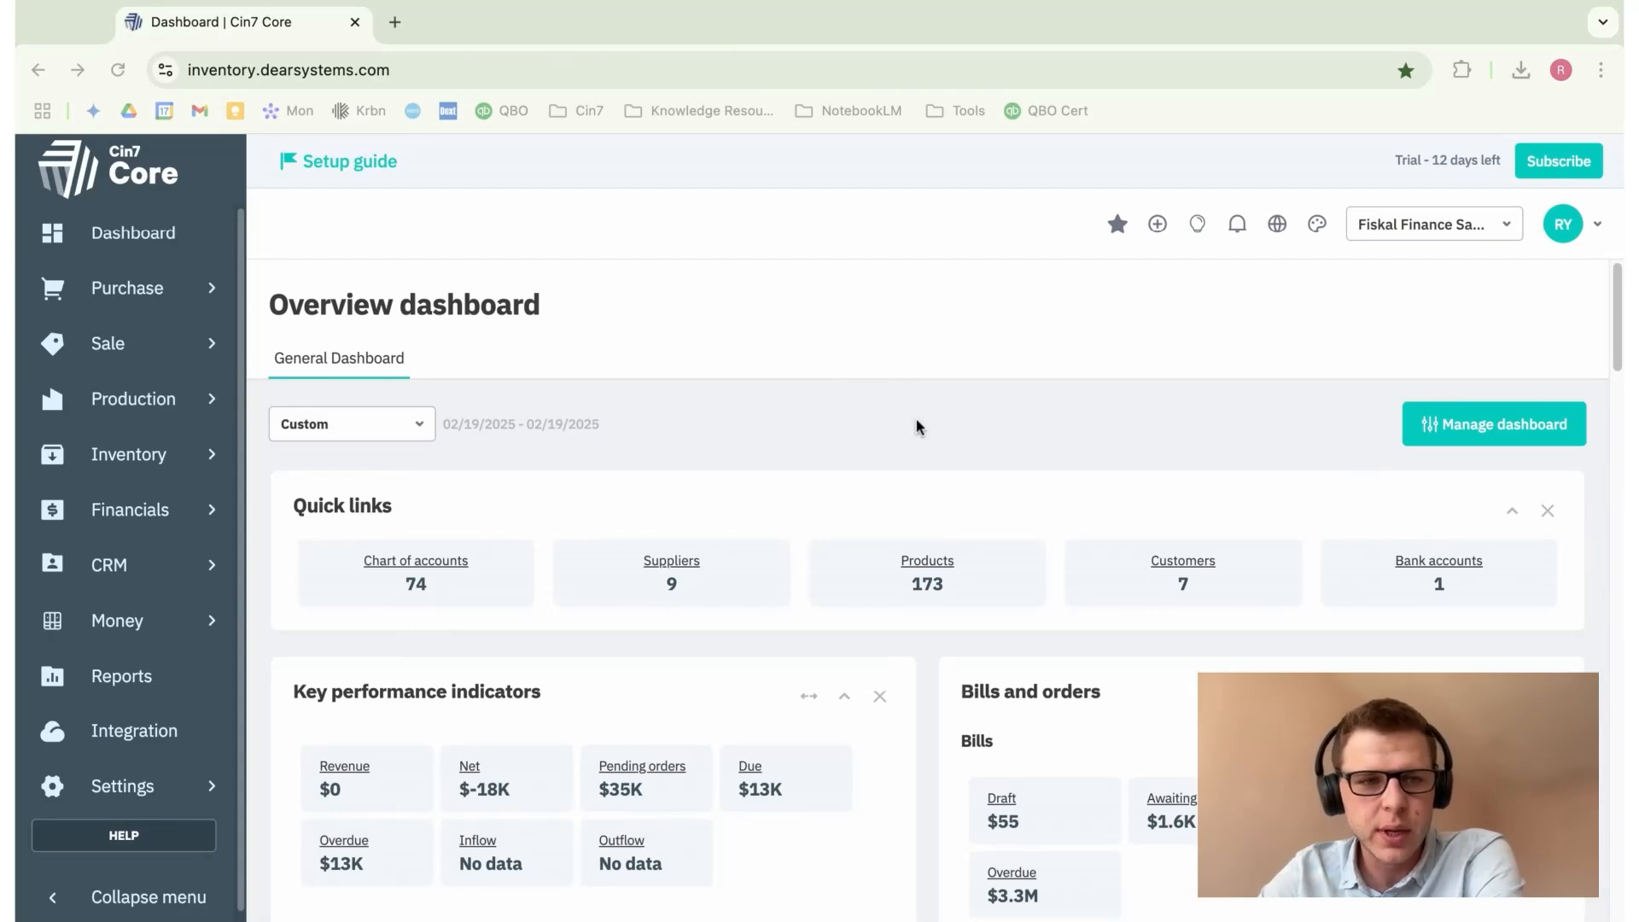
Step: Go to Purchase > Suppliers and start a new supplier record
left_click(1158, 225)
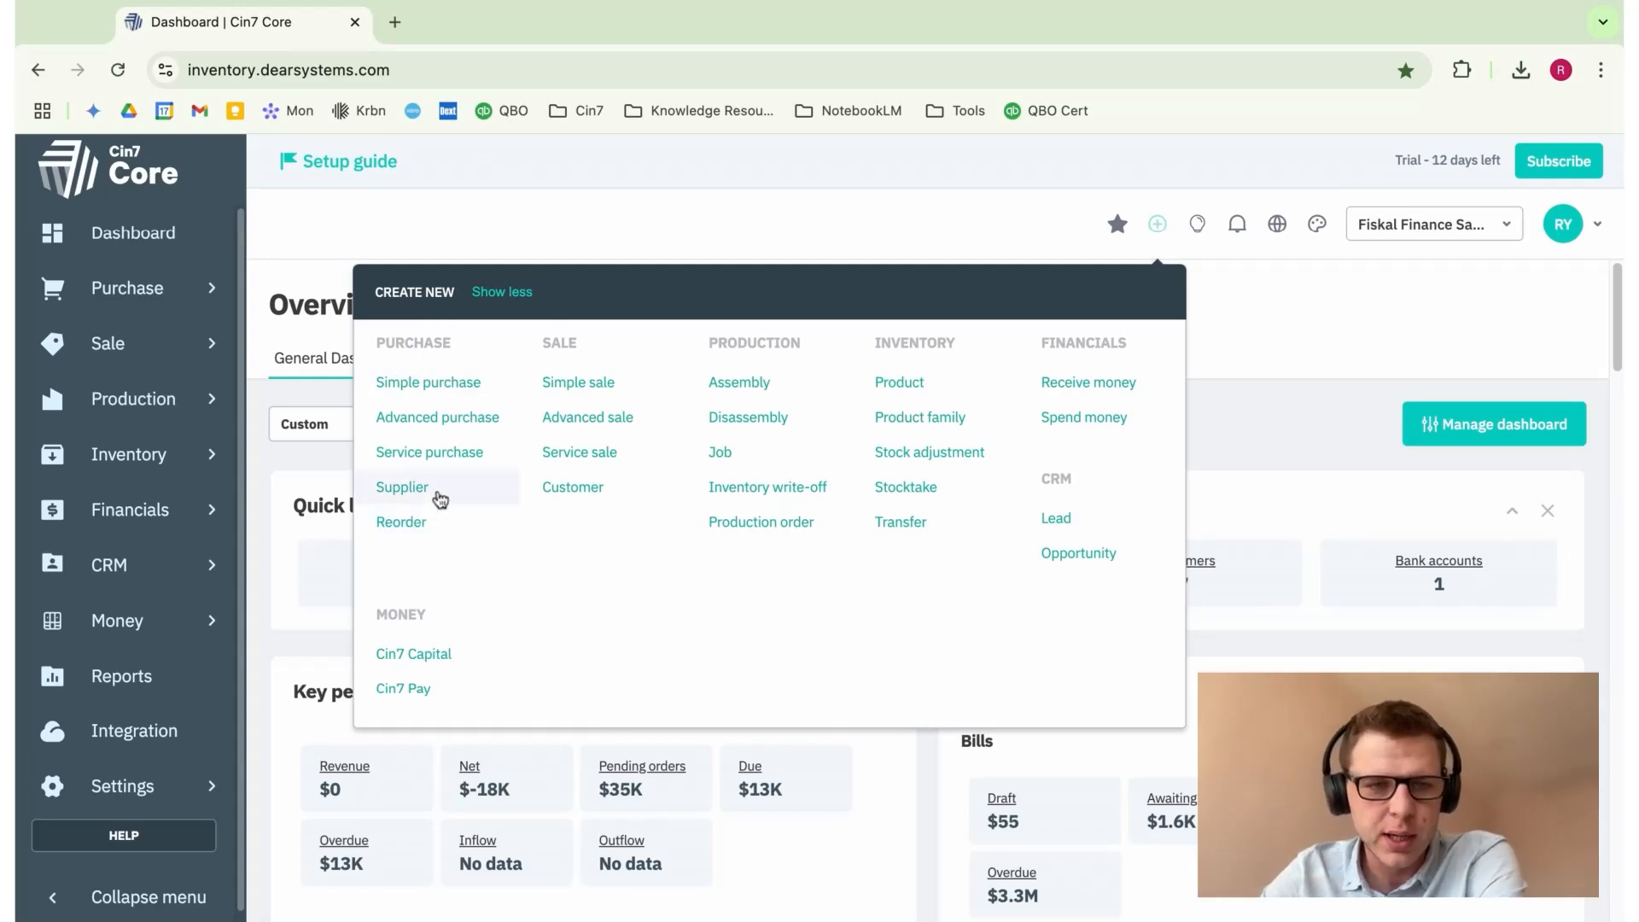
left_click(322, 254)
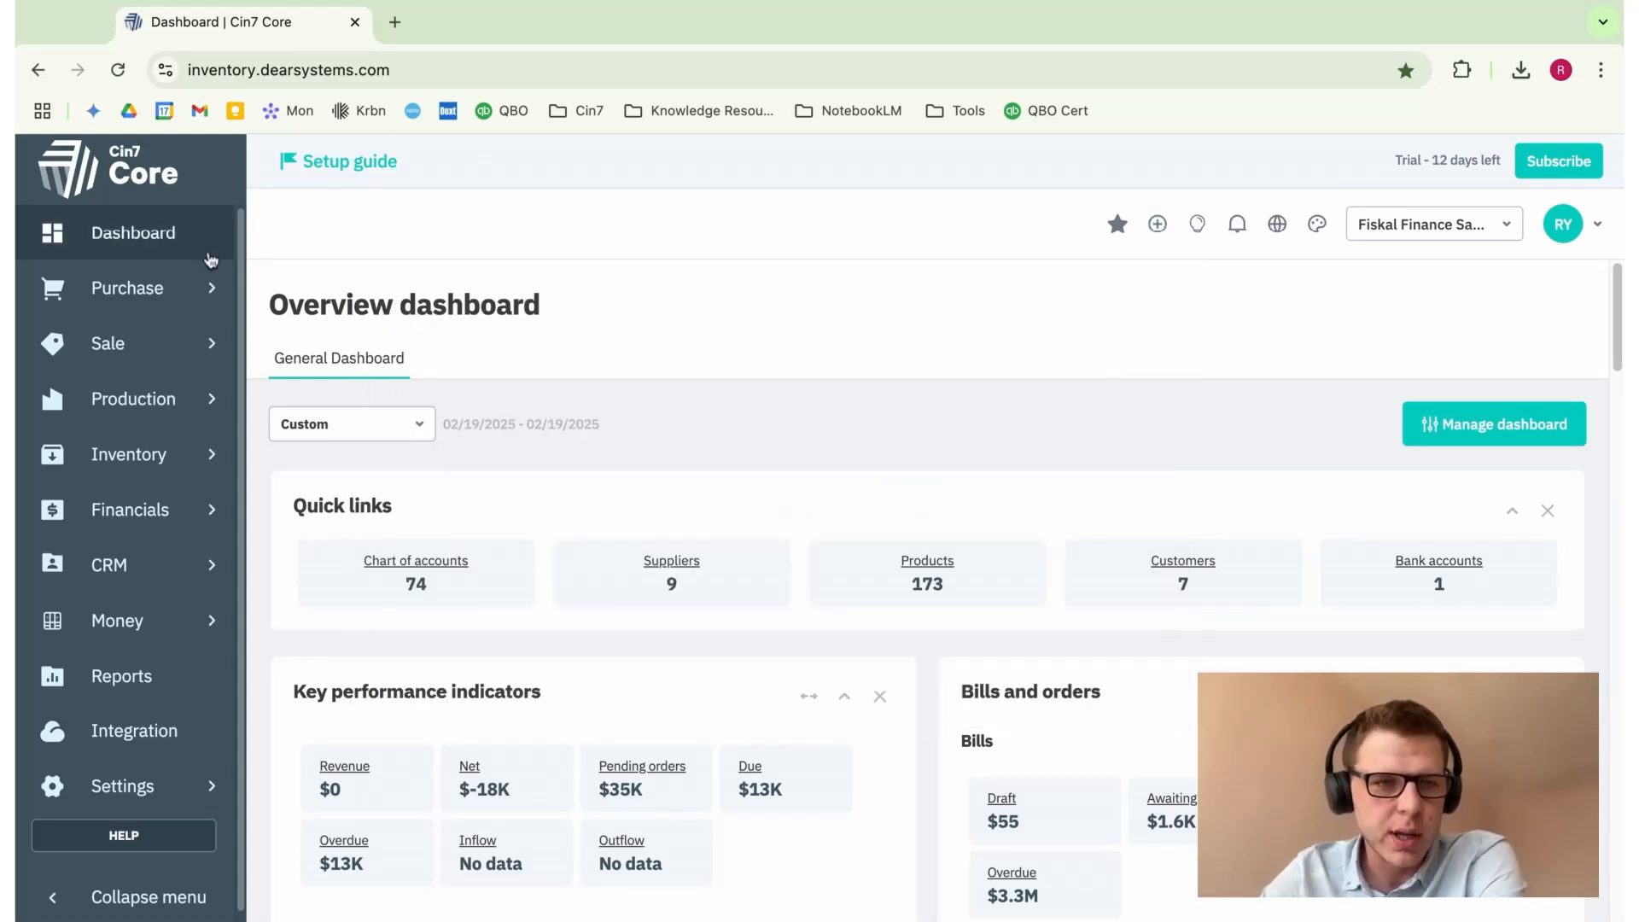
left_click(172, 300)
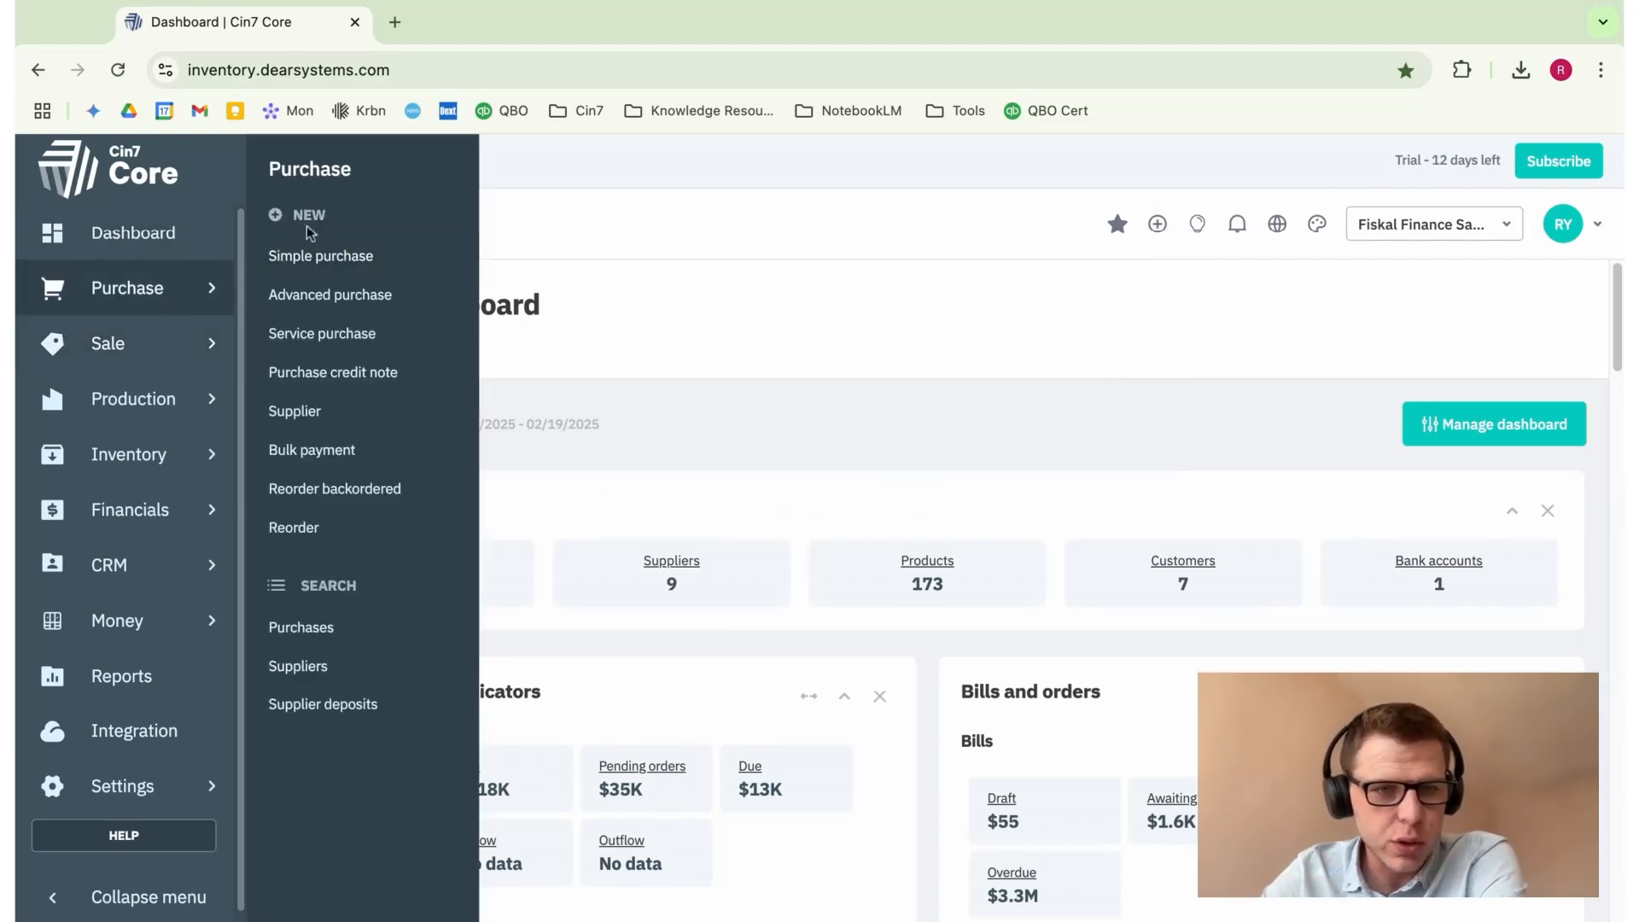
left_click(340, 675)
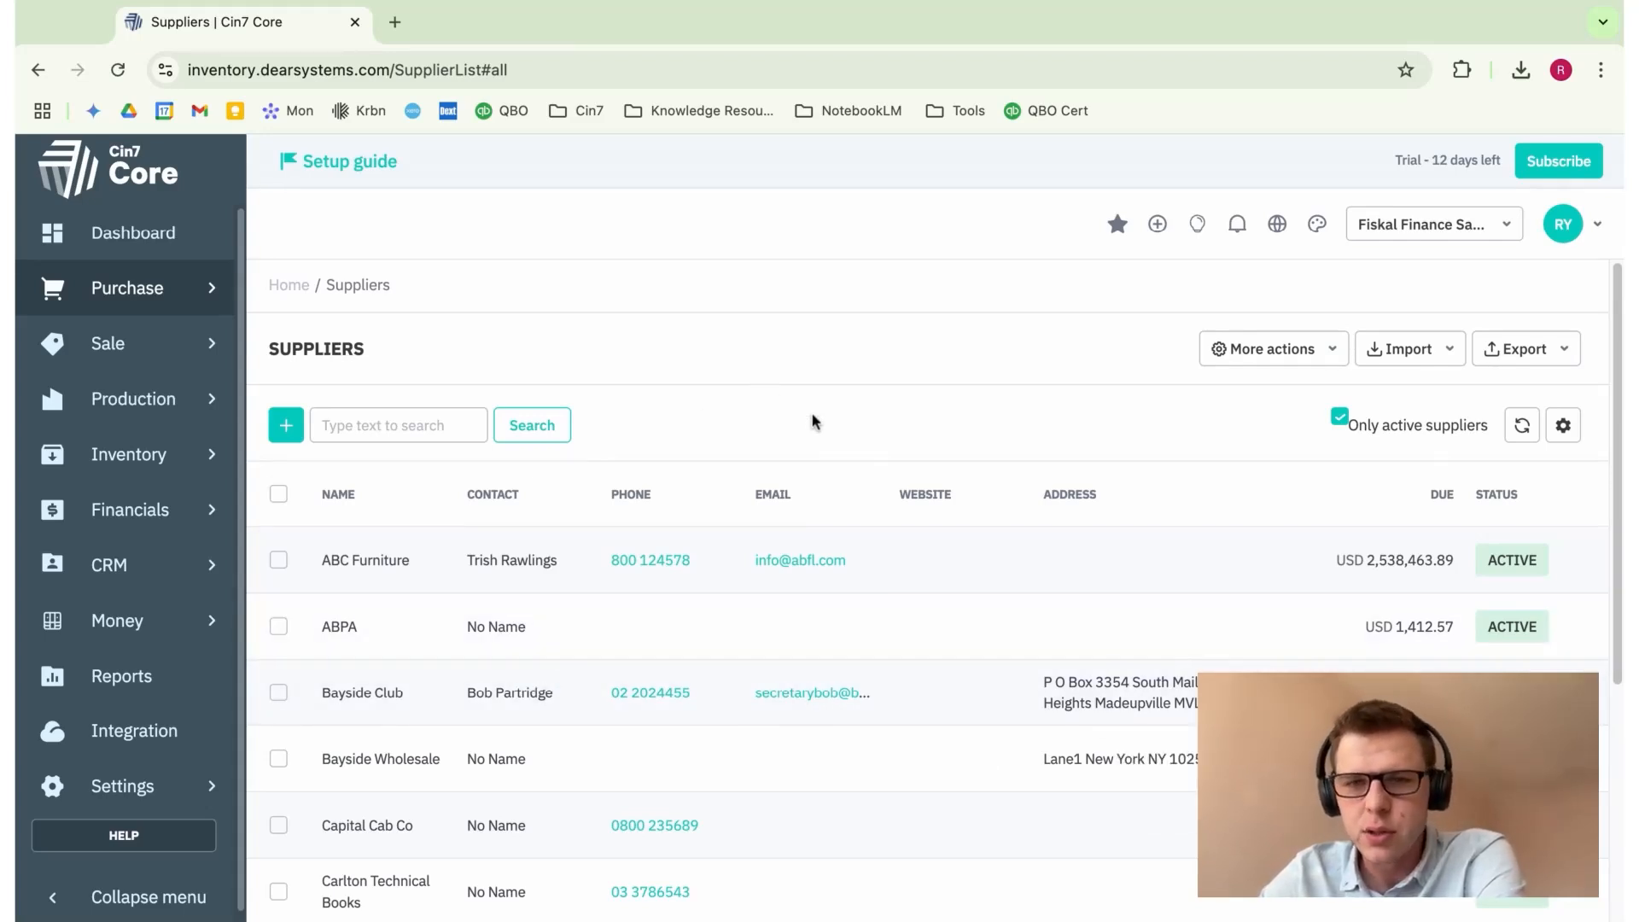
left_click(278, 427)
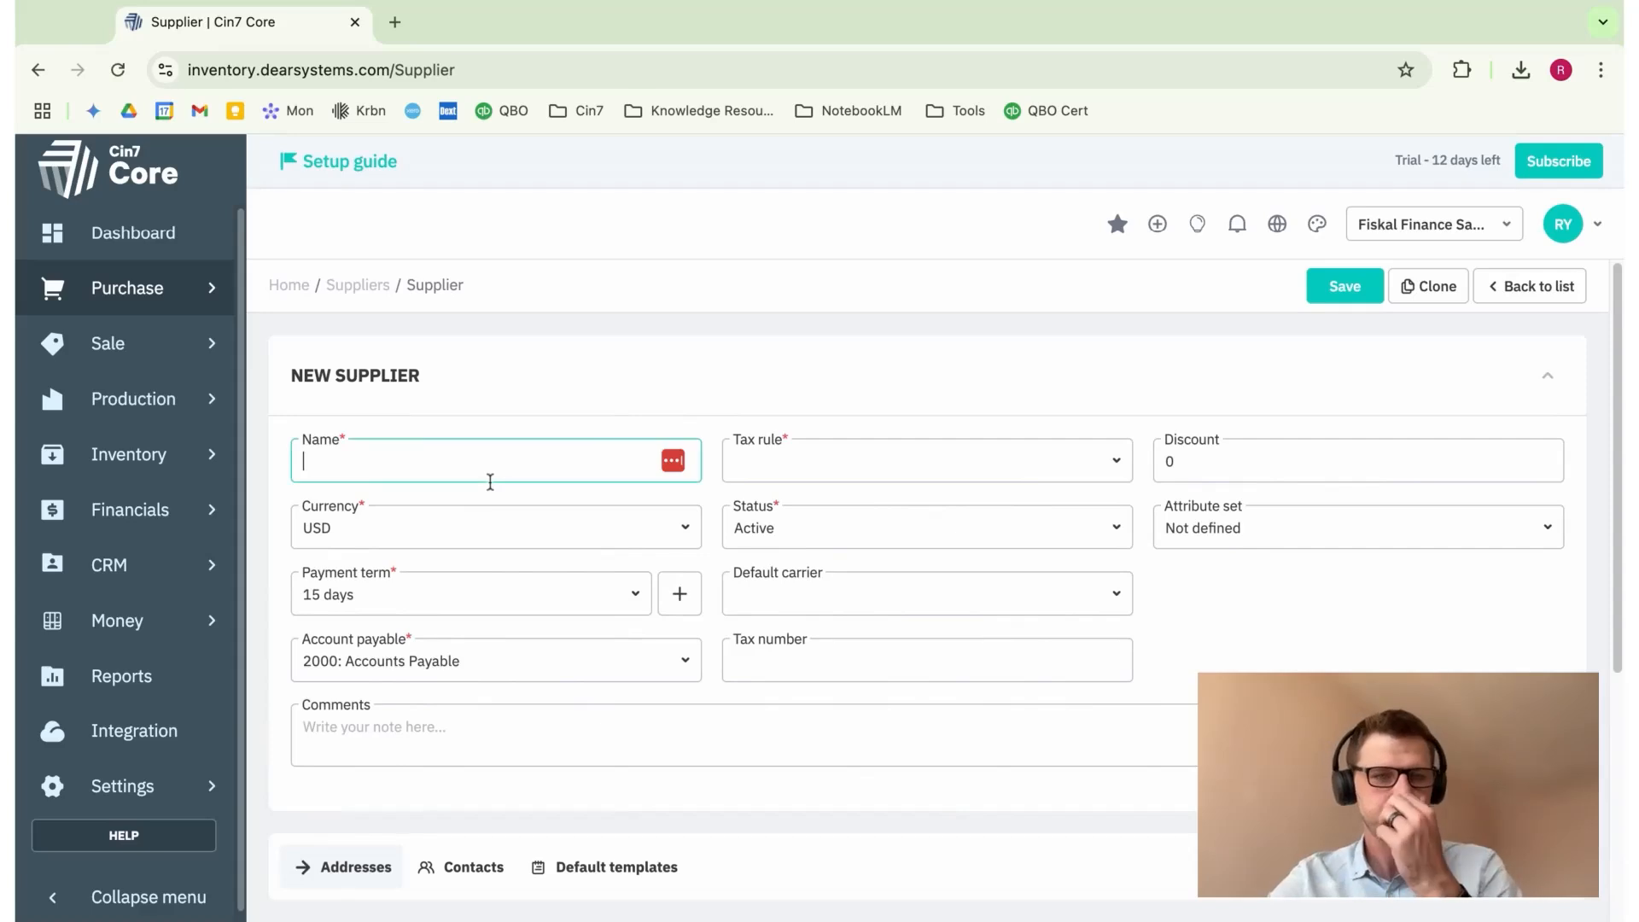
Step: Name the supplier 'Ryan's Hop Farms' and set its tax rule to Auto Look Up
type("Ryan's")
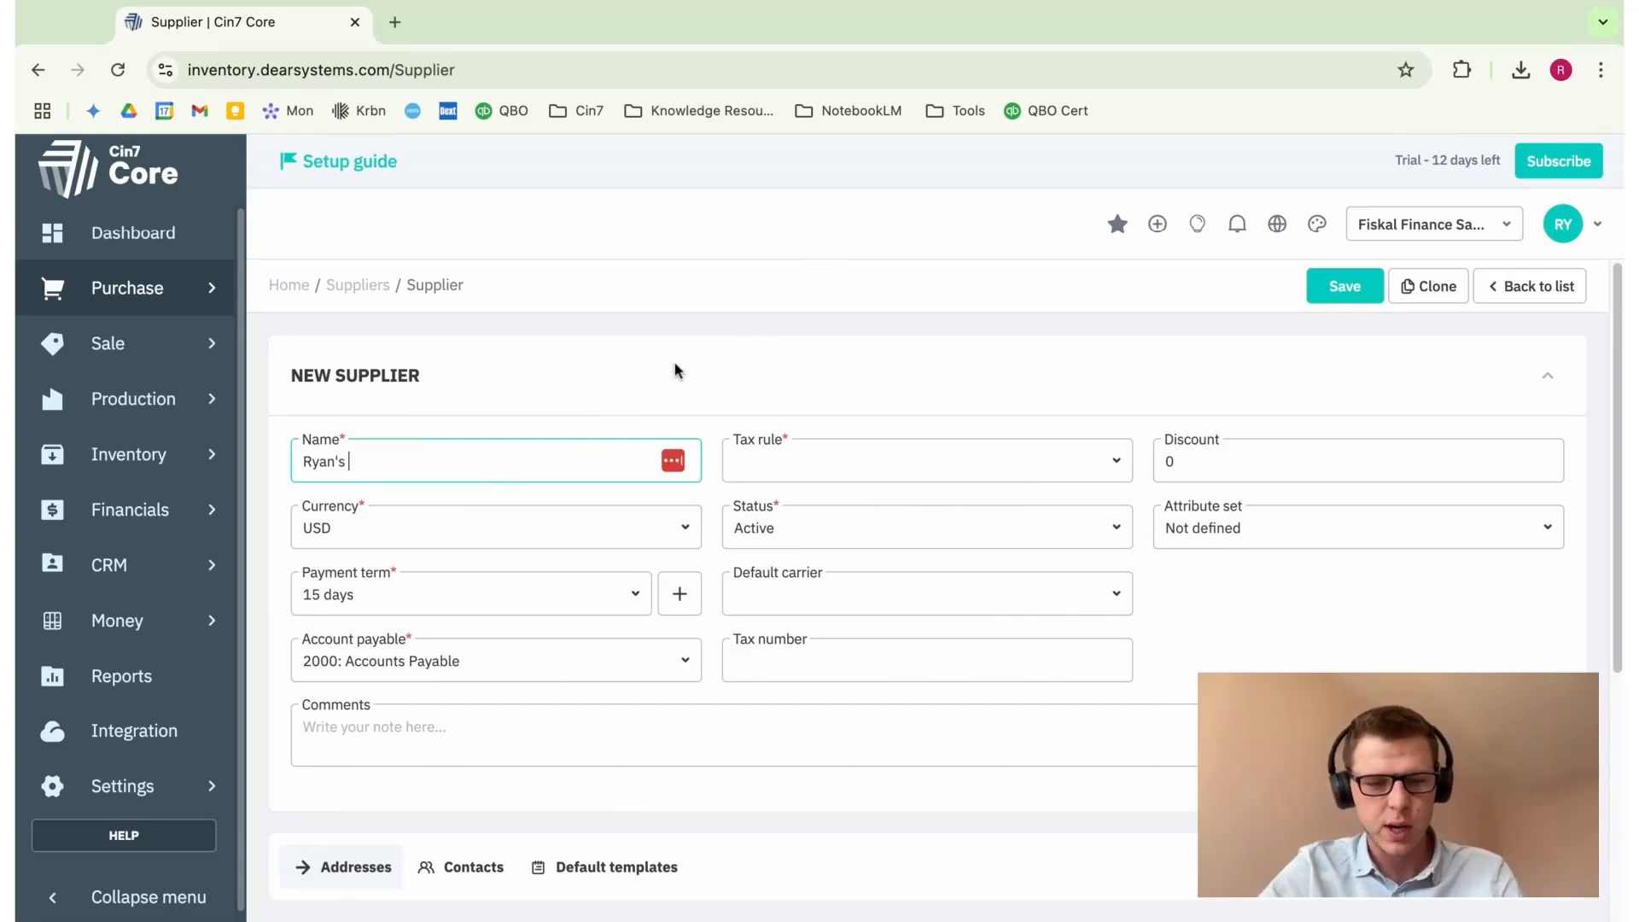
type(" Hop Farms")
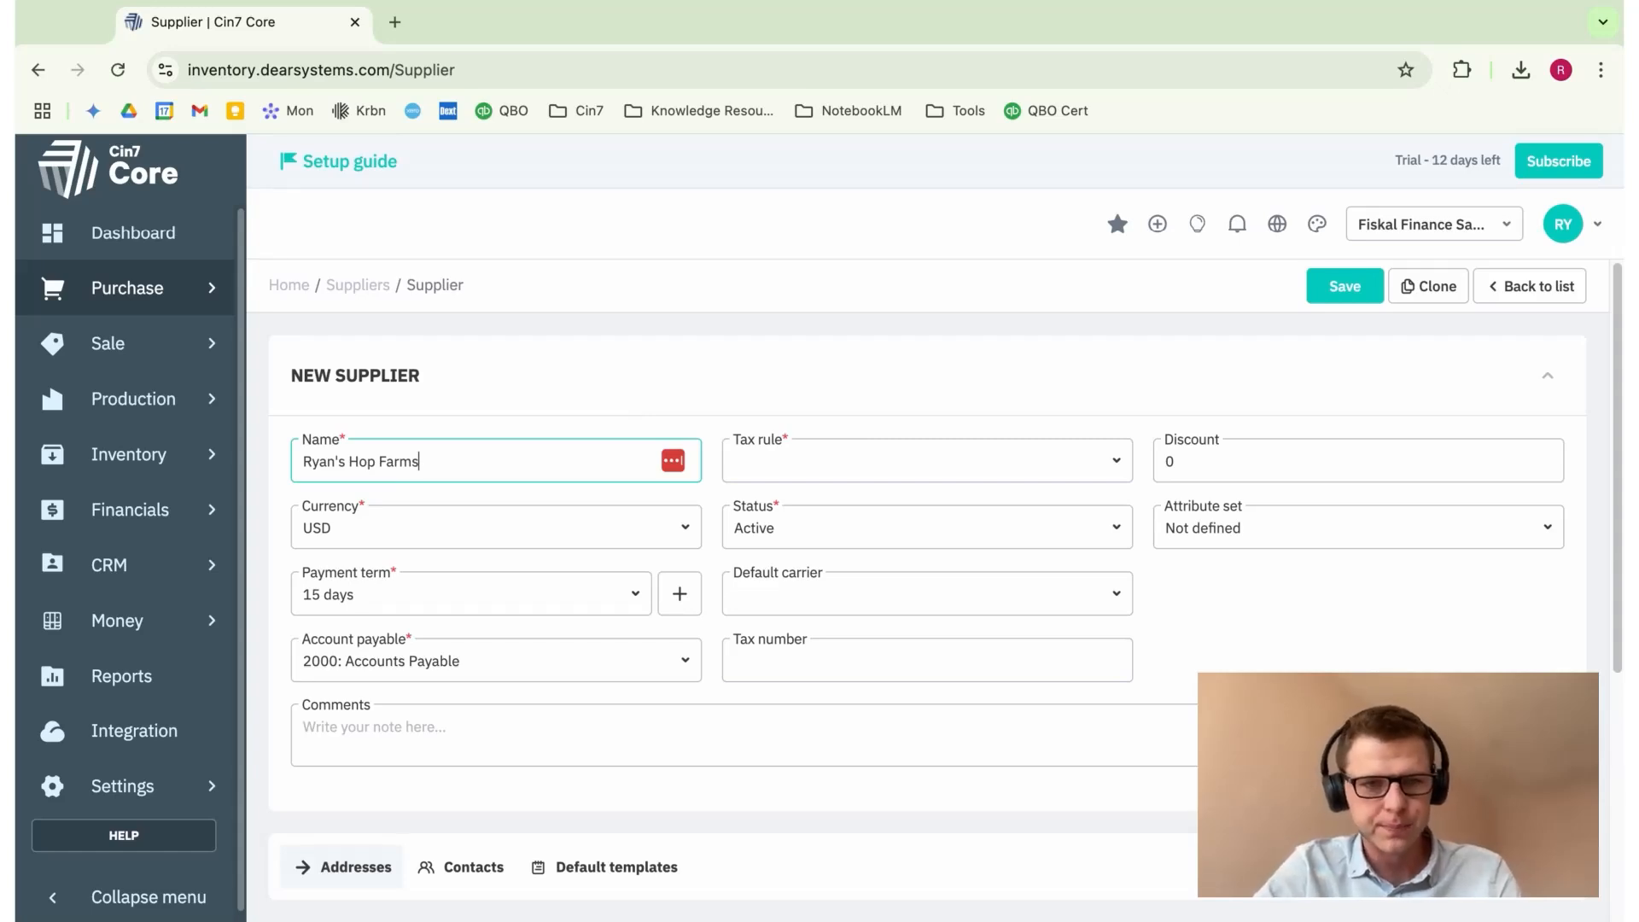
left_click(735, 357)
left_click(797, 453)
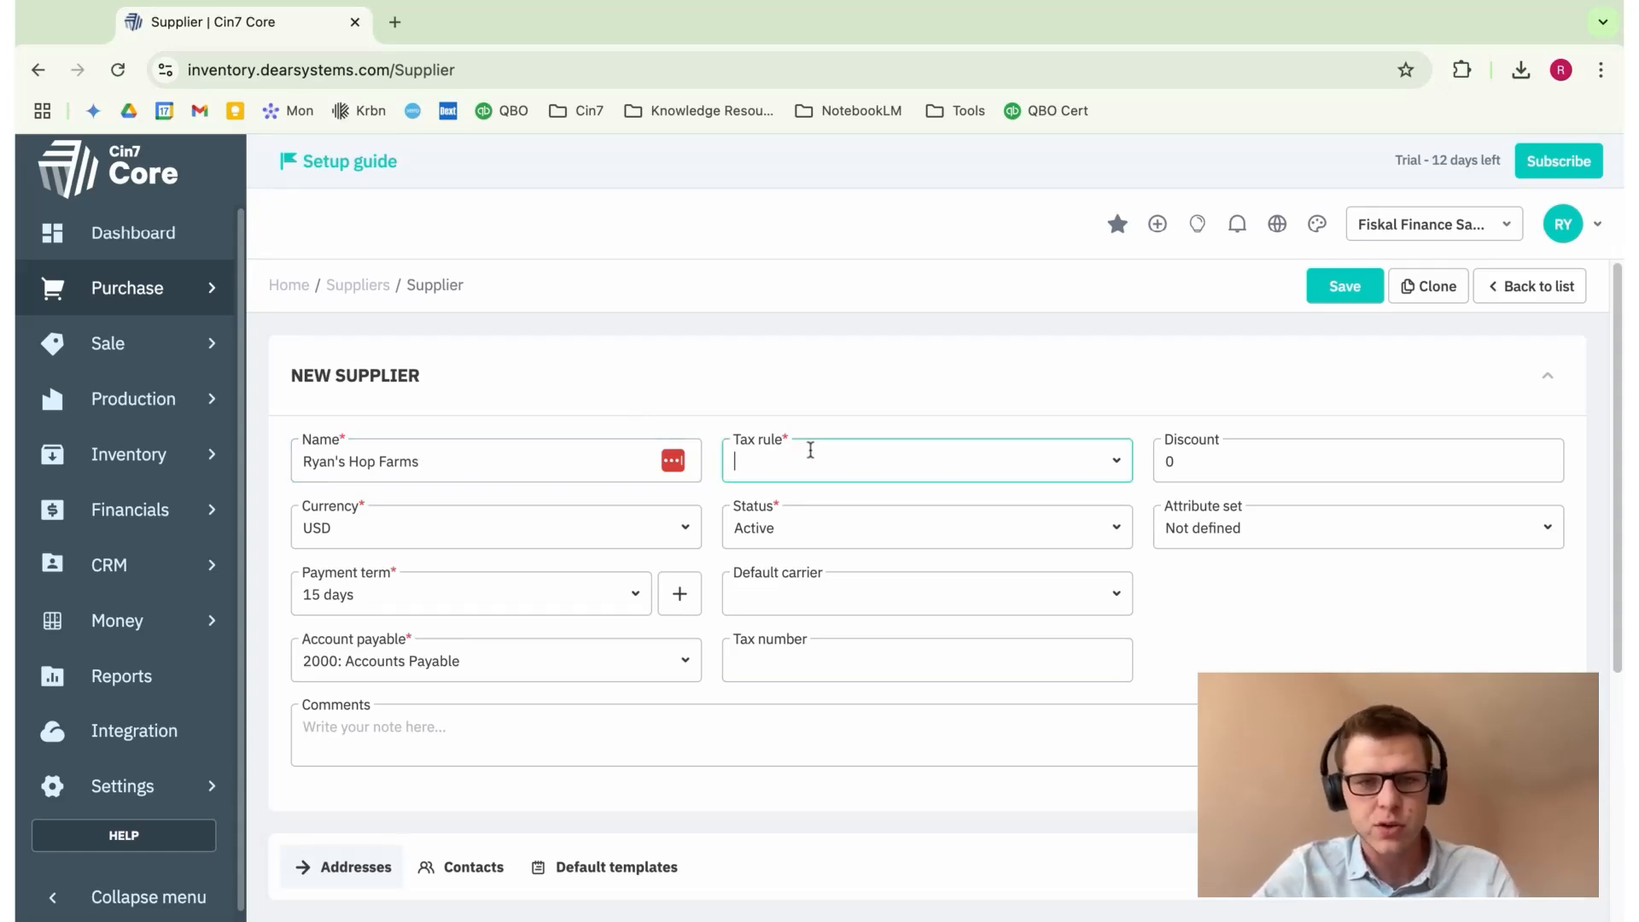
left_click(1118, 464)
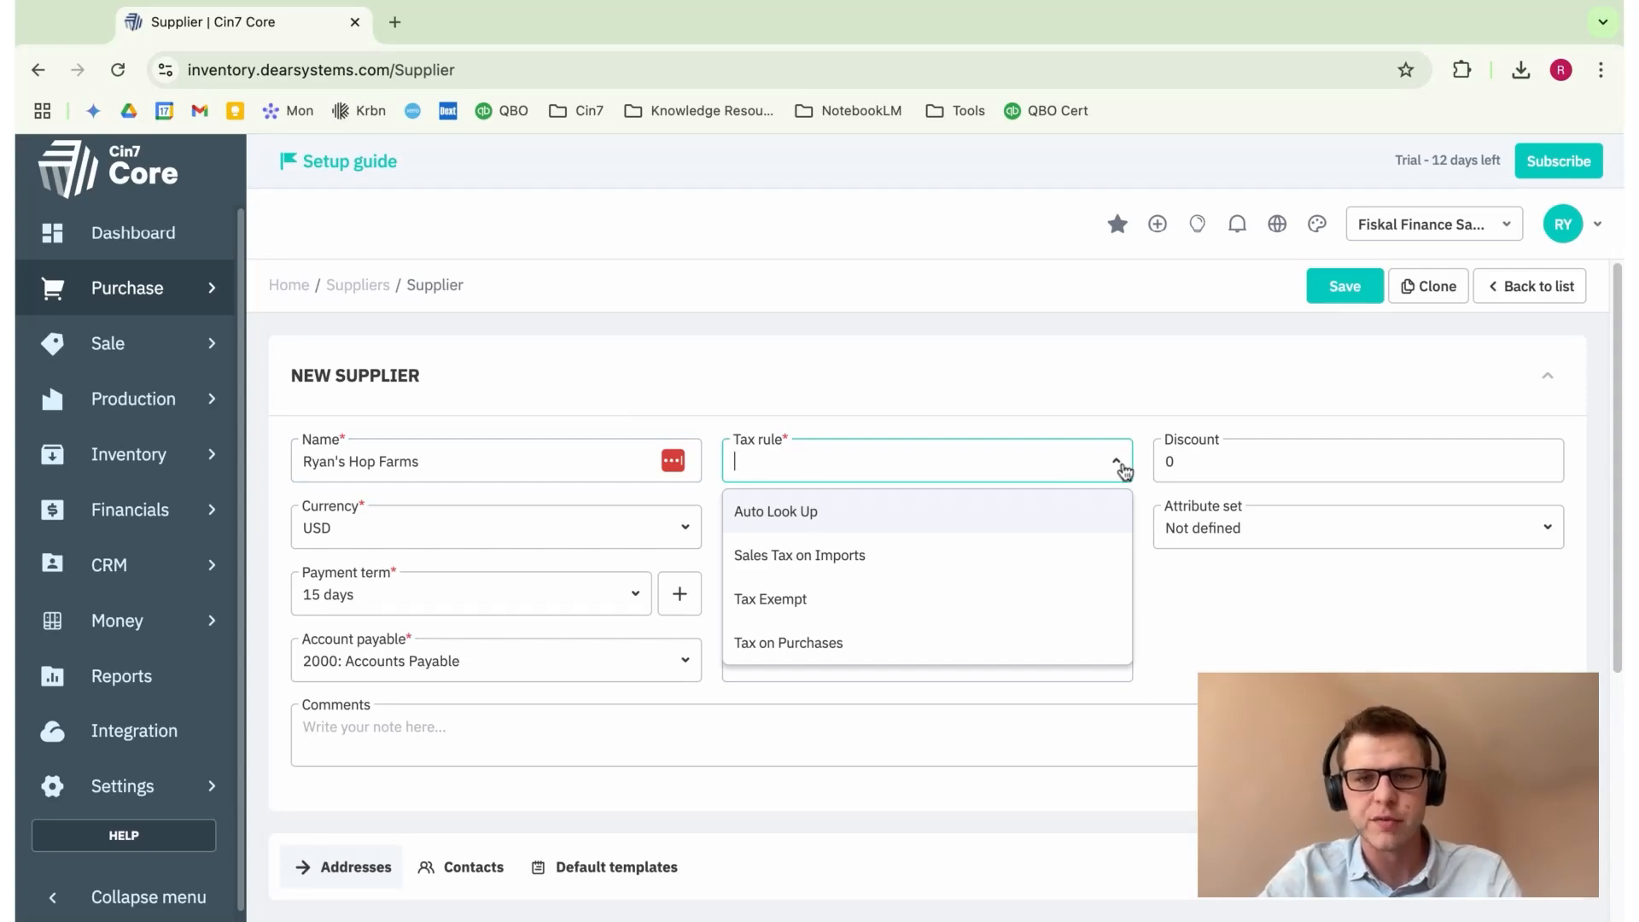
left_click(864, 528)
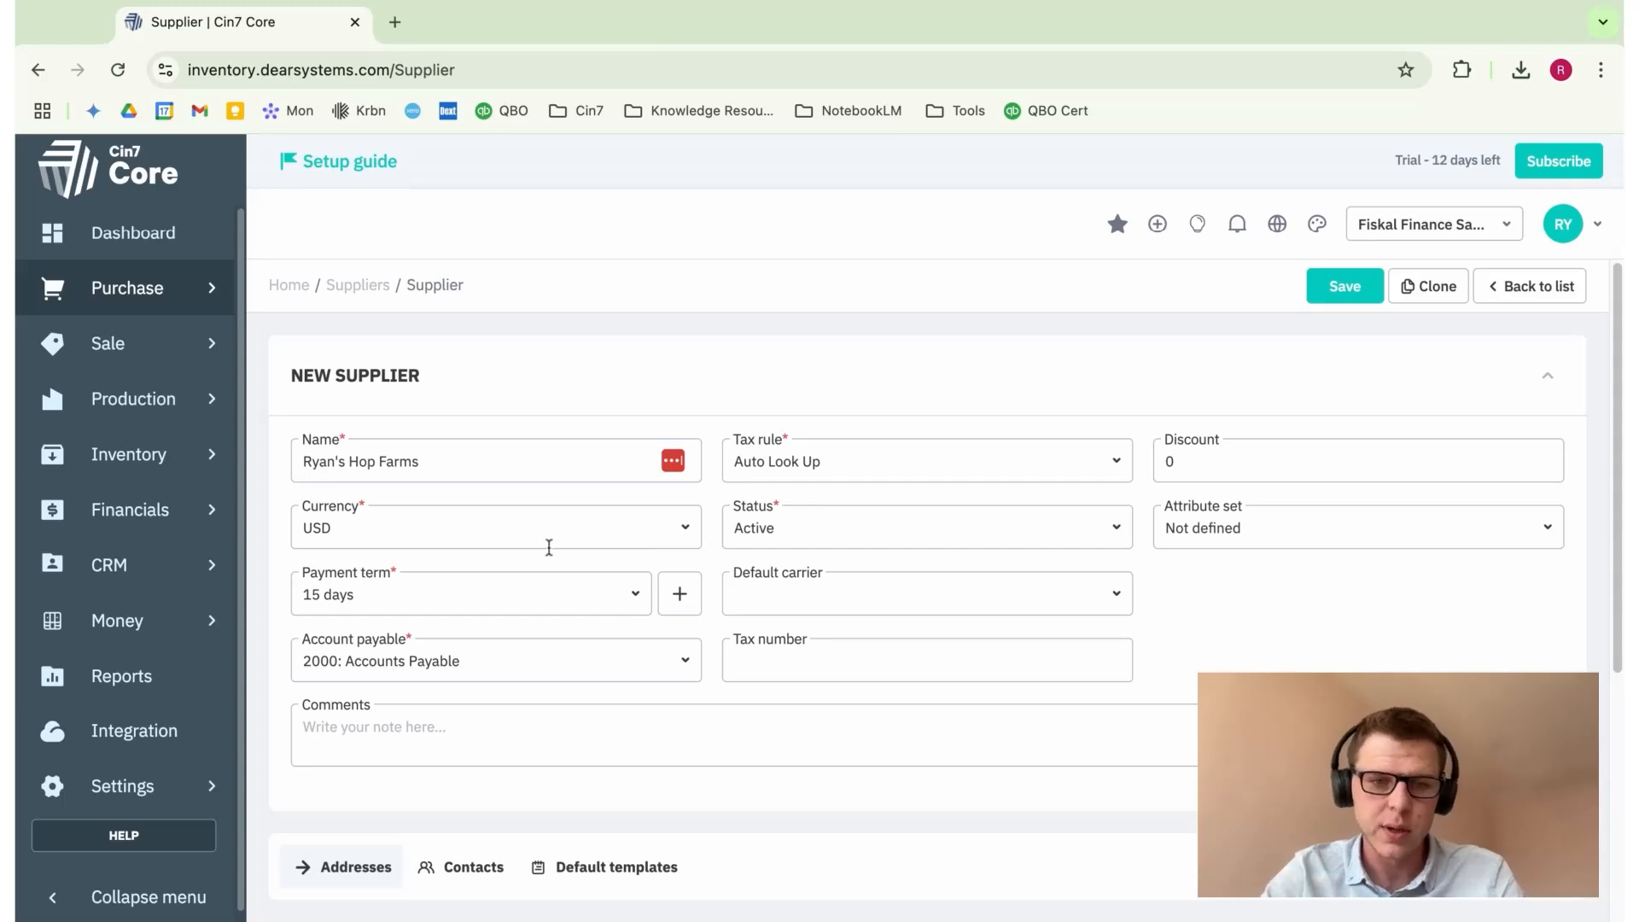
Step: Check the currency list and keep the currency as USD
left_click(675, 536)
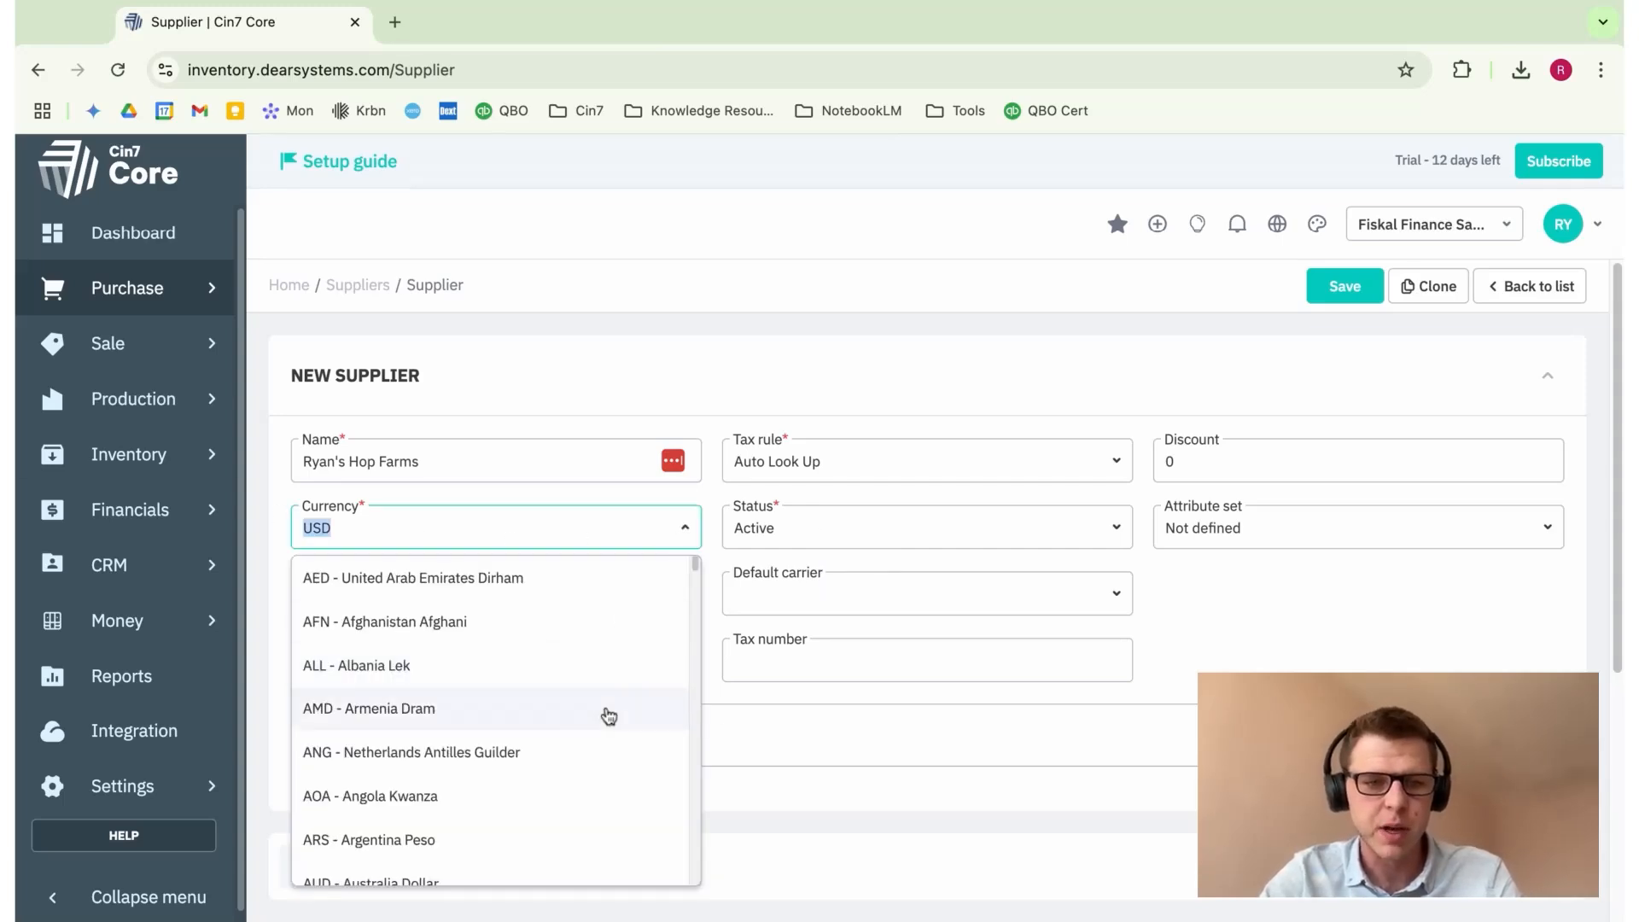
scroll(609, 715, "down", 1)
scroll(609, 715, "up", 1)
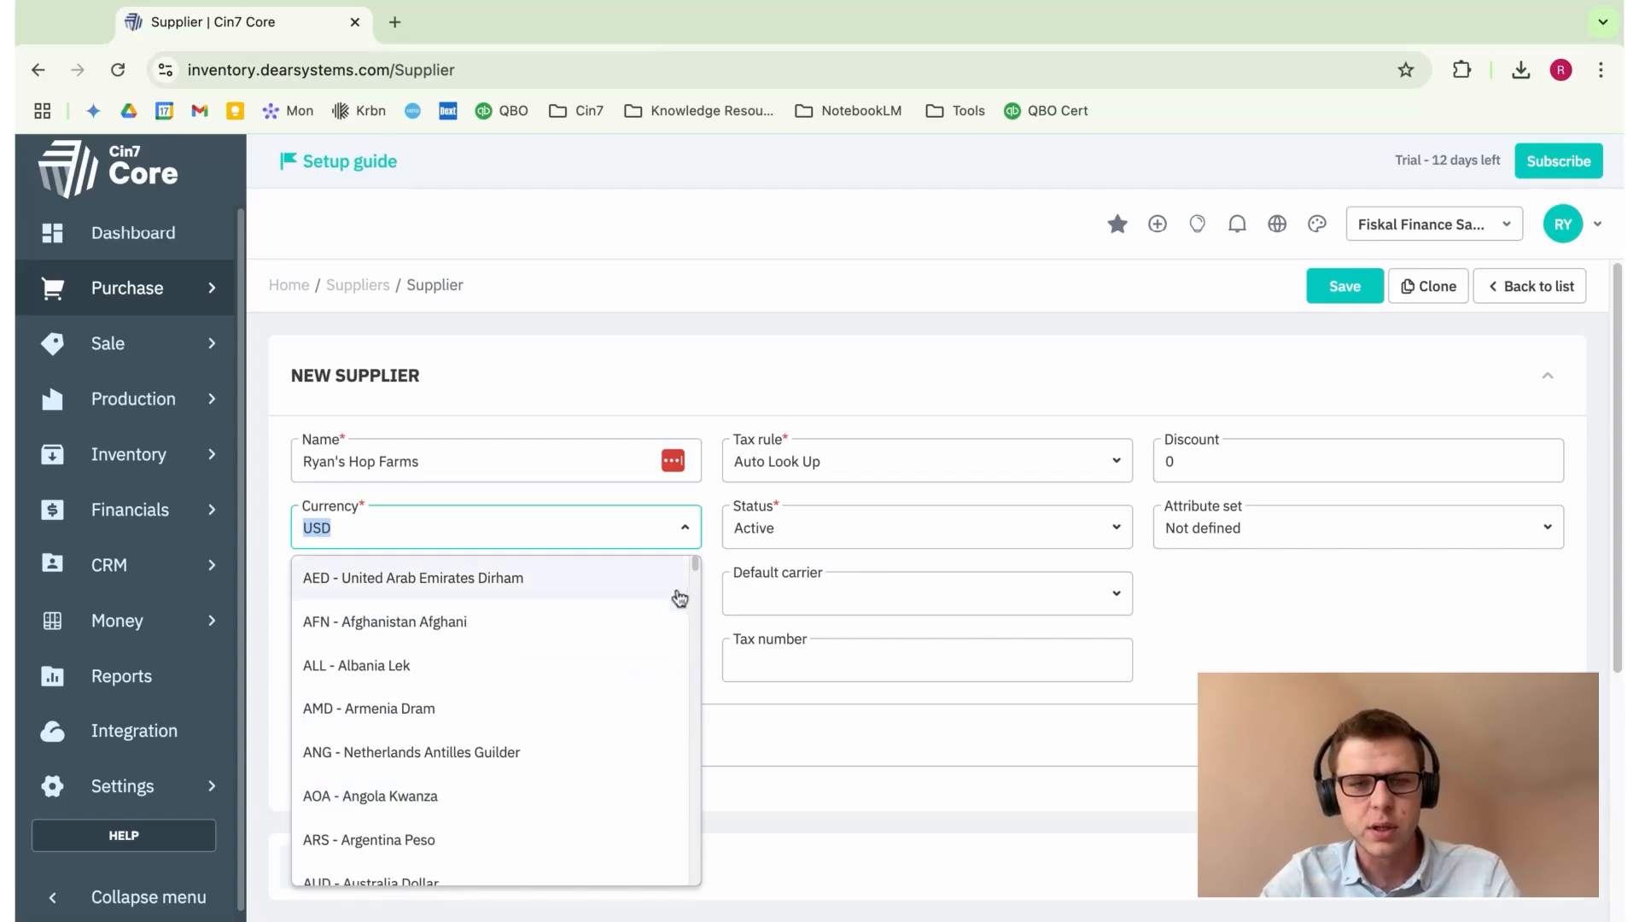
left_click(686, 529)
left_click(724, 499)
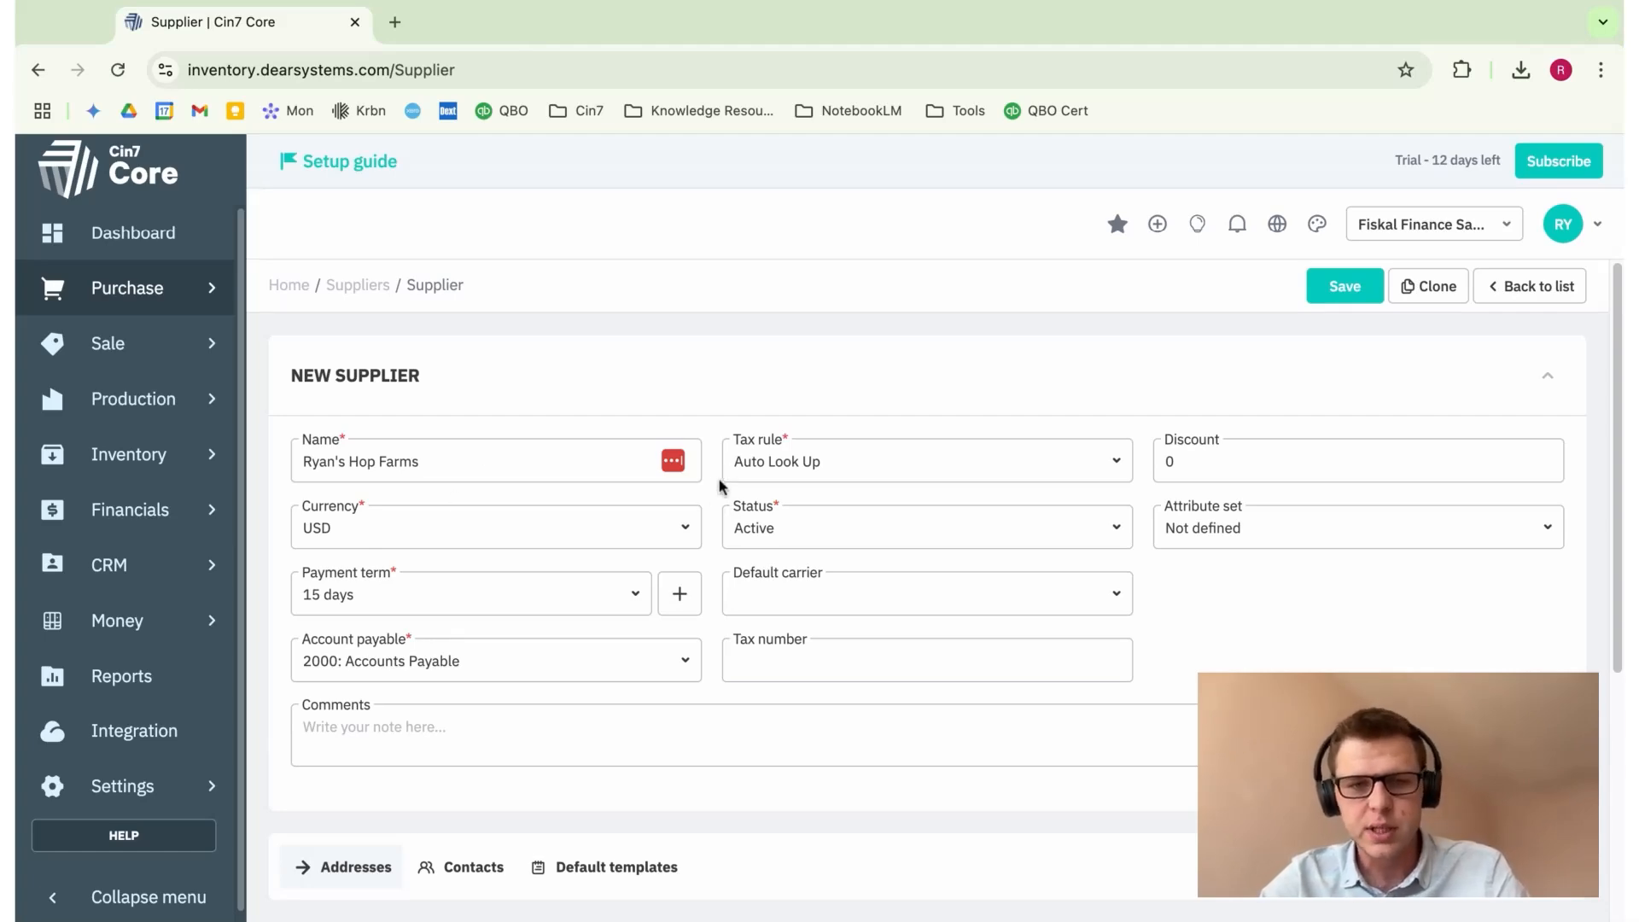
Step: Set the supplier's payment term to 60 days
left_click(636, 595)
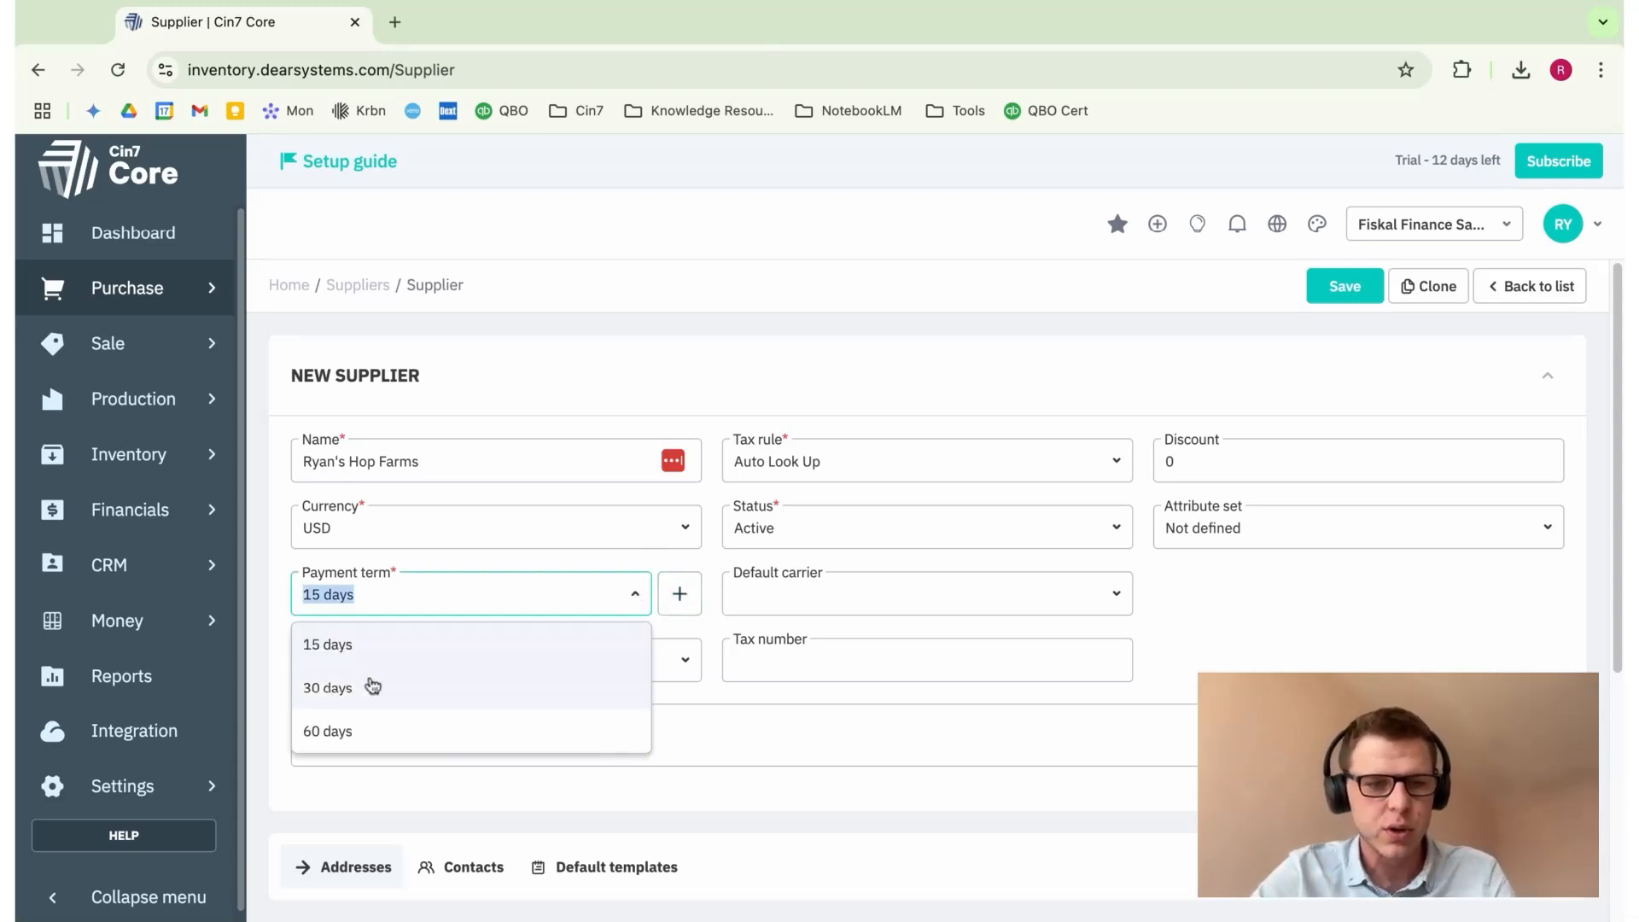
left_click(367, 730)
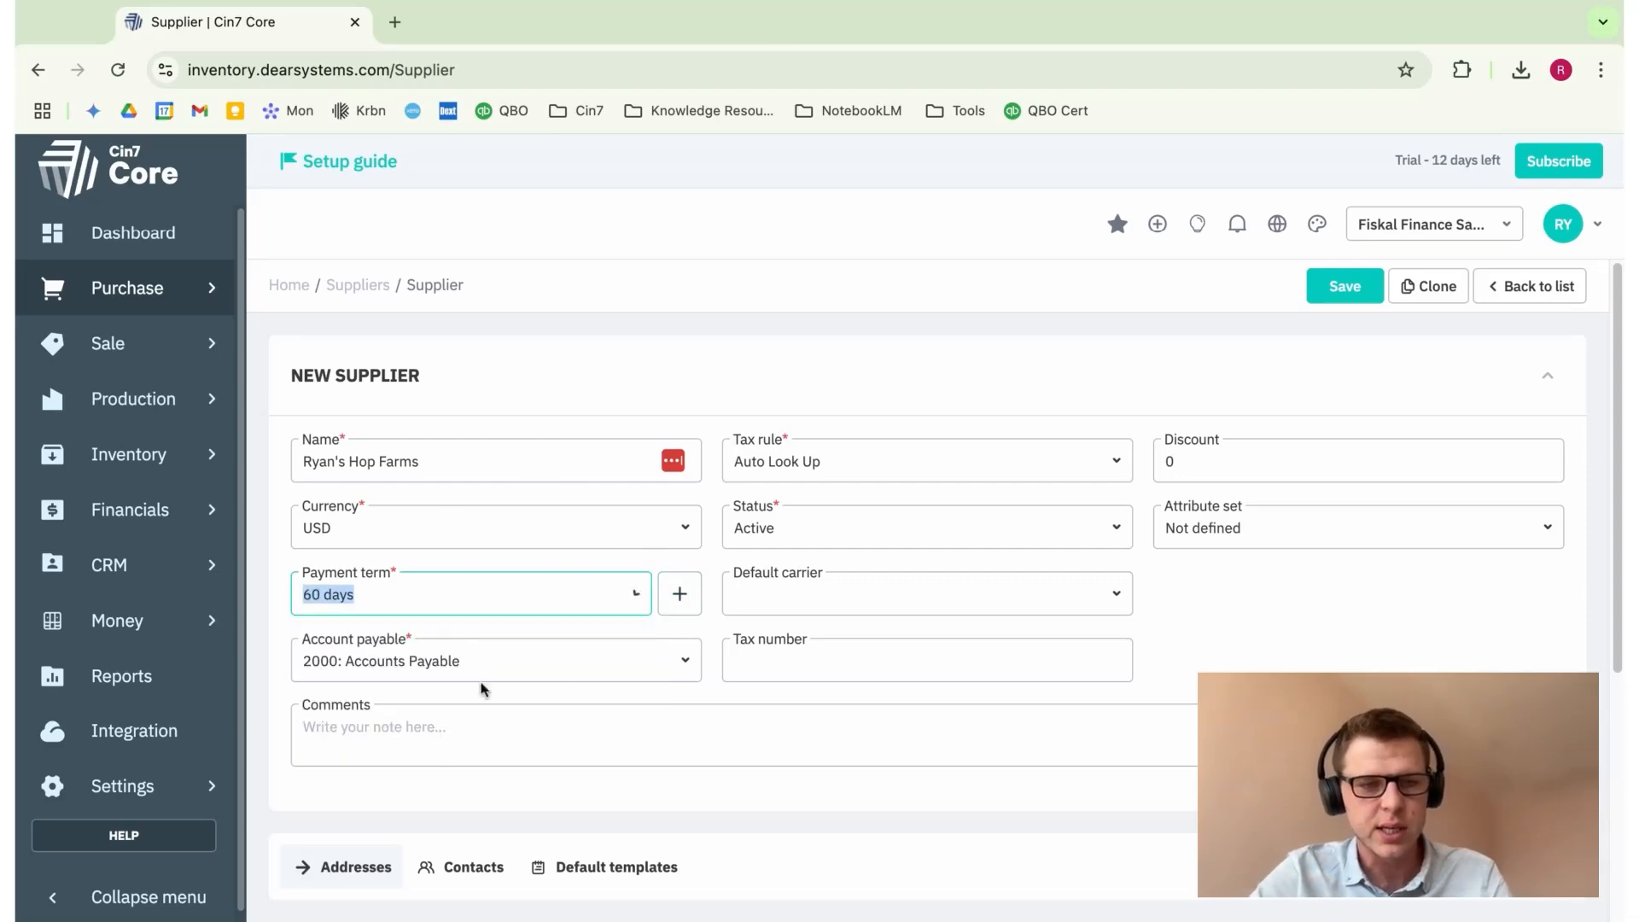
left_click(715, 636)
Step: Close the Add payment term form without saving, leaving the discount unchanged
left_click(679, 593)
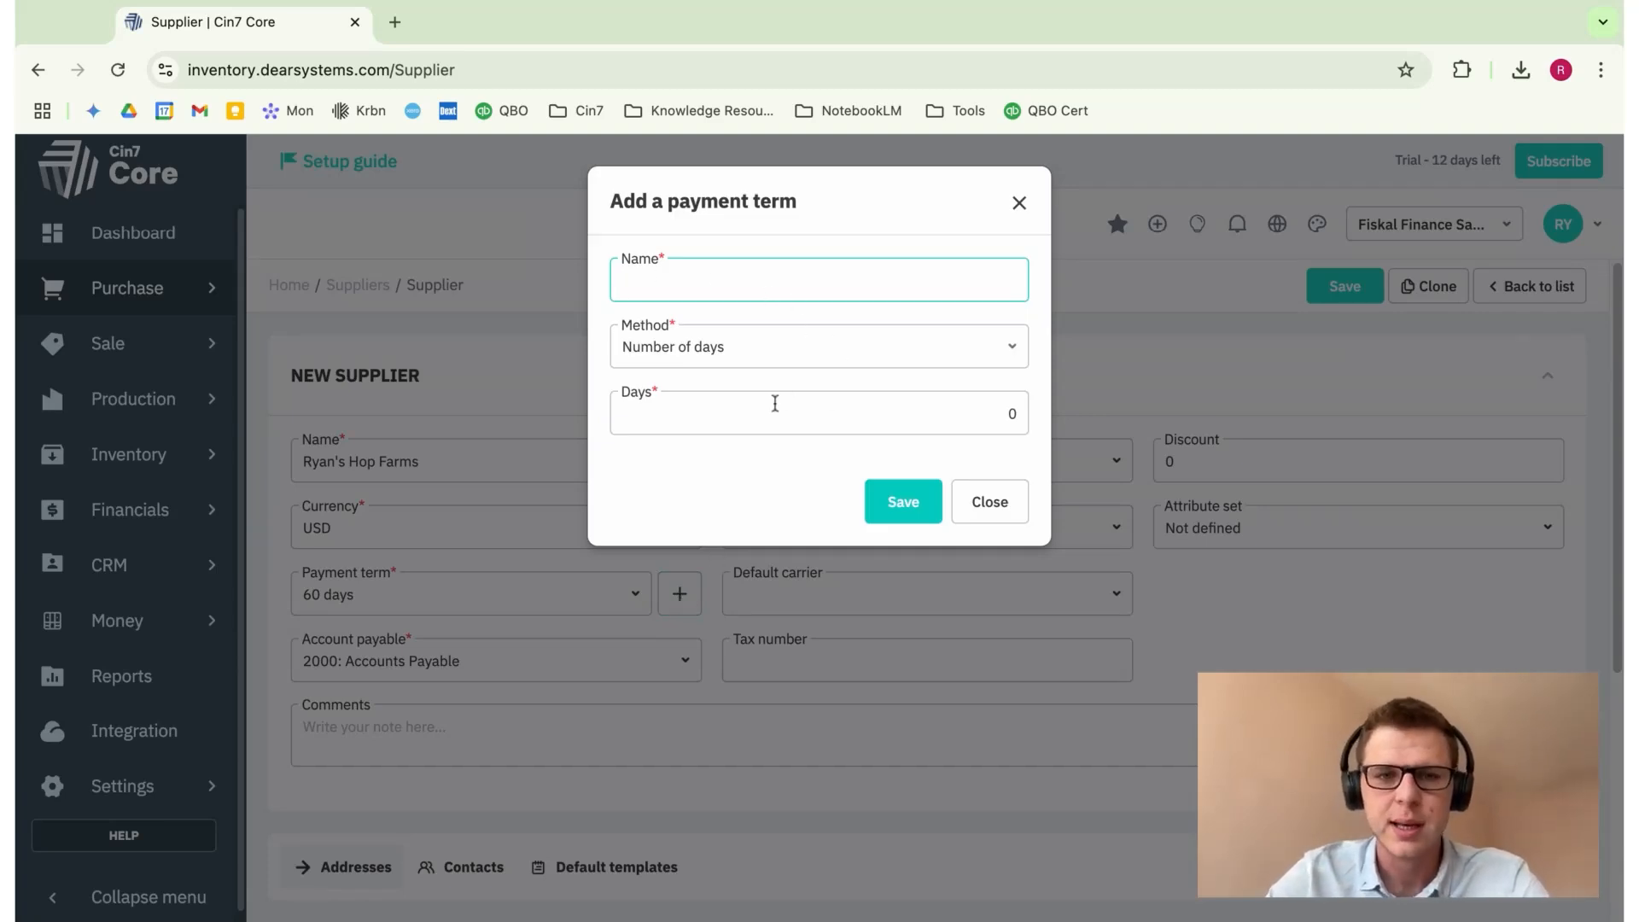
left_click(1020, 206)
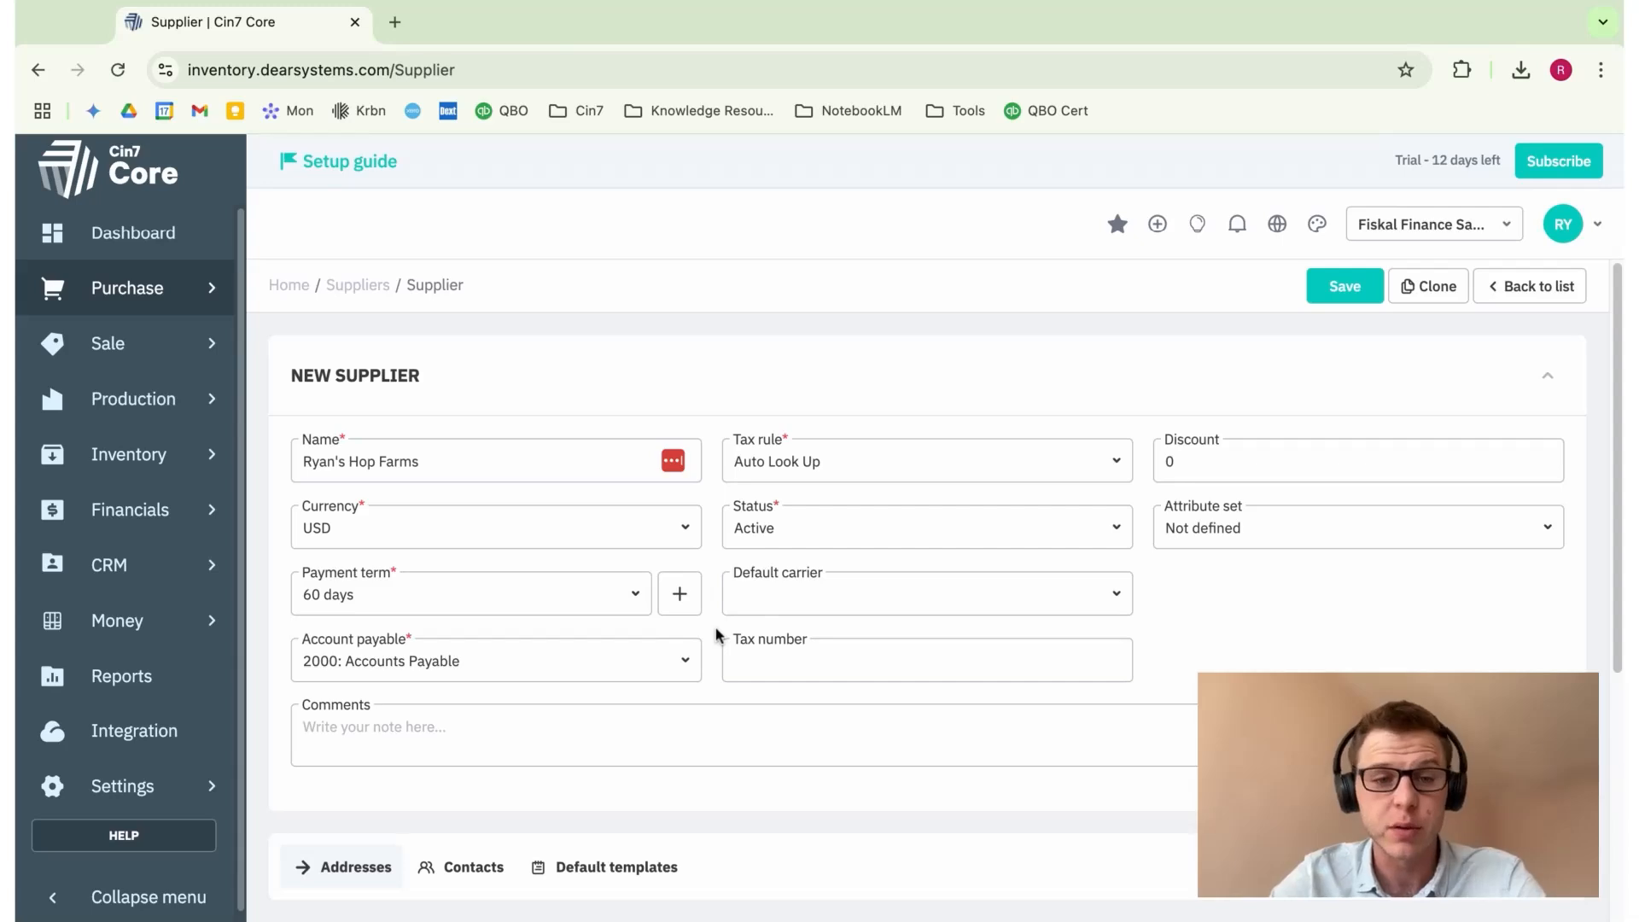
left_click(1250, 456)
left_click(1315, 431)
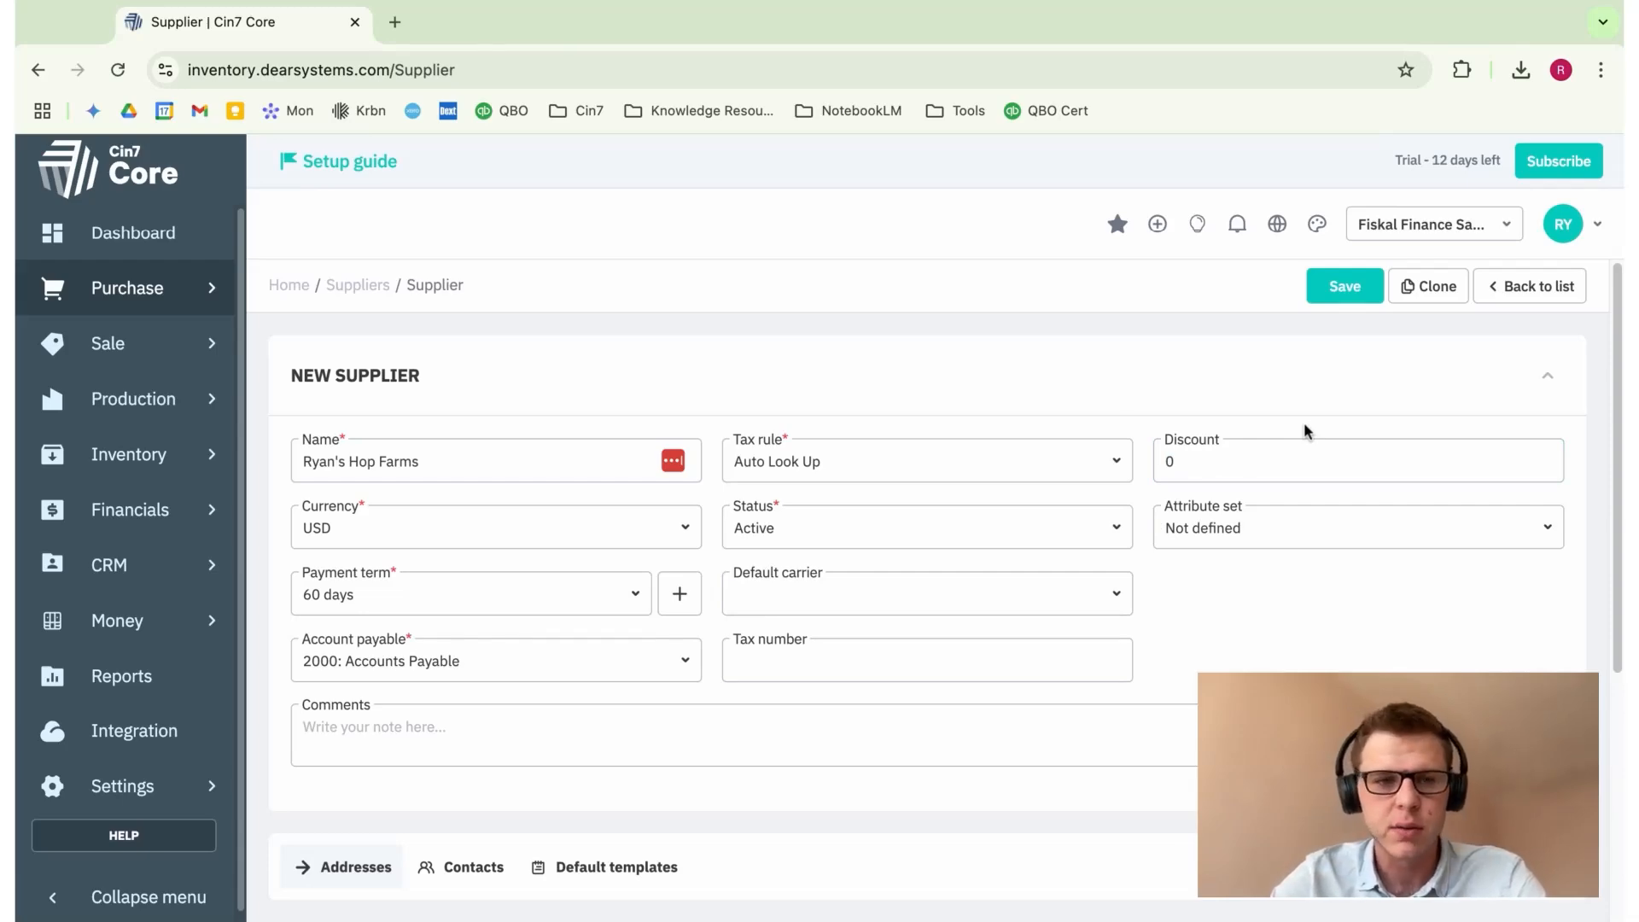
Step: Enter a discount of 10 and set account payable to 2000: Accounts Payable
left_click(1281, 463)
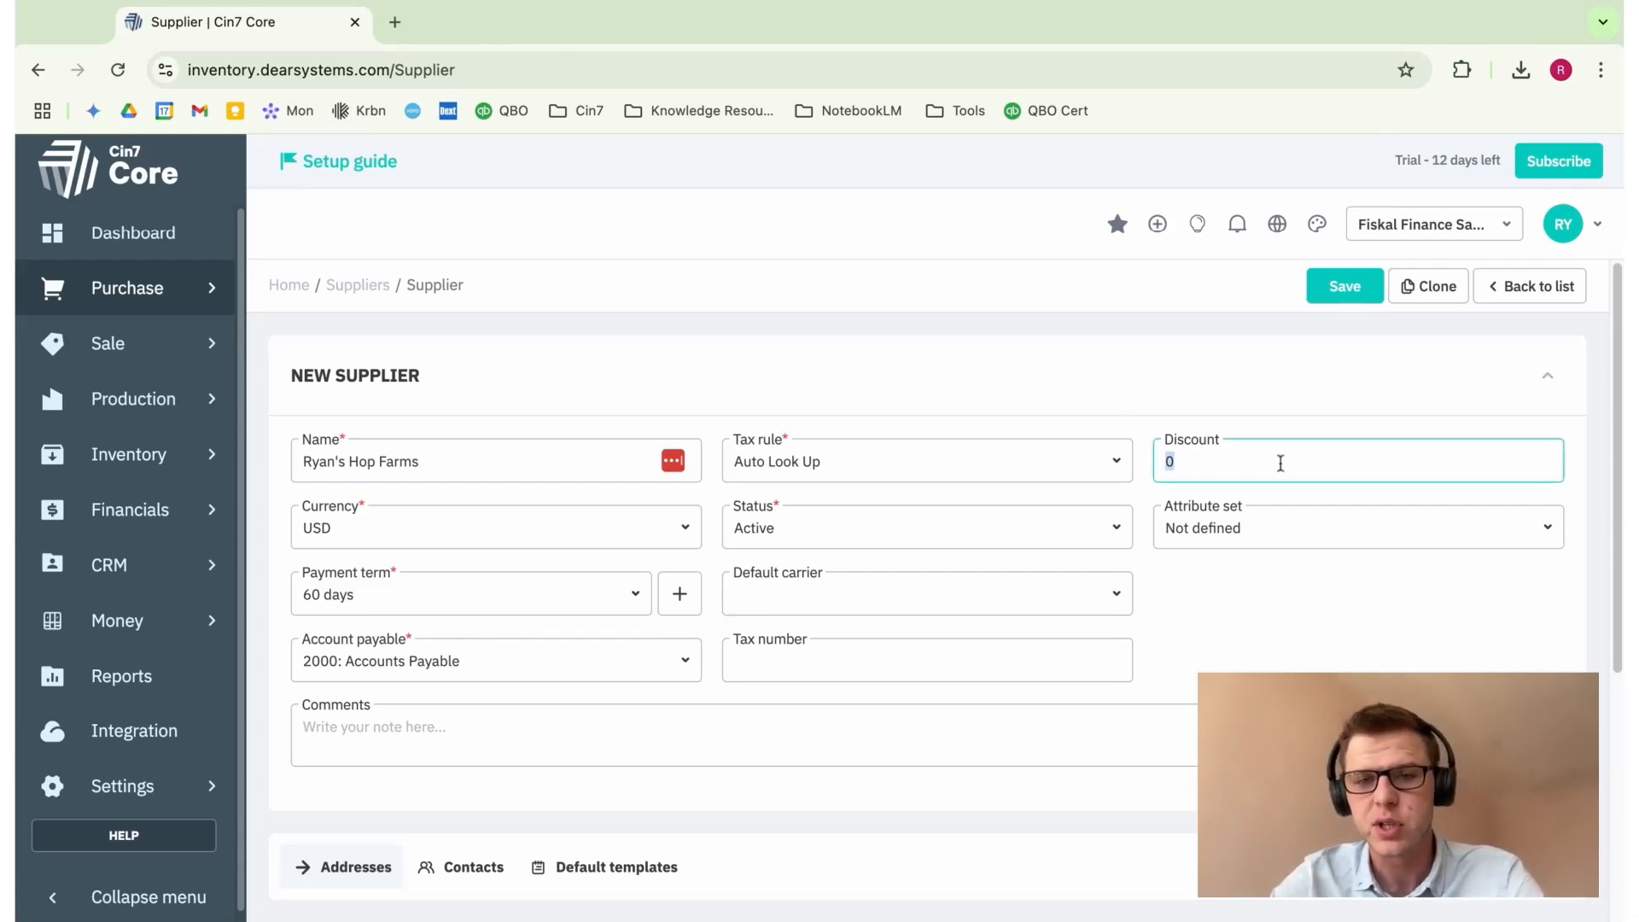
type("1")
left_click(1310, 402)
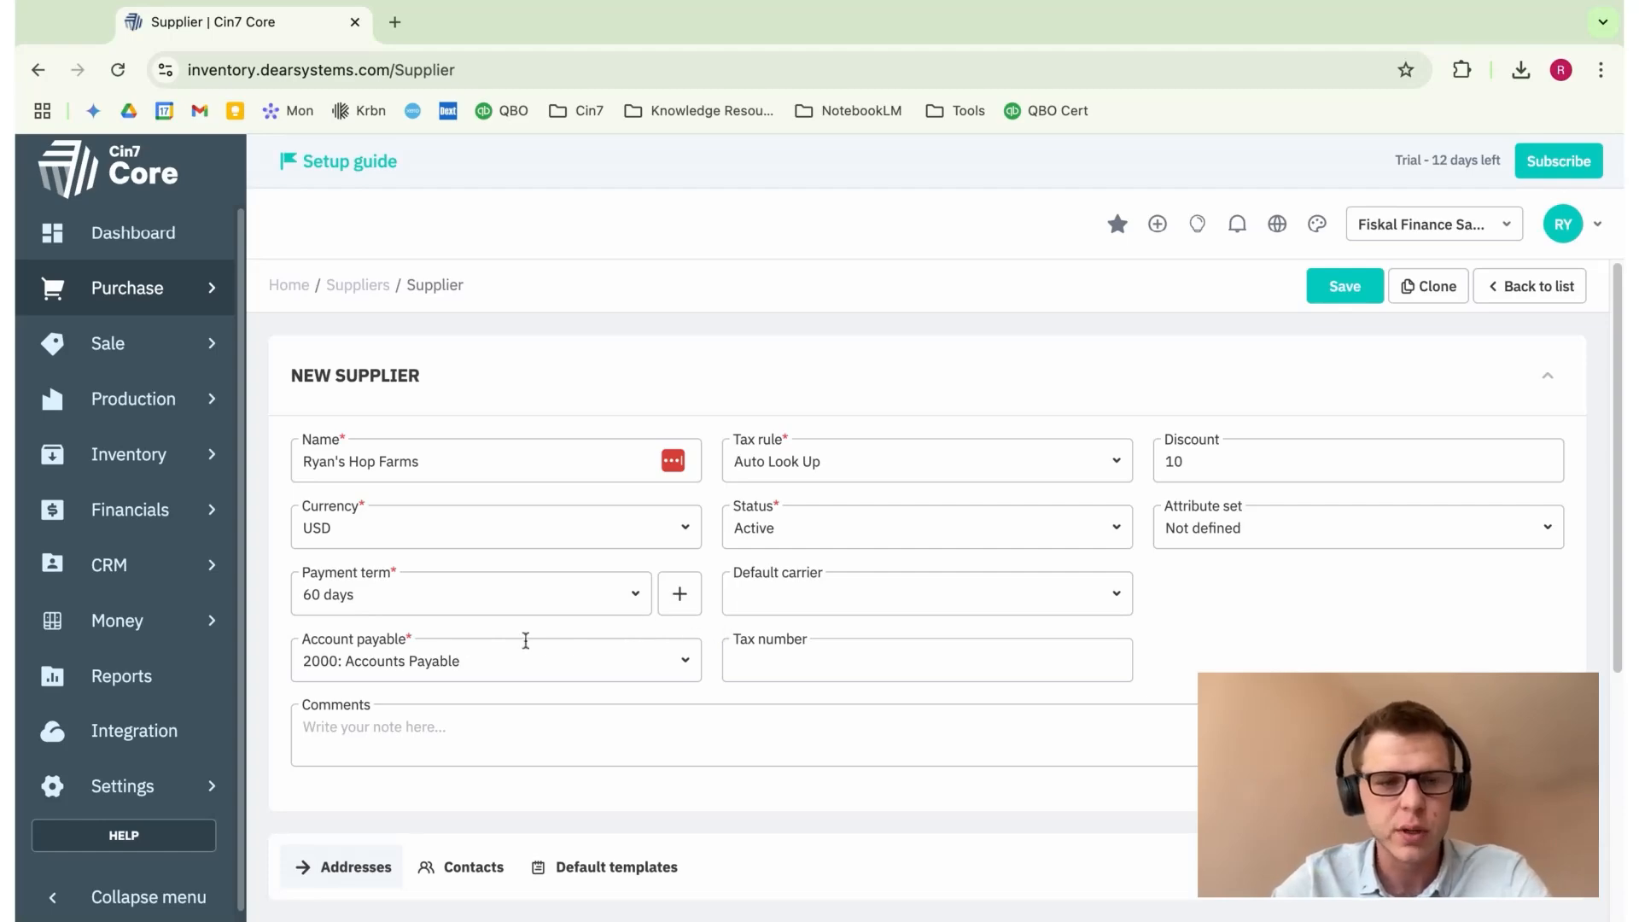
left_click(687, 672)
left_click(644, 710)
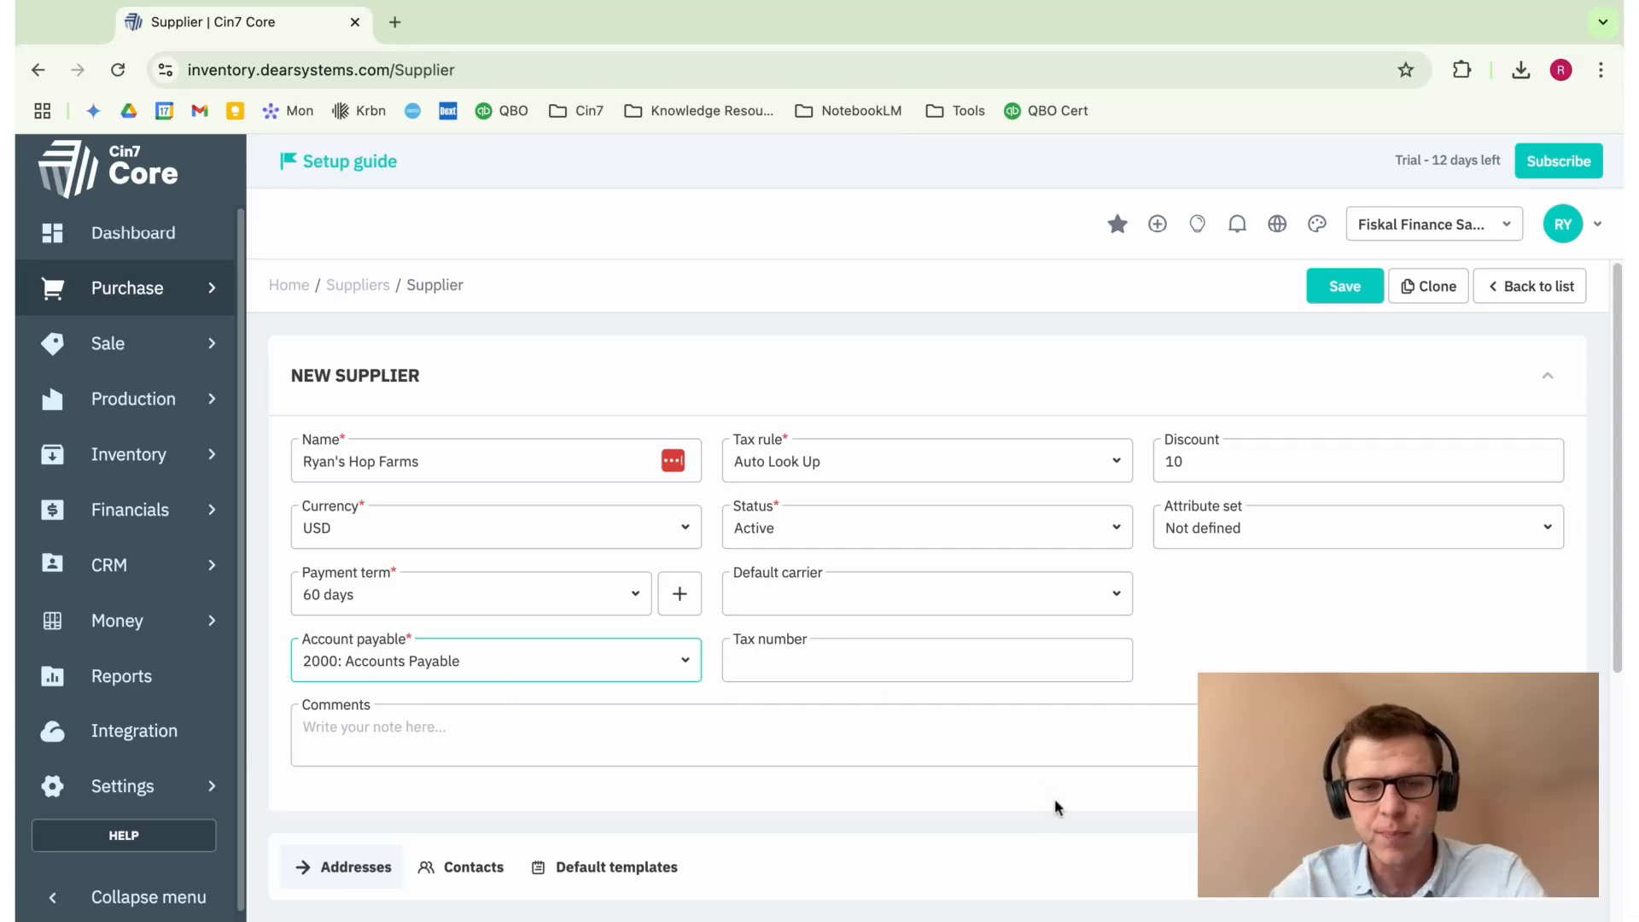
scroll(1053, 798, "down", 1)
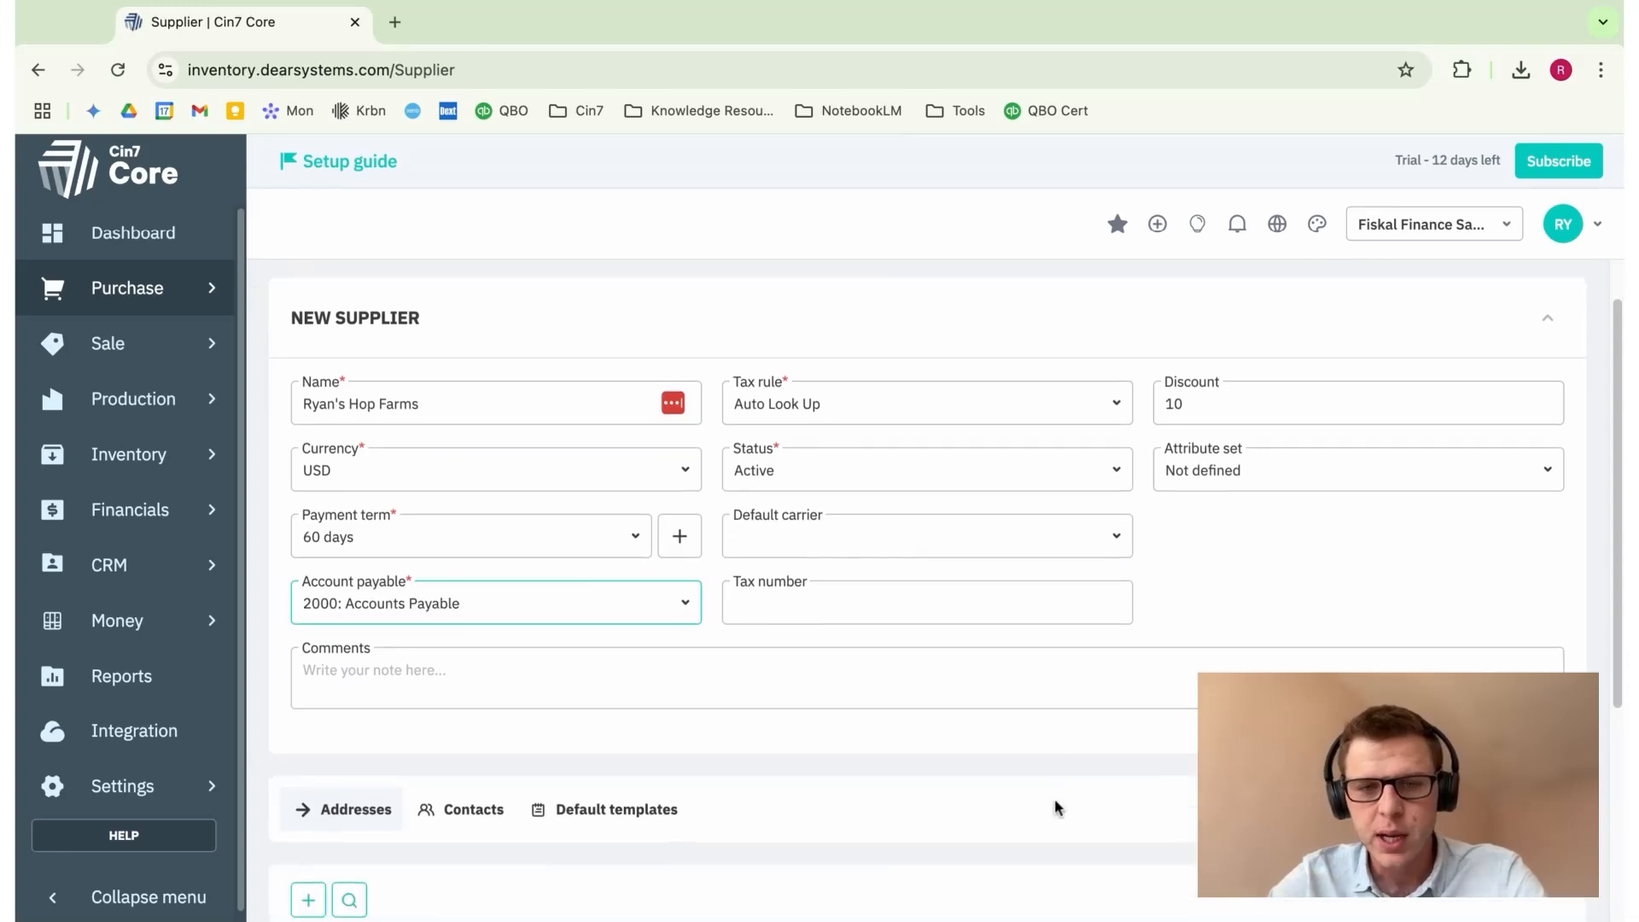
left_click(1112, 540)
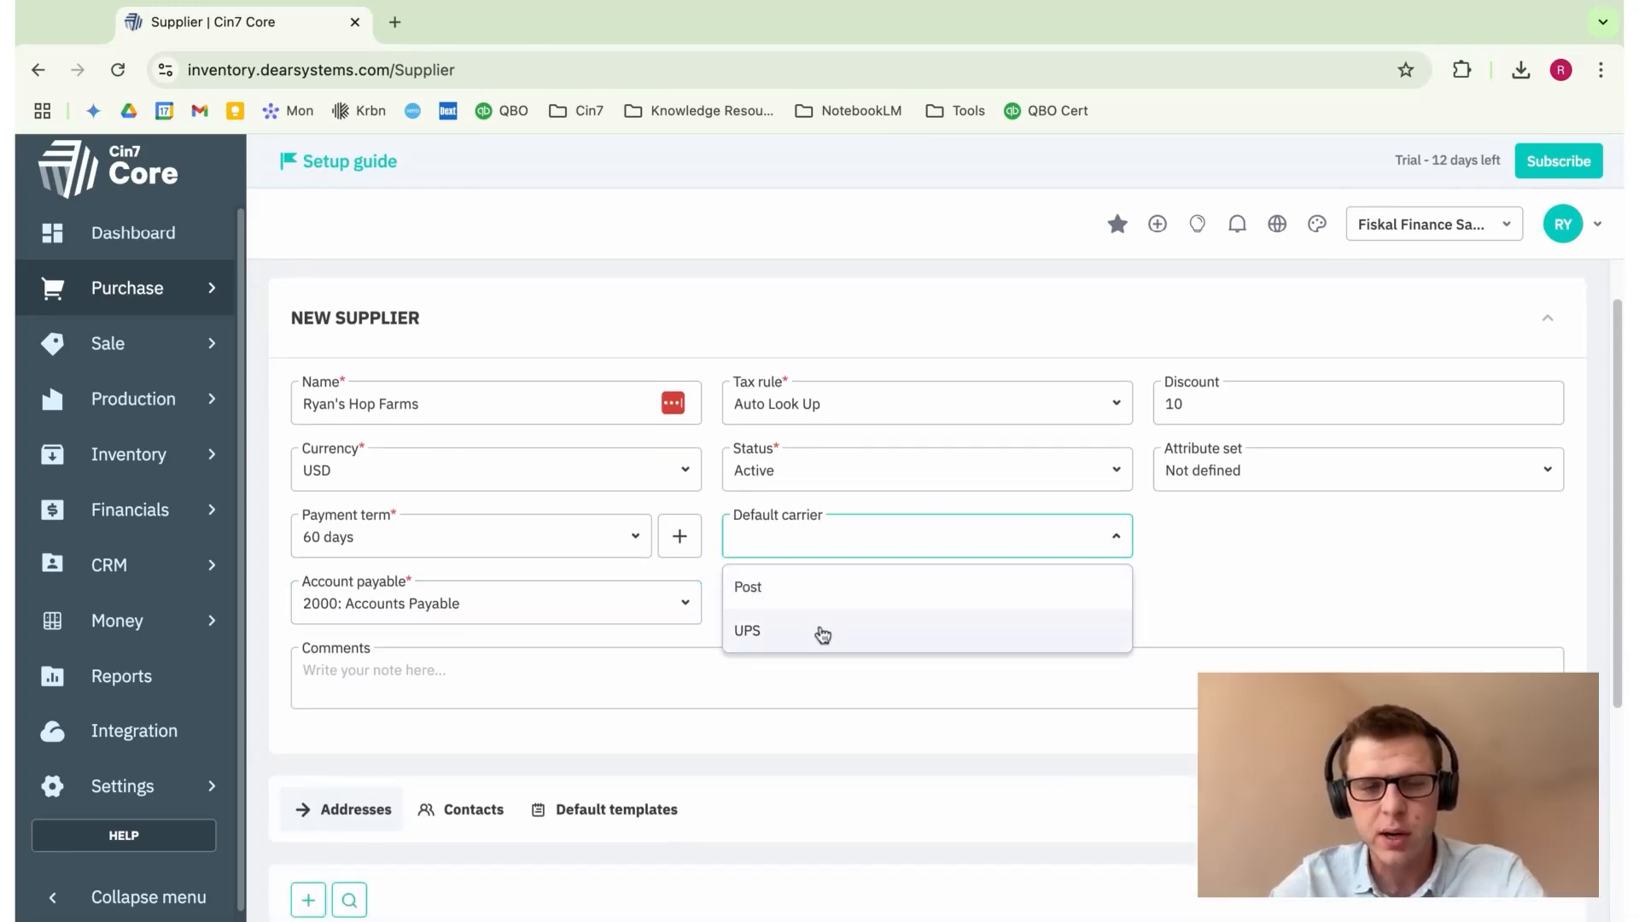
left_click(1117, 537)
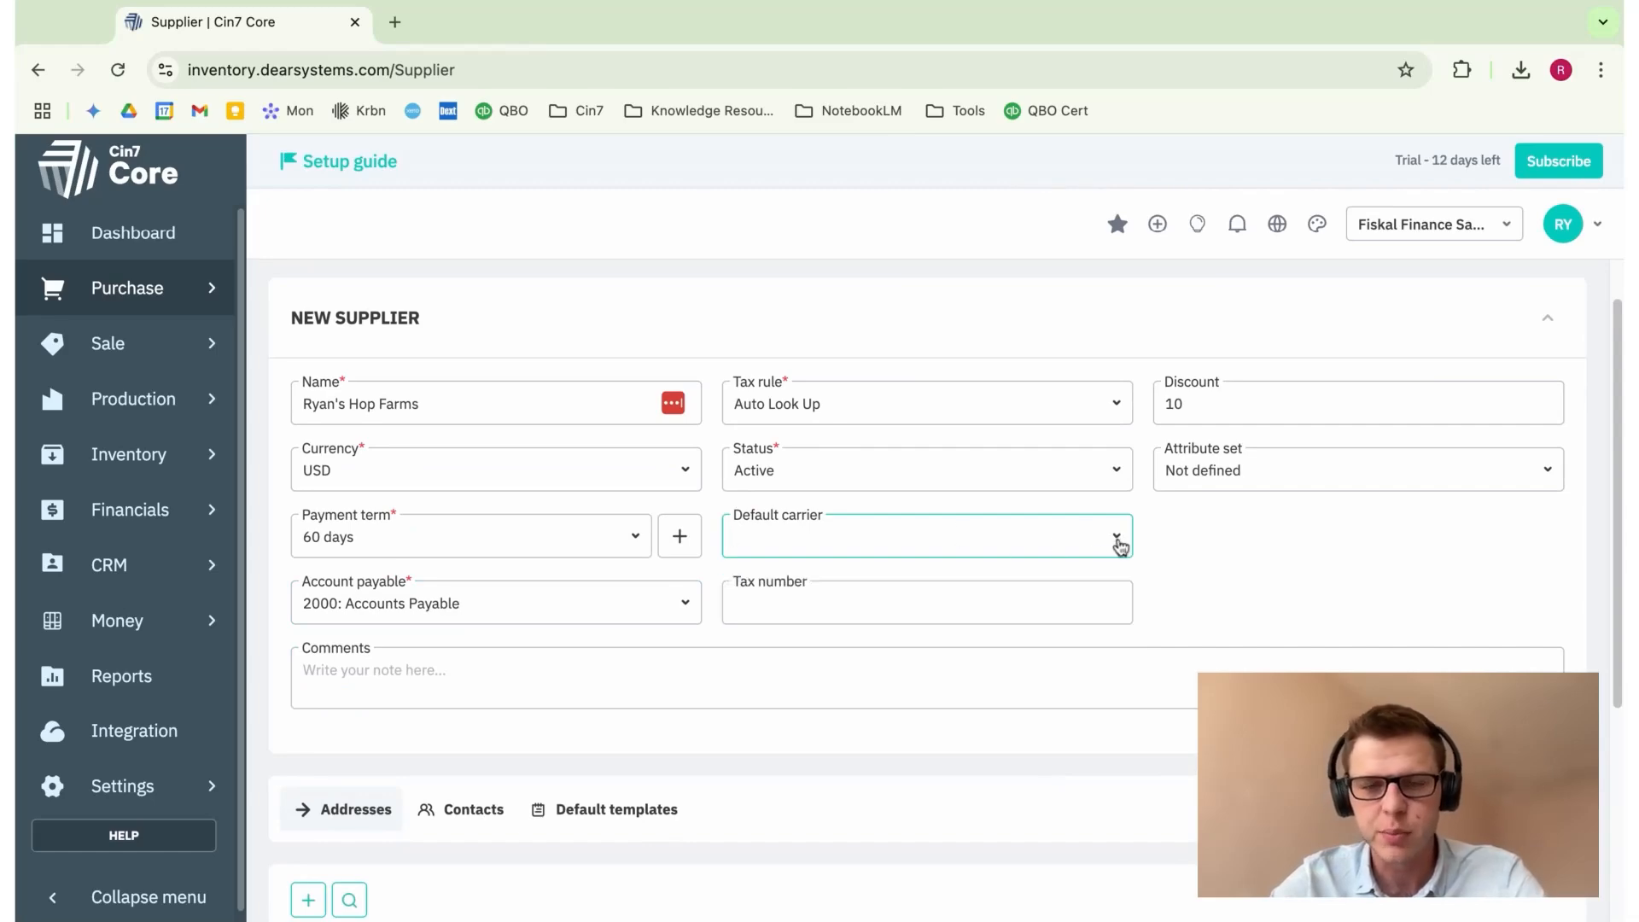
left_click(1118, 541)
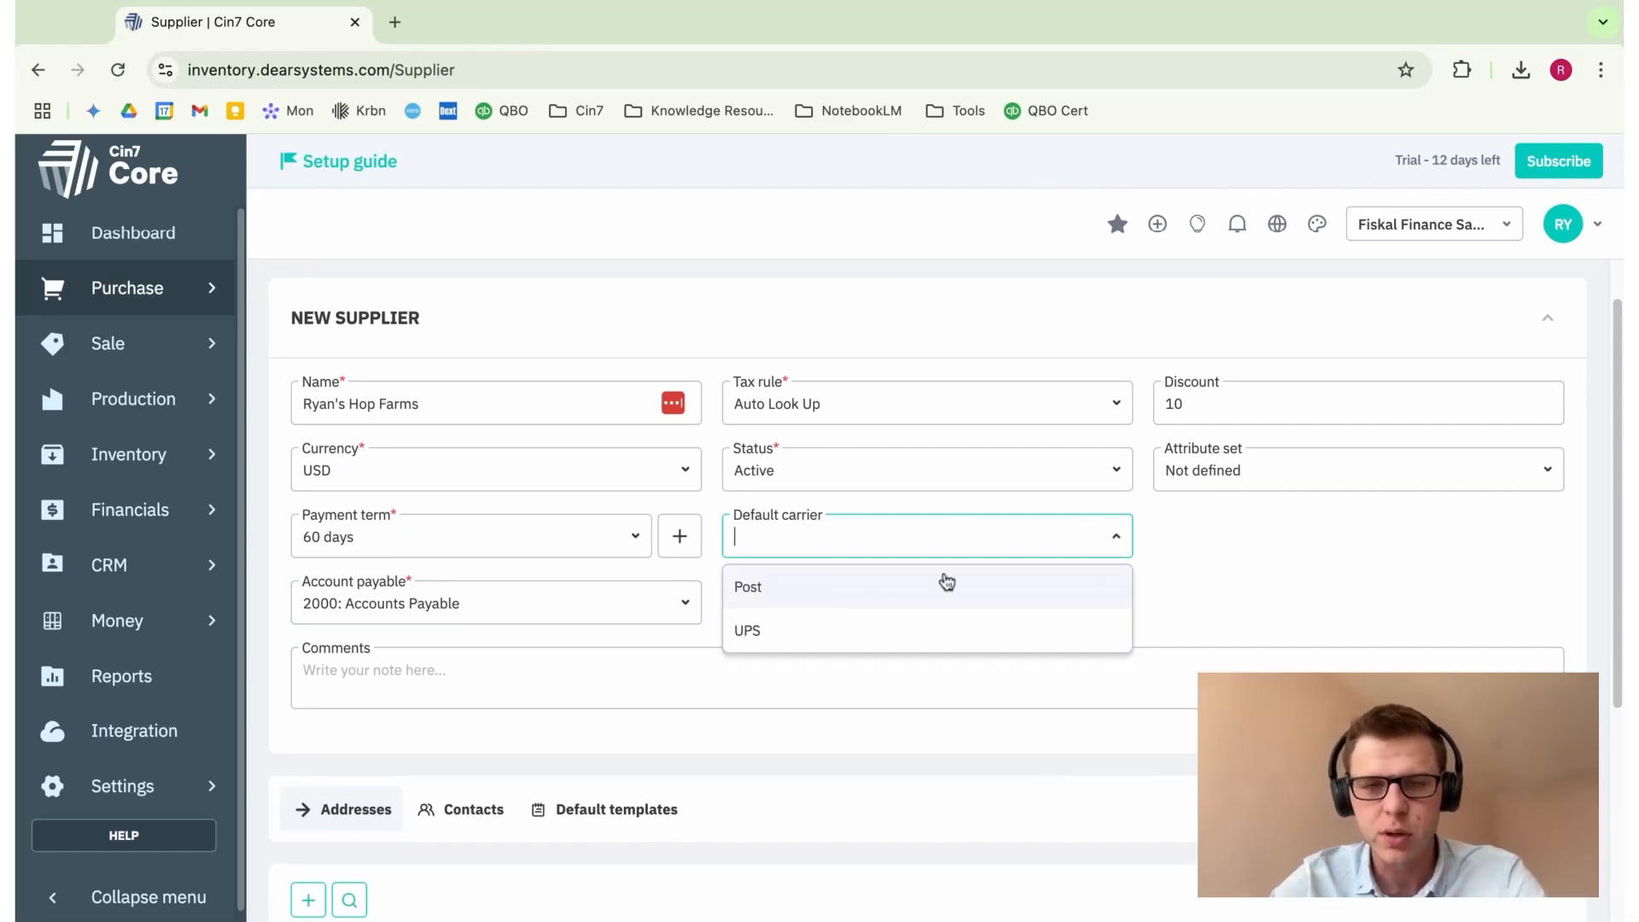
left_click(1118, 540)
left_click(835, 603)
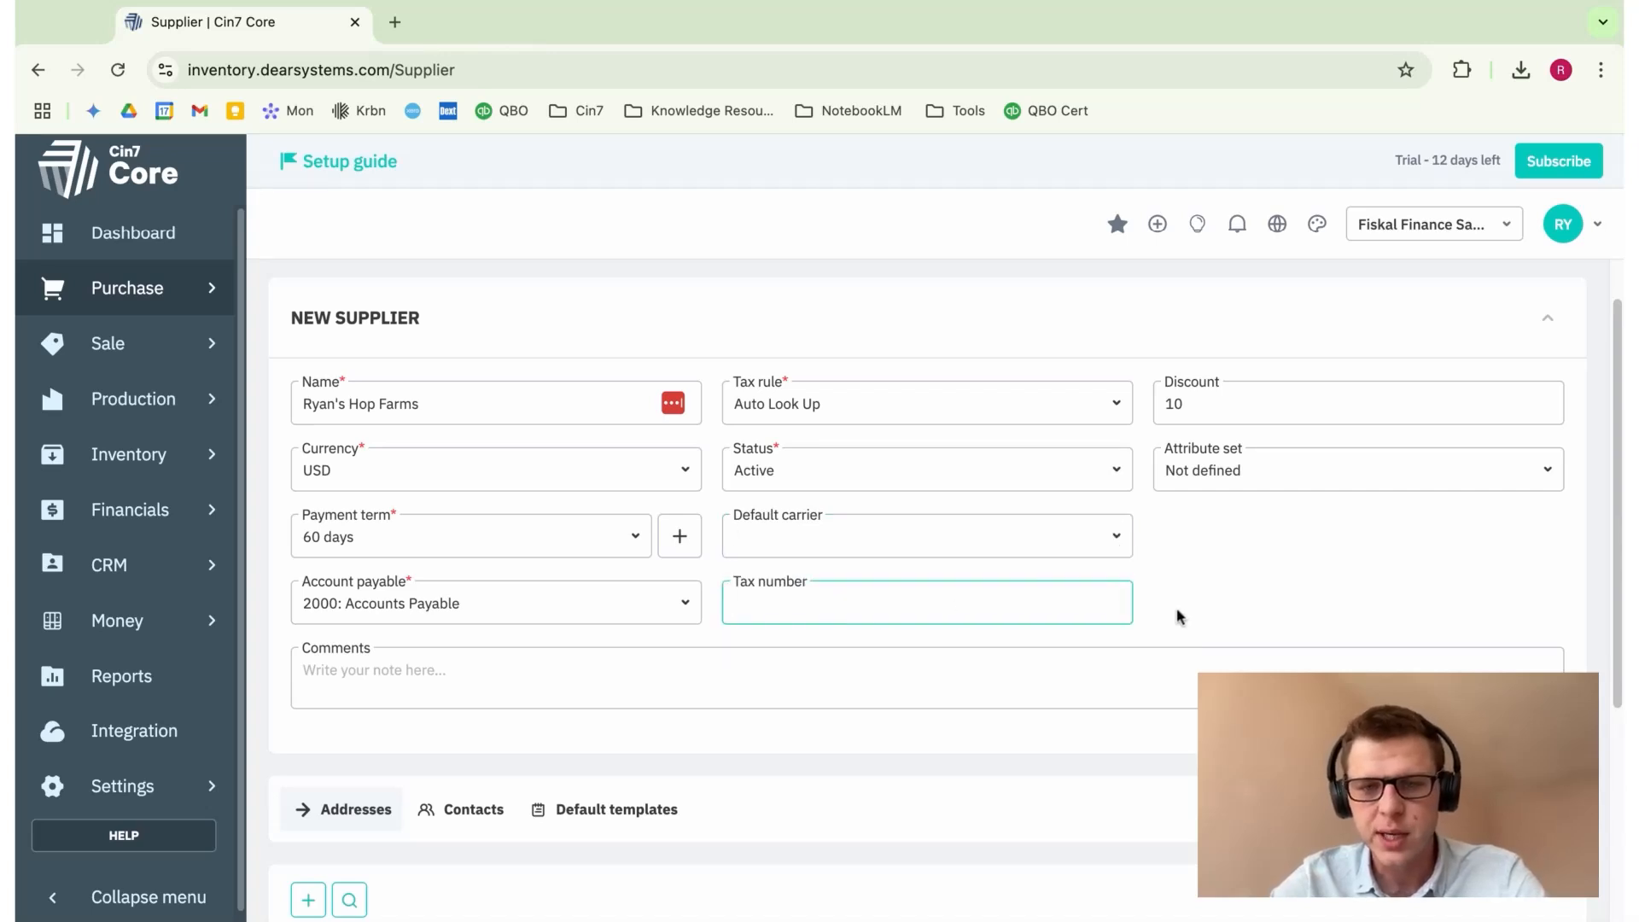
scroll(1177, 616, "down", 5)
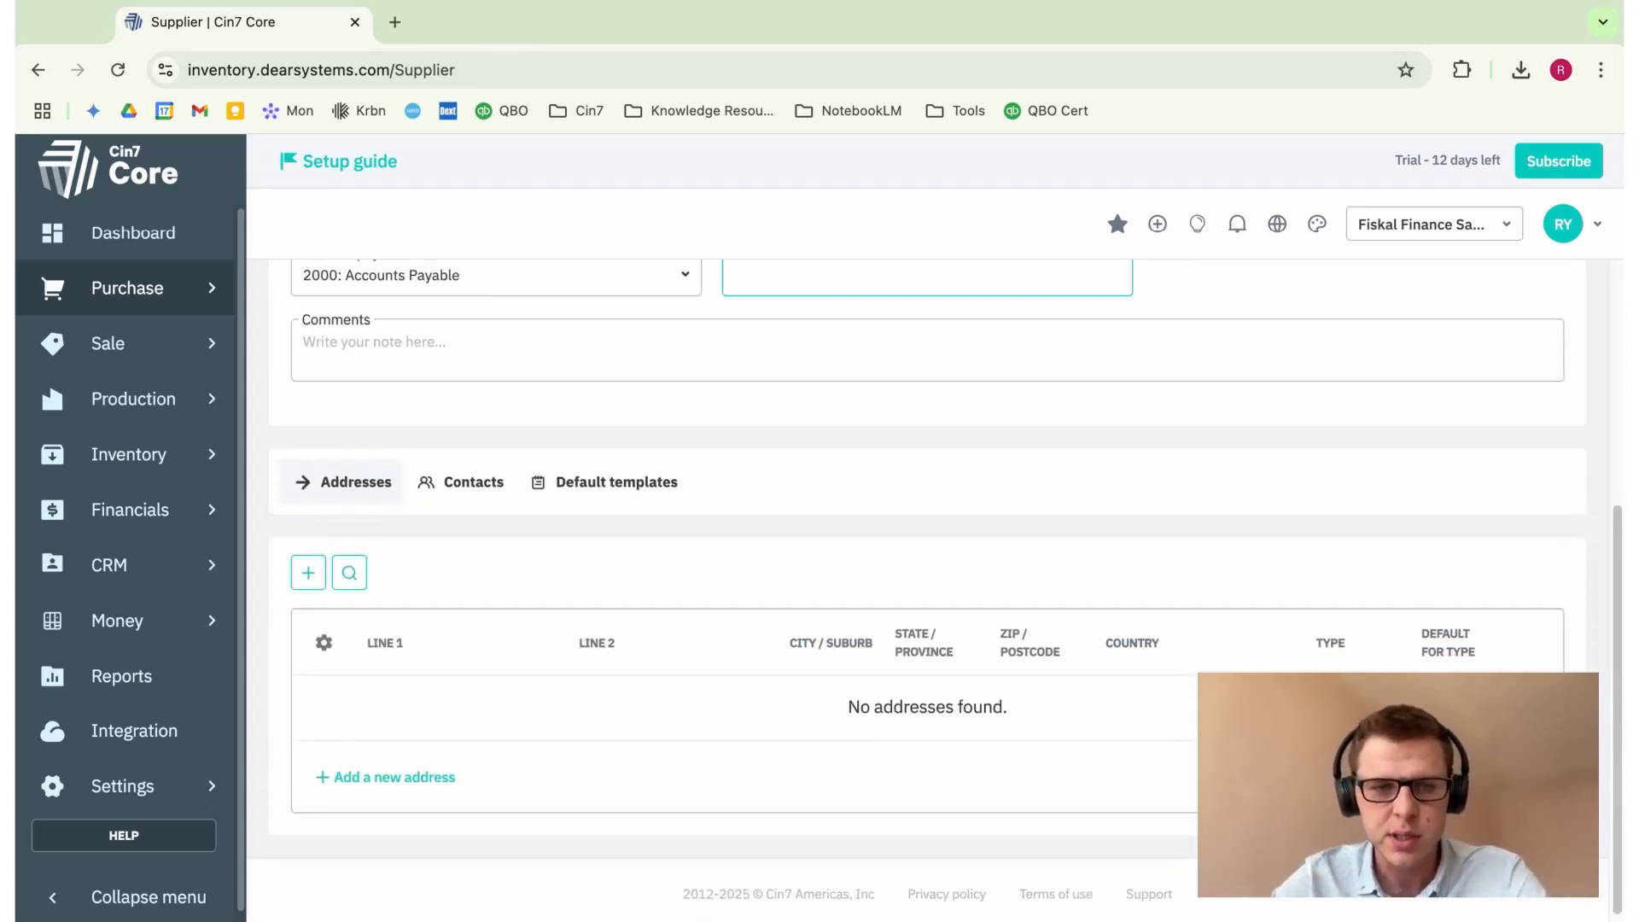
scroll(946, 589, "up", 5)
scroll(945, 589, "down", 5)
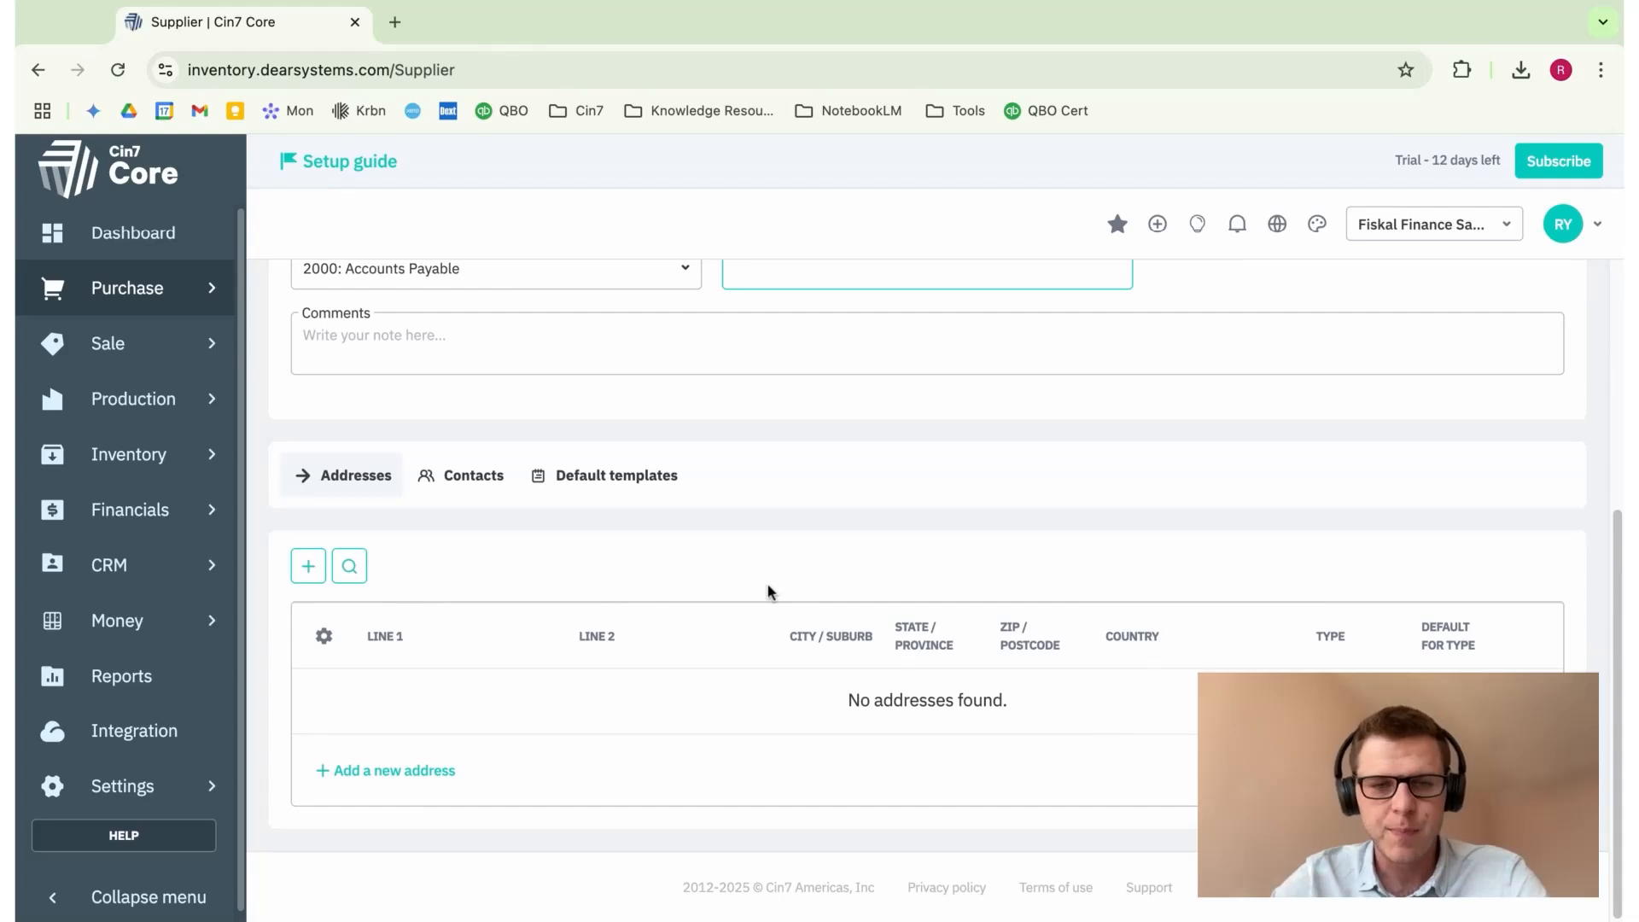
Step: Add the address 1 Avenue Street, Miami, Florida to the supplier
left_click(310, 570)
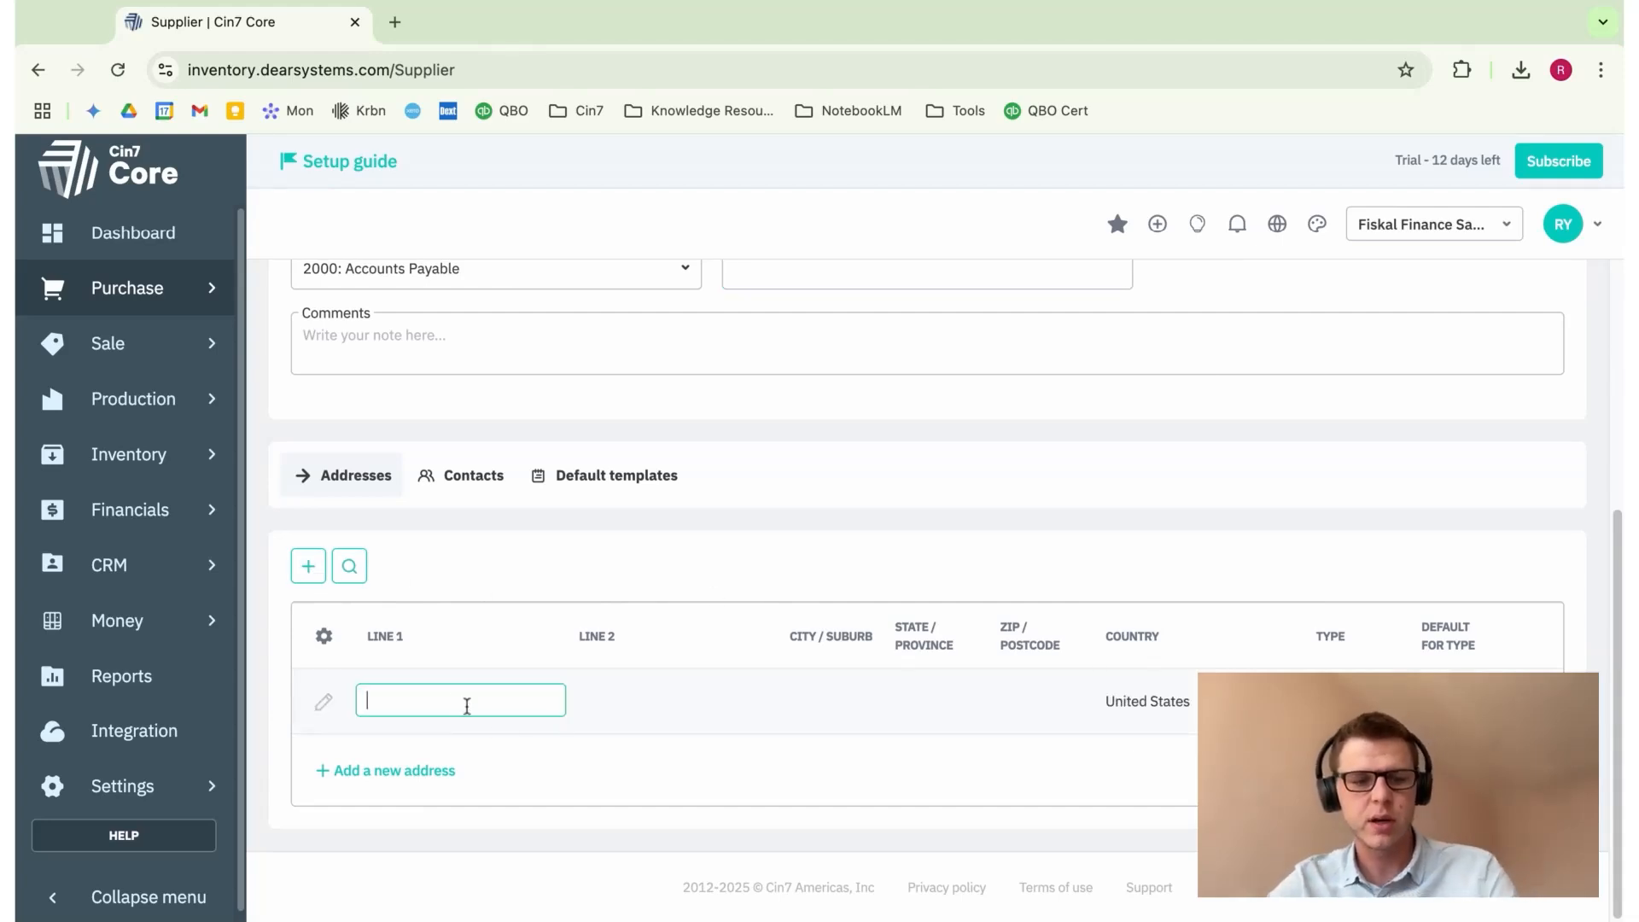
type("!")
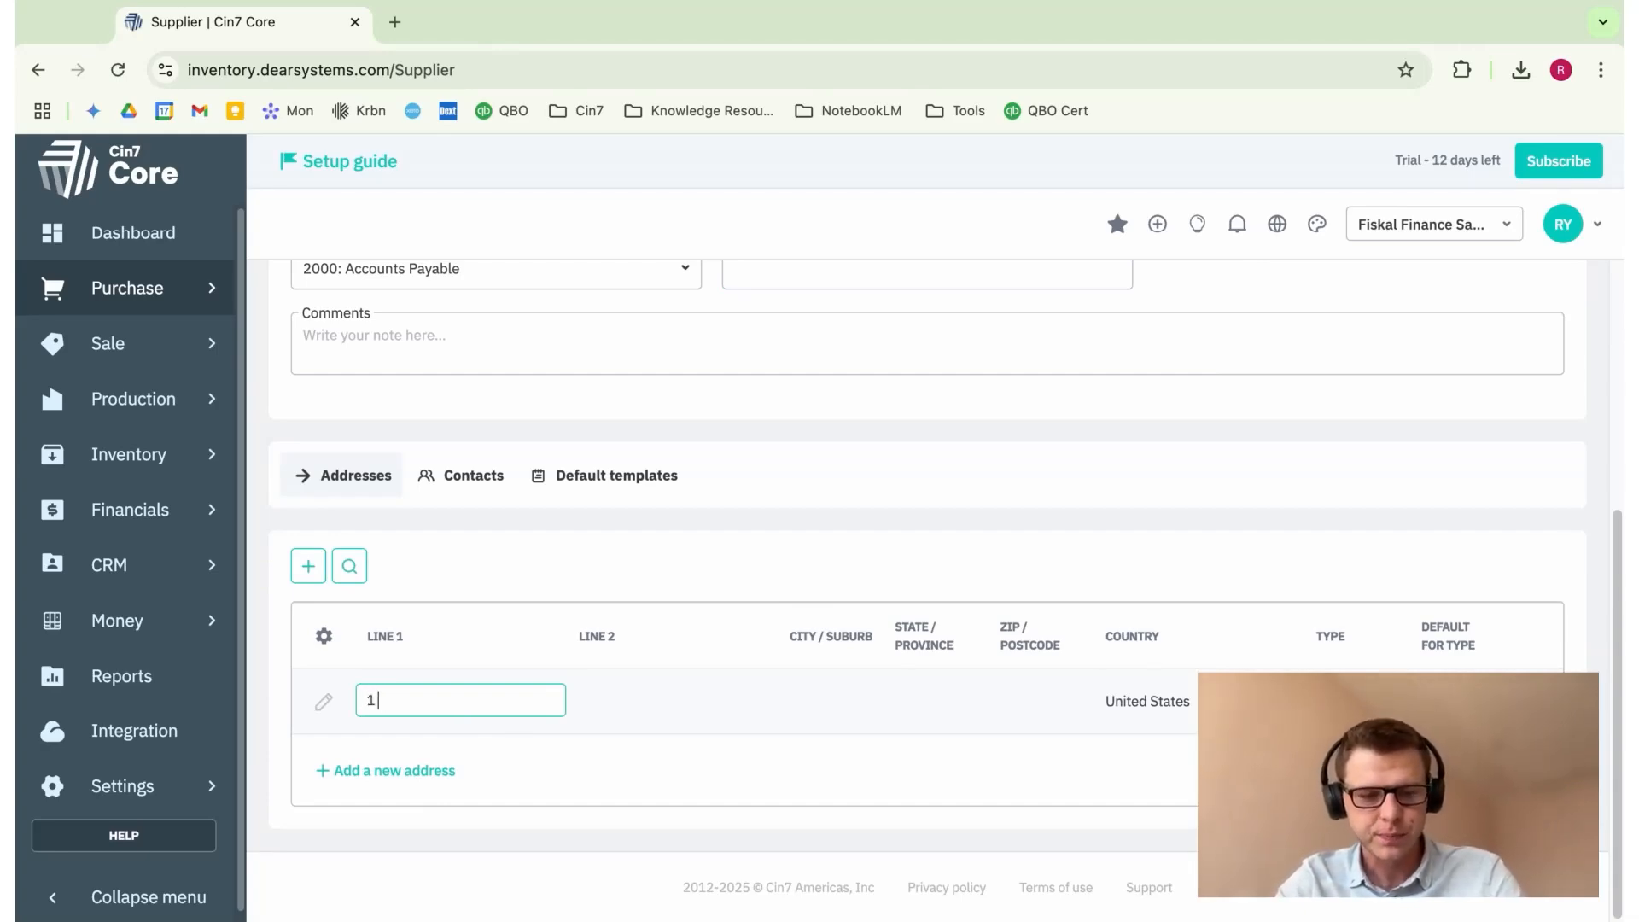
type(" Avenue ")
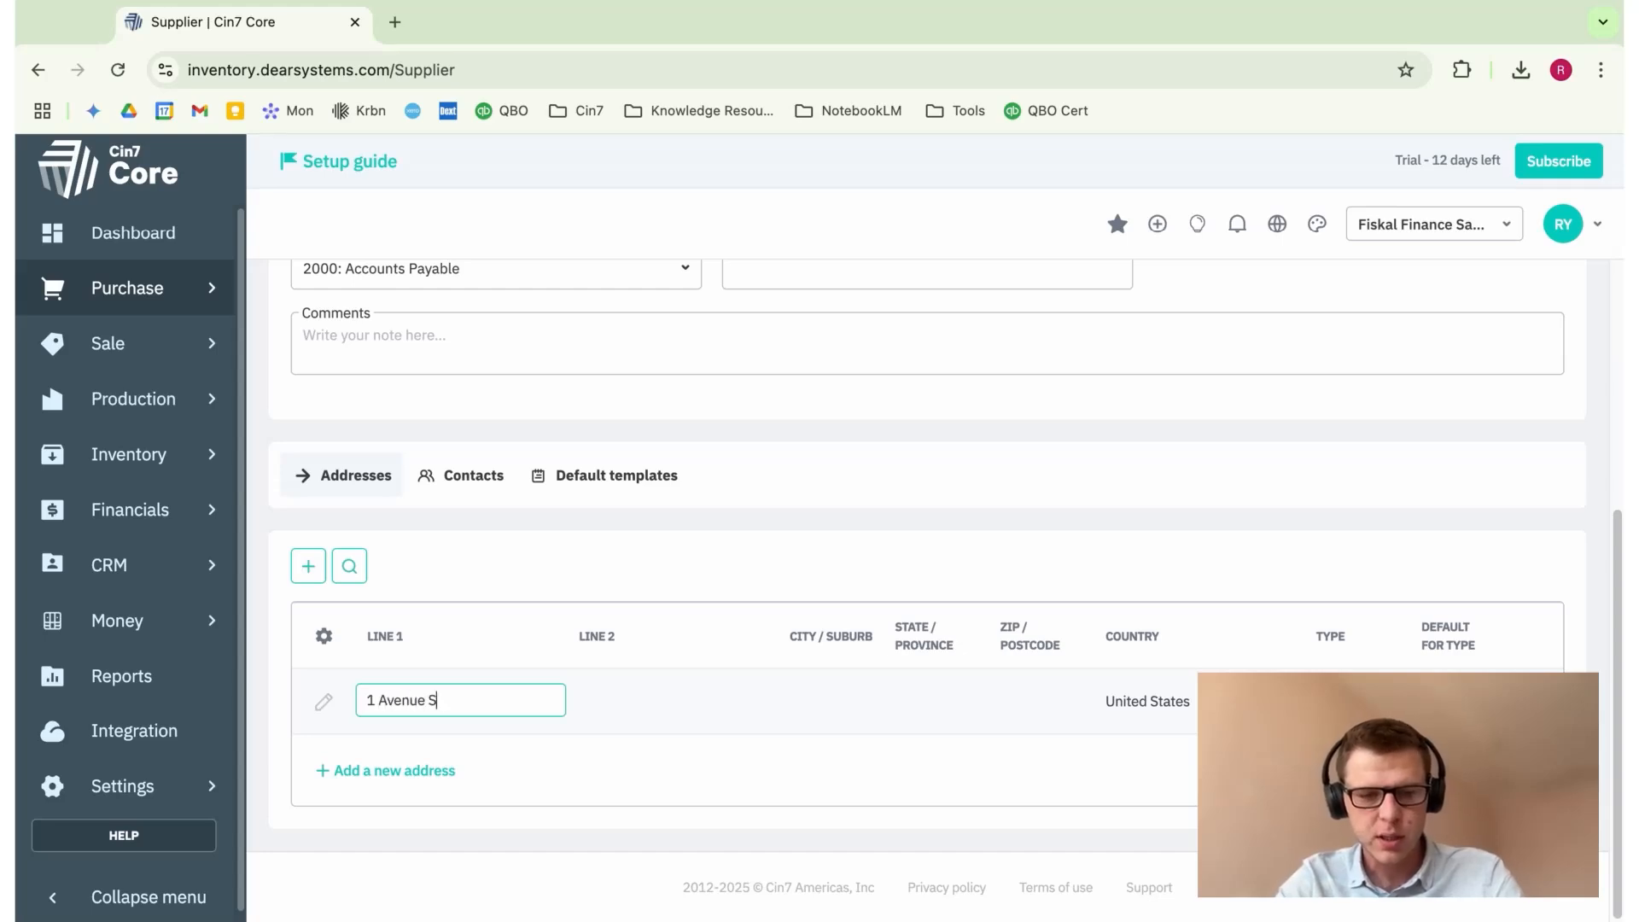
type("Street")
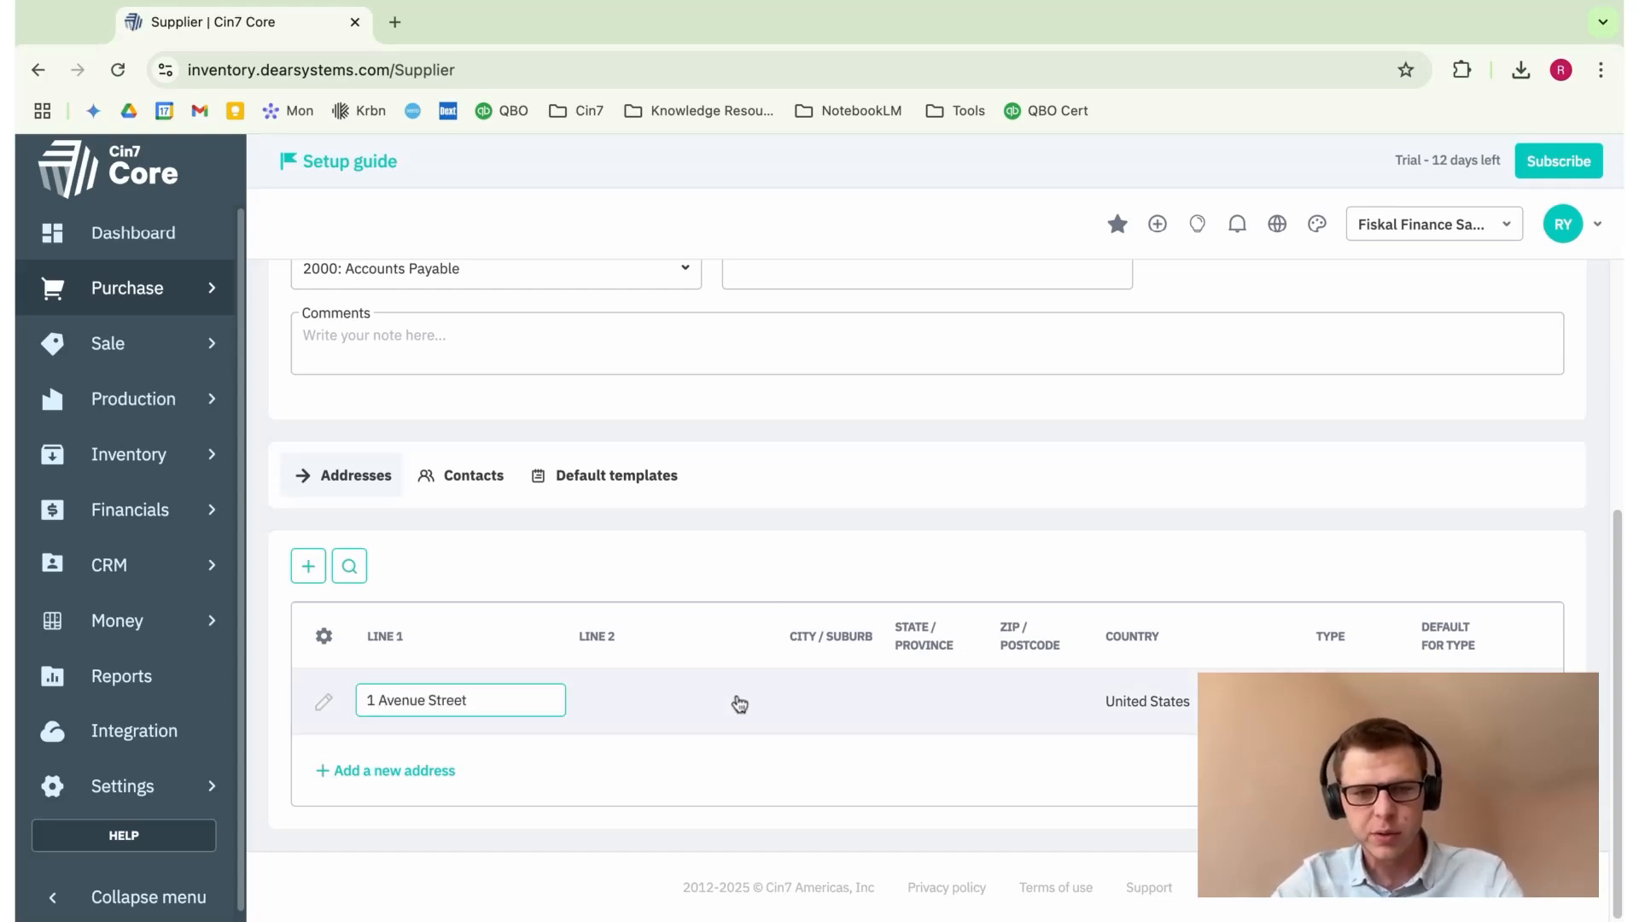
left_click(873, 704)
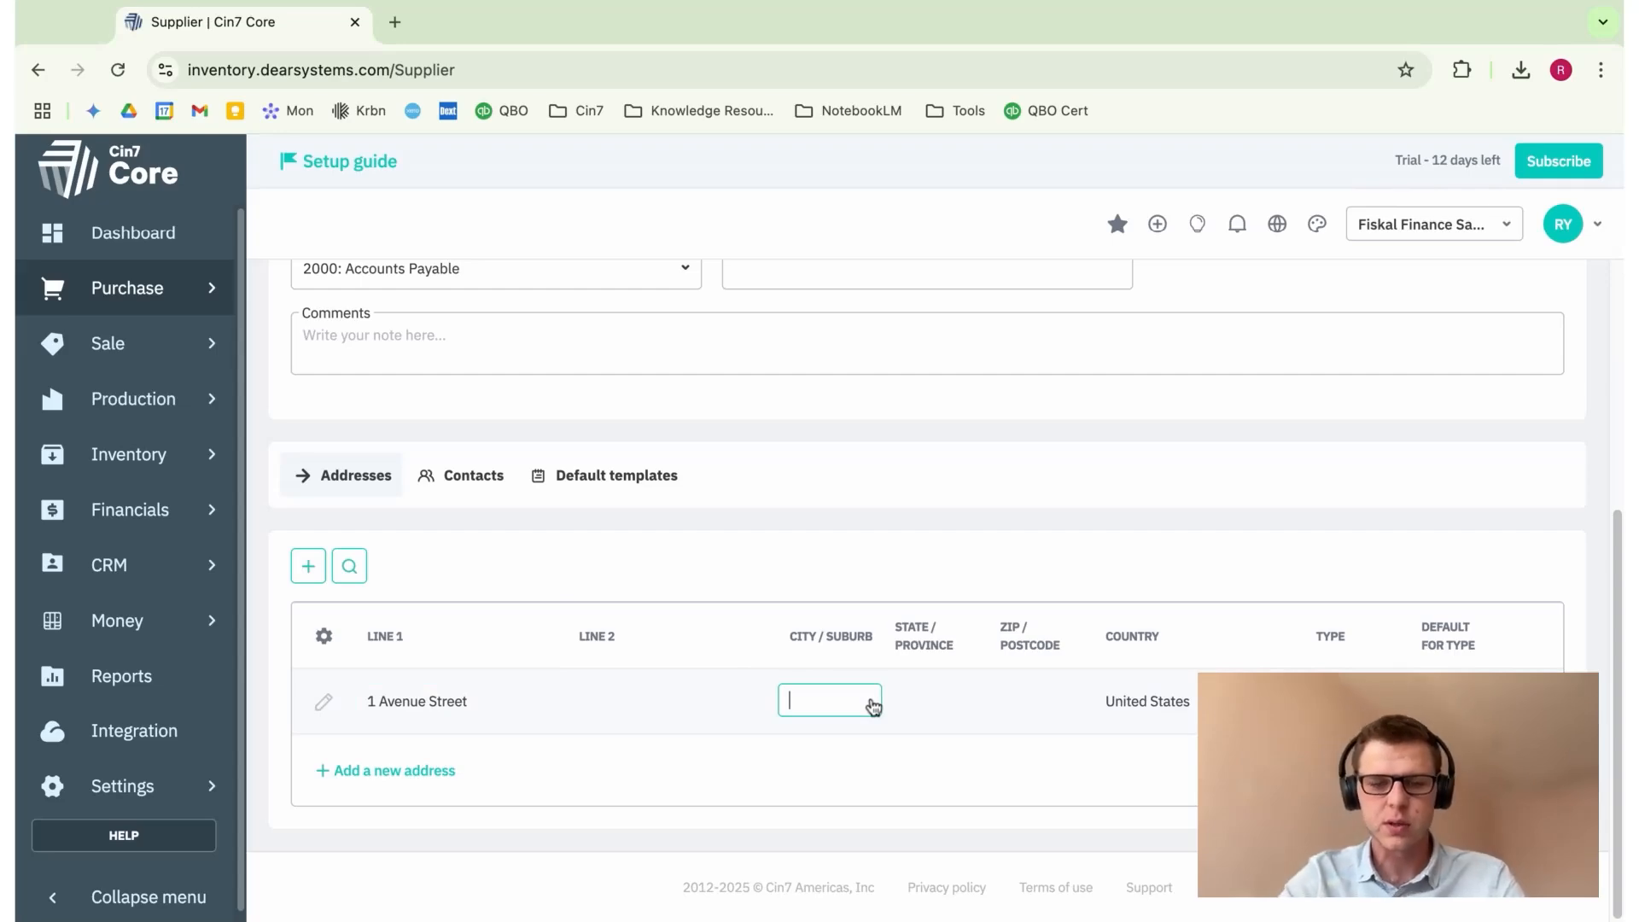
type("Miami")
left_click(957, 704)
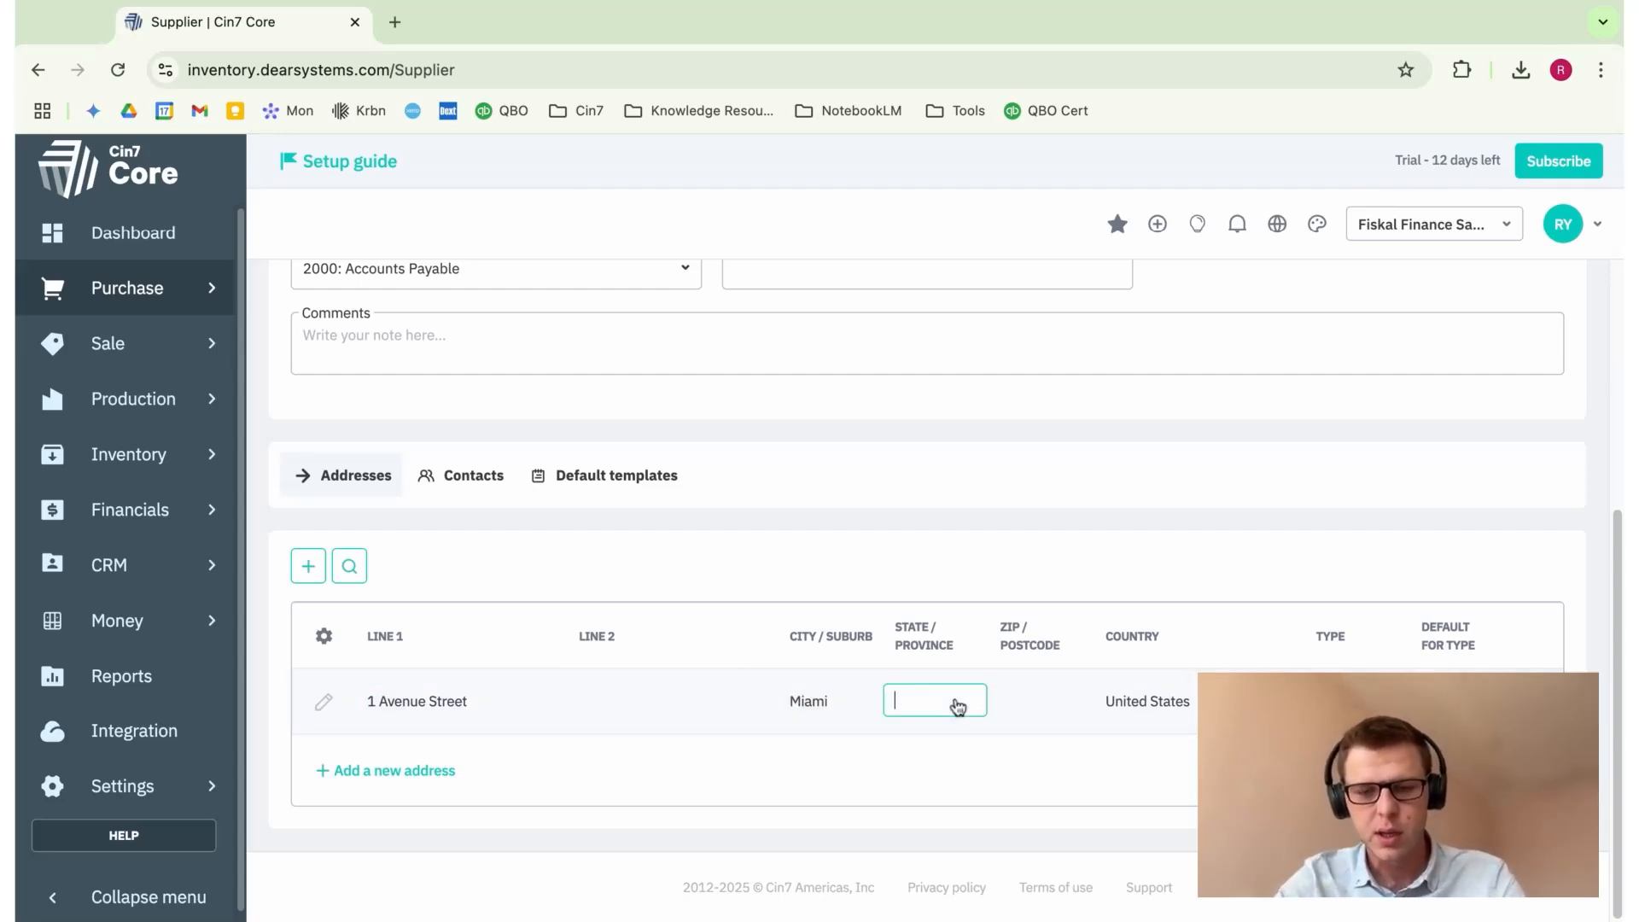
type("Florida")
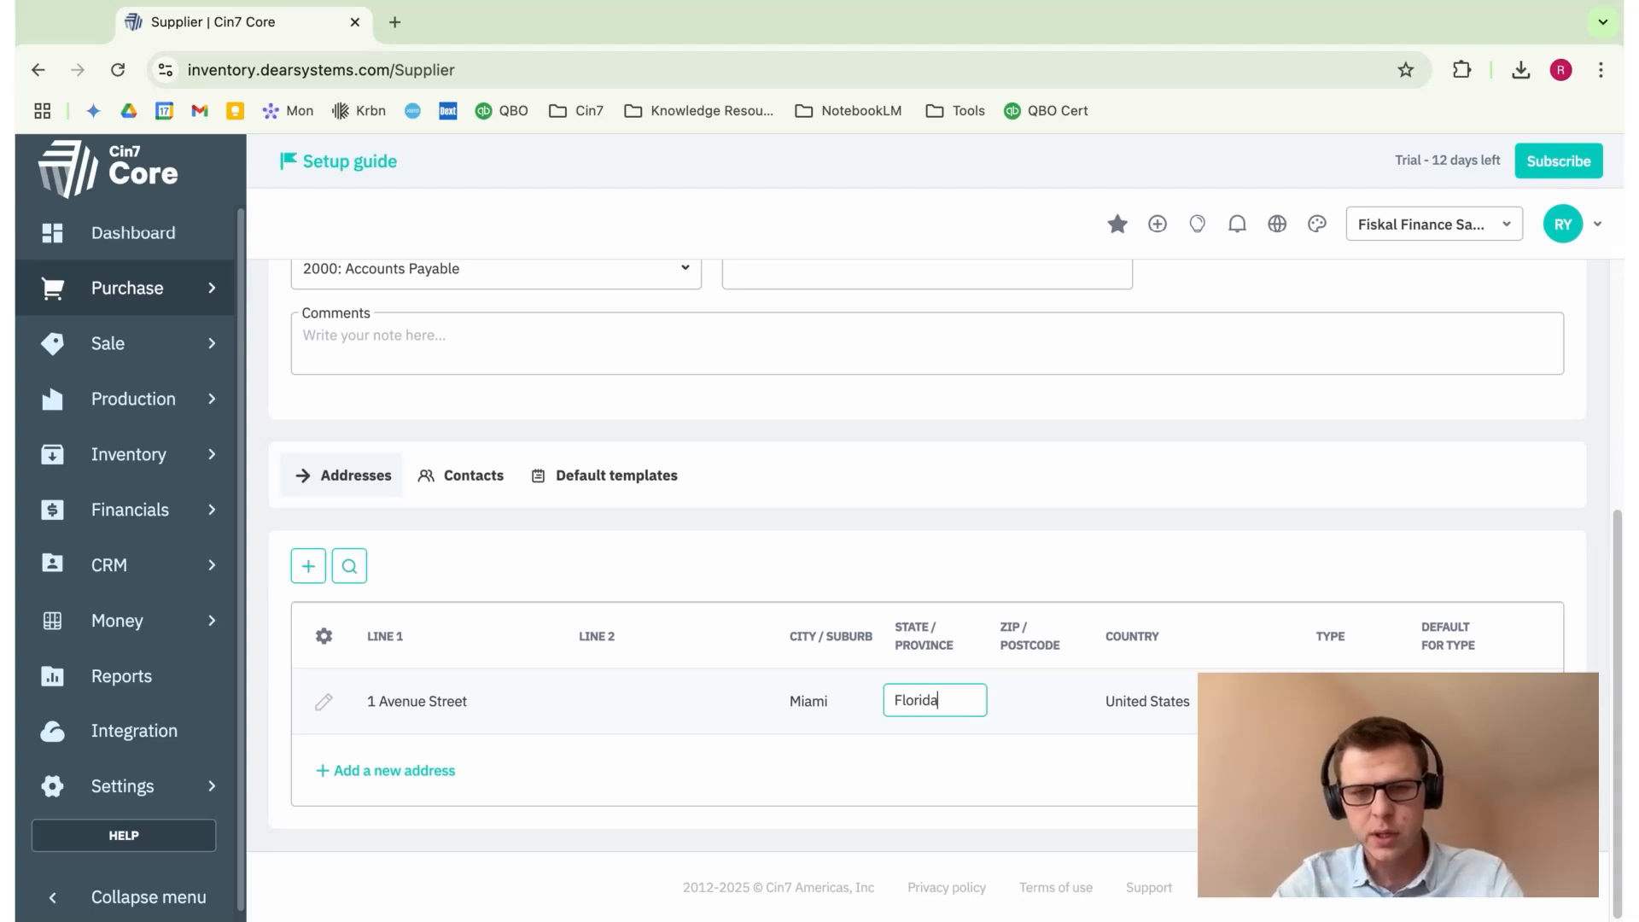
left_click(1078, 567)
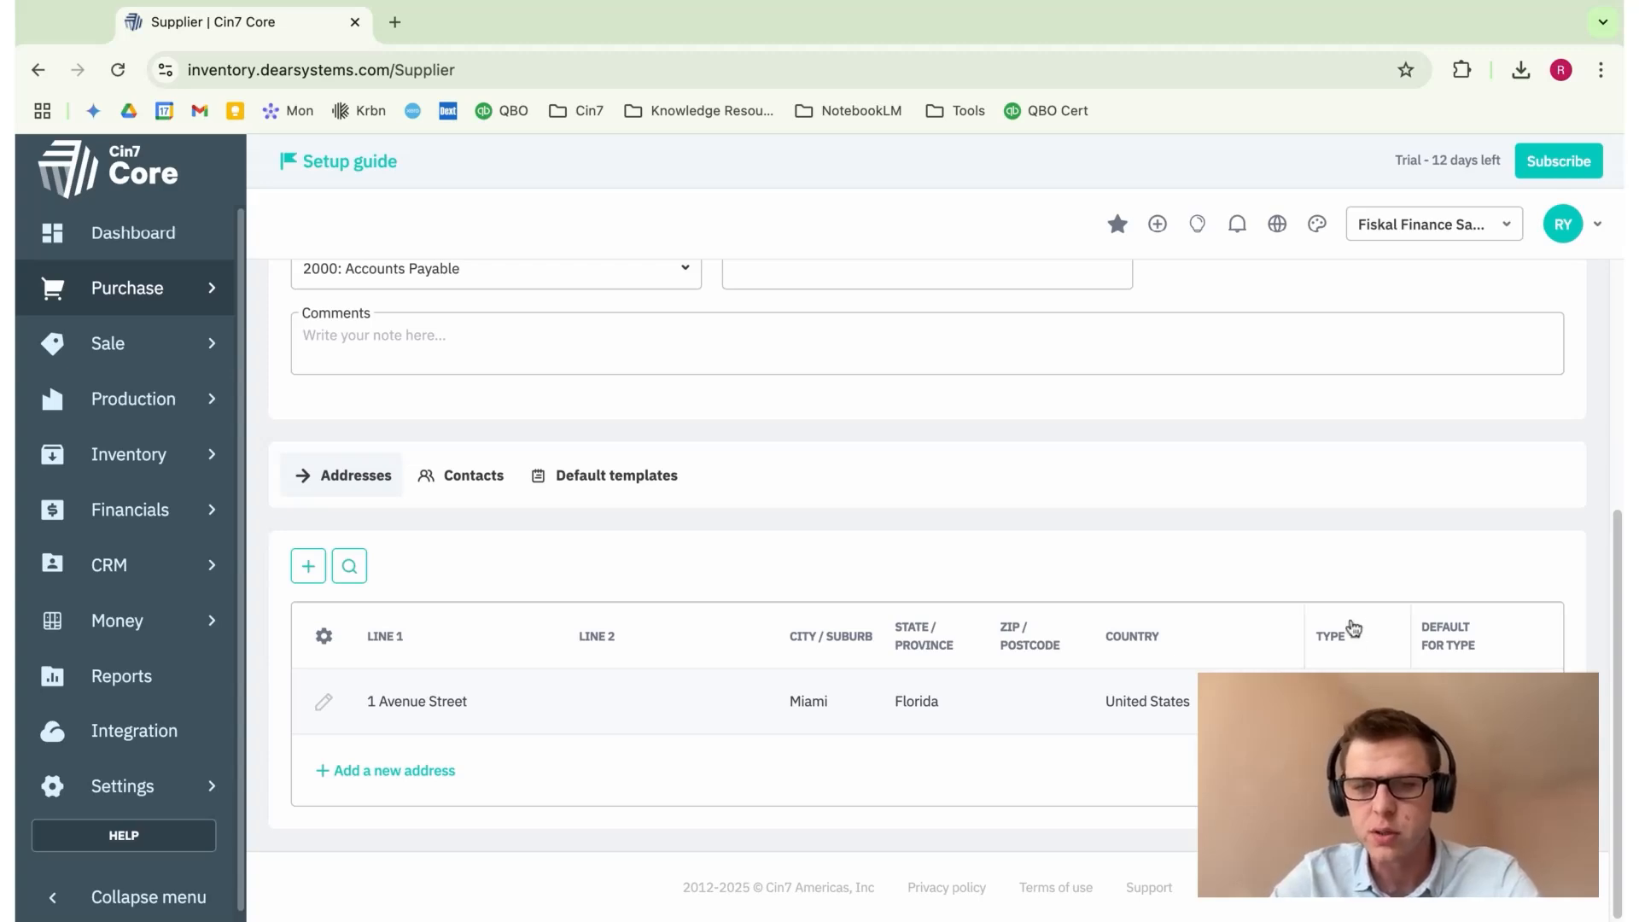
scroll(1358, 589, "up", 3)
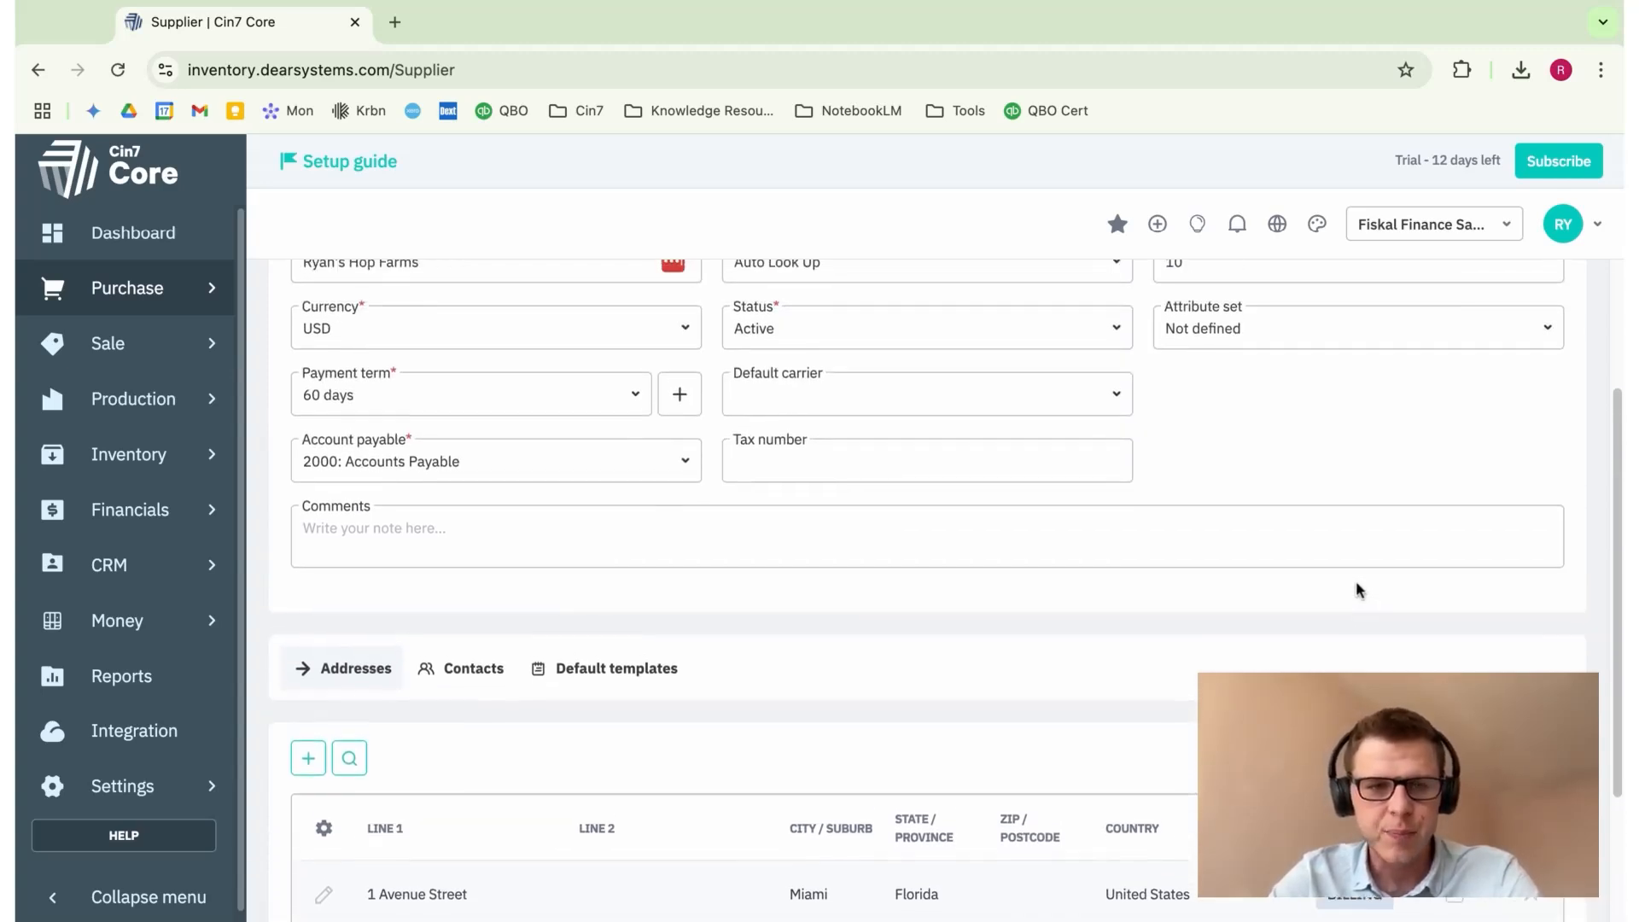
scroll(1358, 589, "down", 3)
Step: In Contacts, add a contact with the person's first name, phone and mobile numbers
left_click(490, 502)
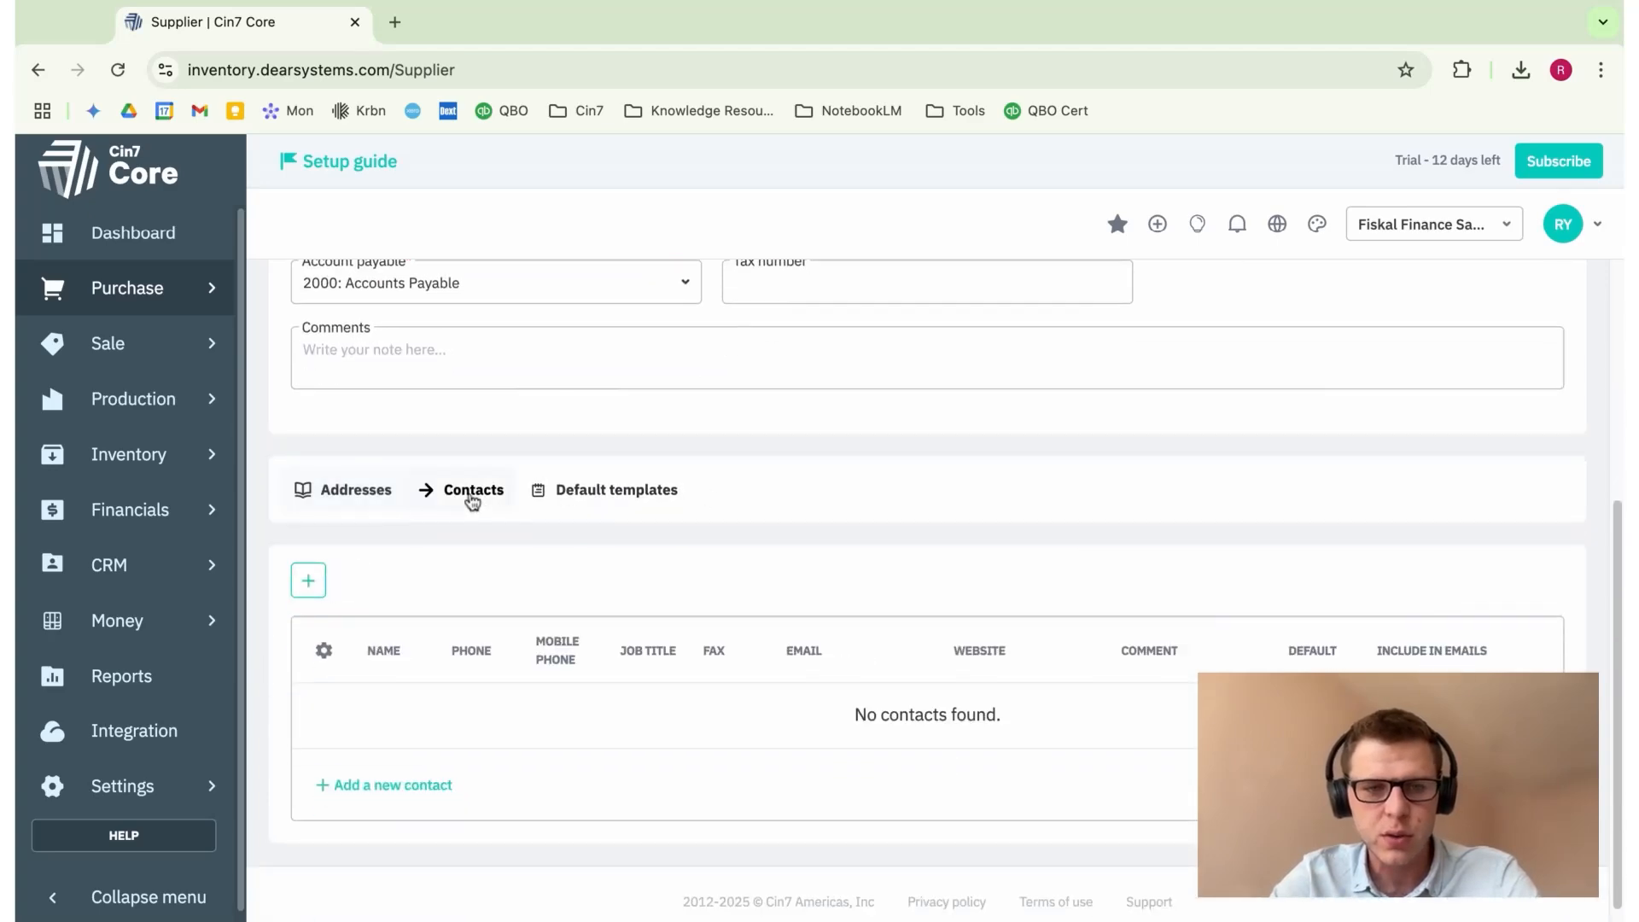
left_click(311, 587)
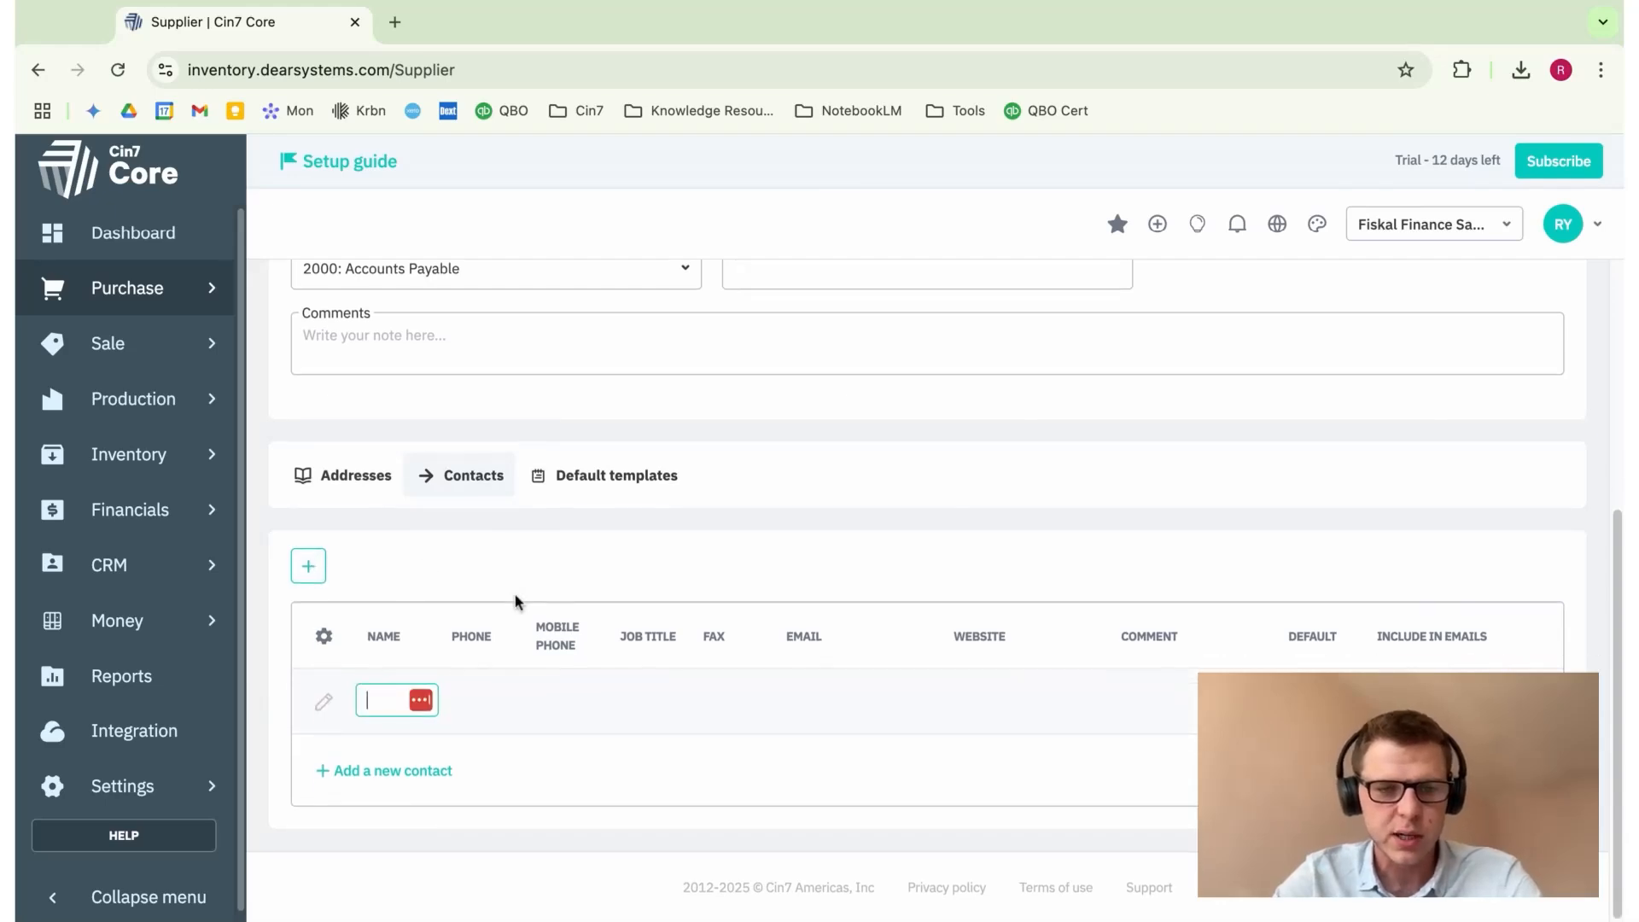
type("Ryan")
key("Tab")
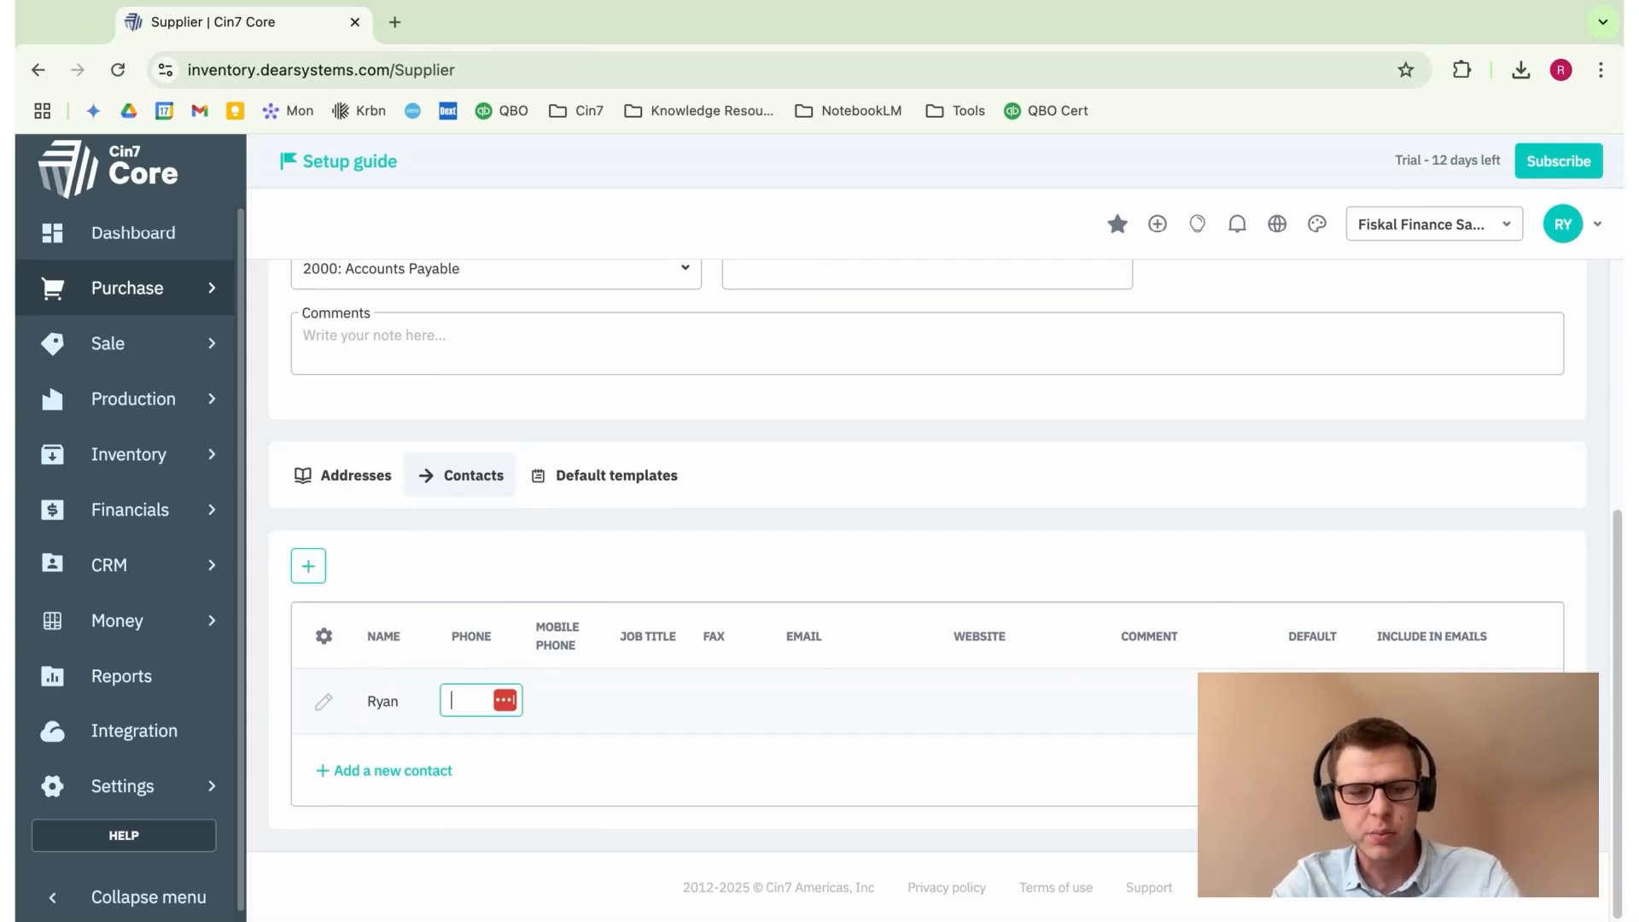
type("12345")
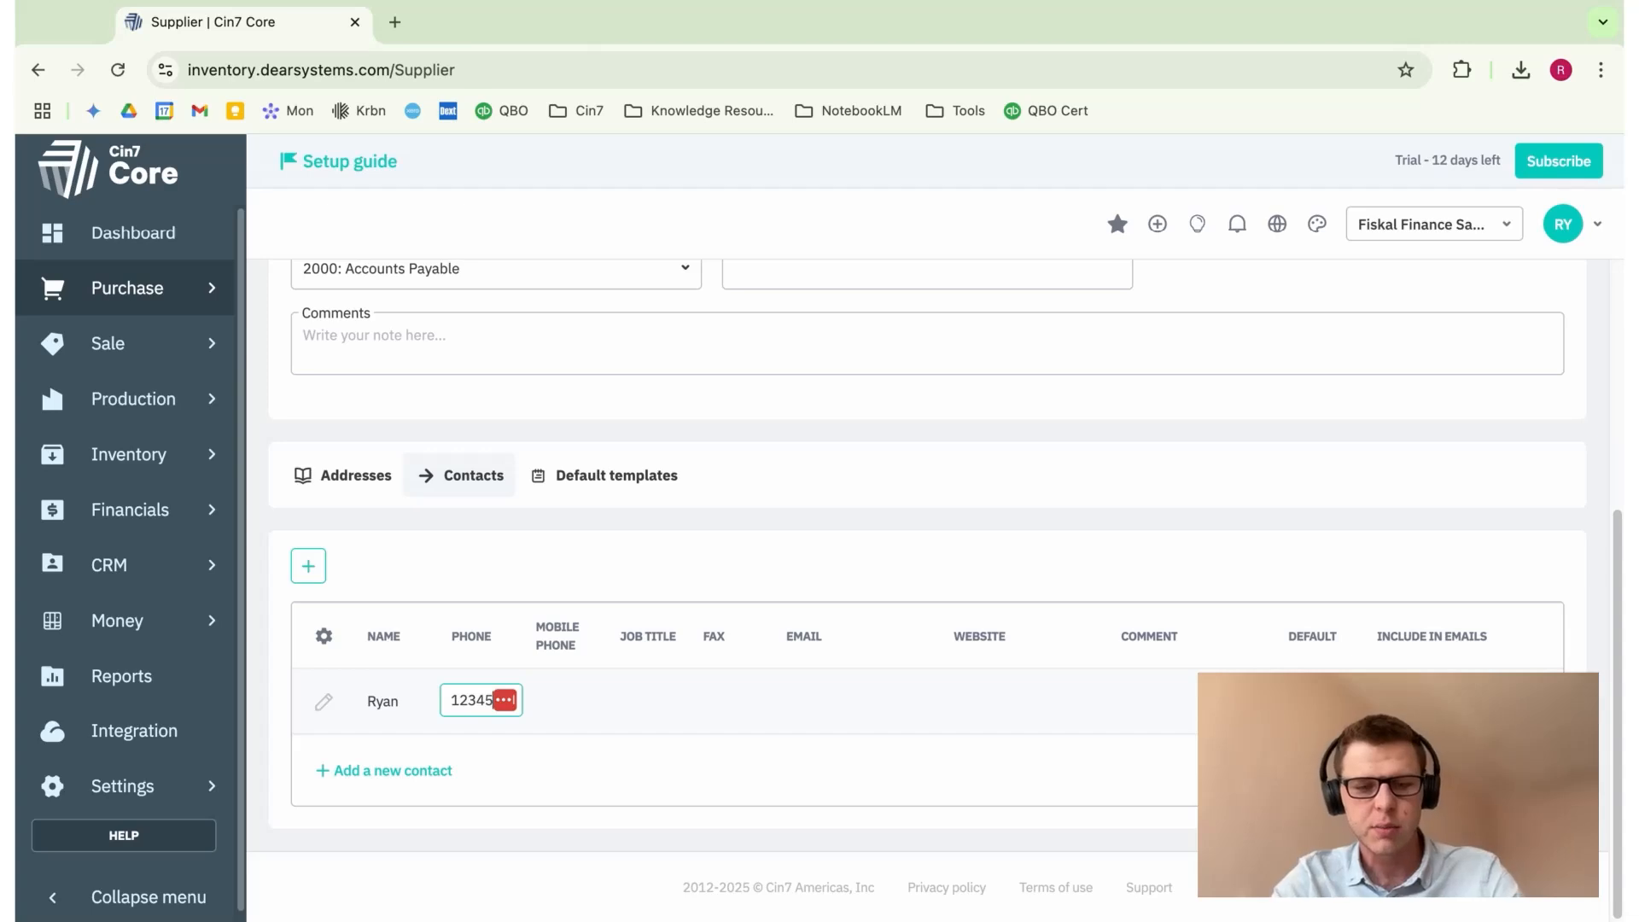
type("6789")
left_click(563, 708)
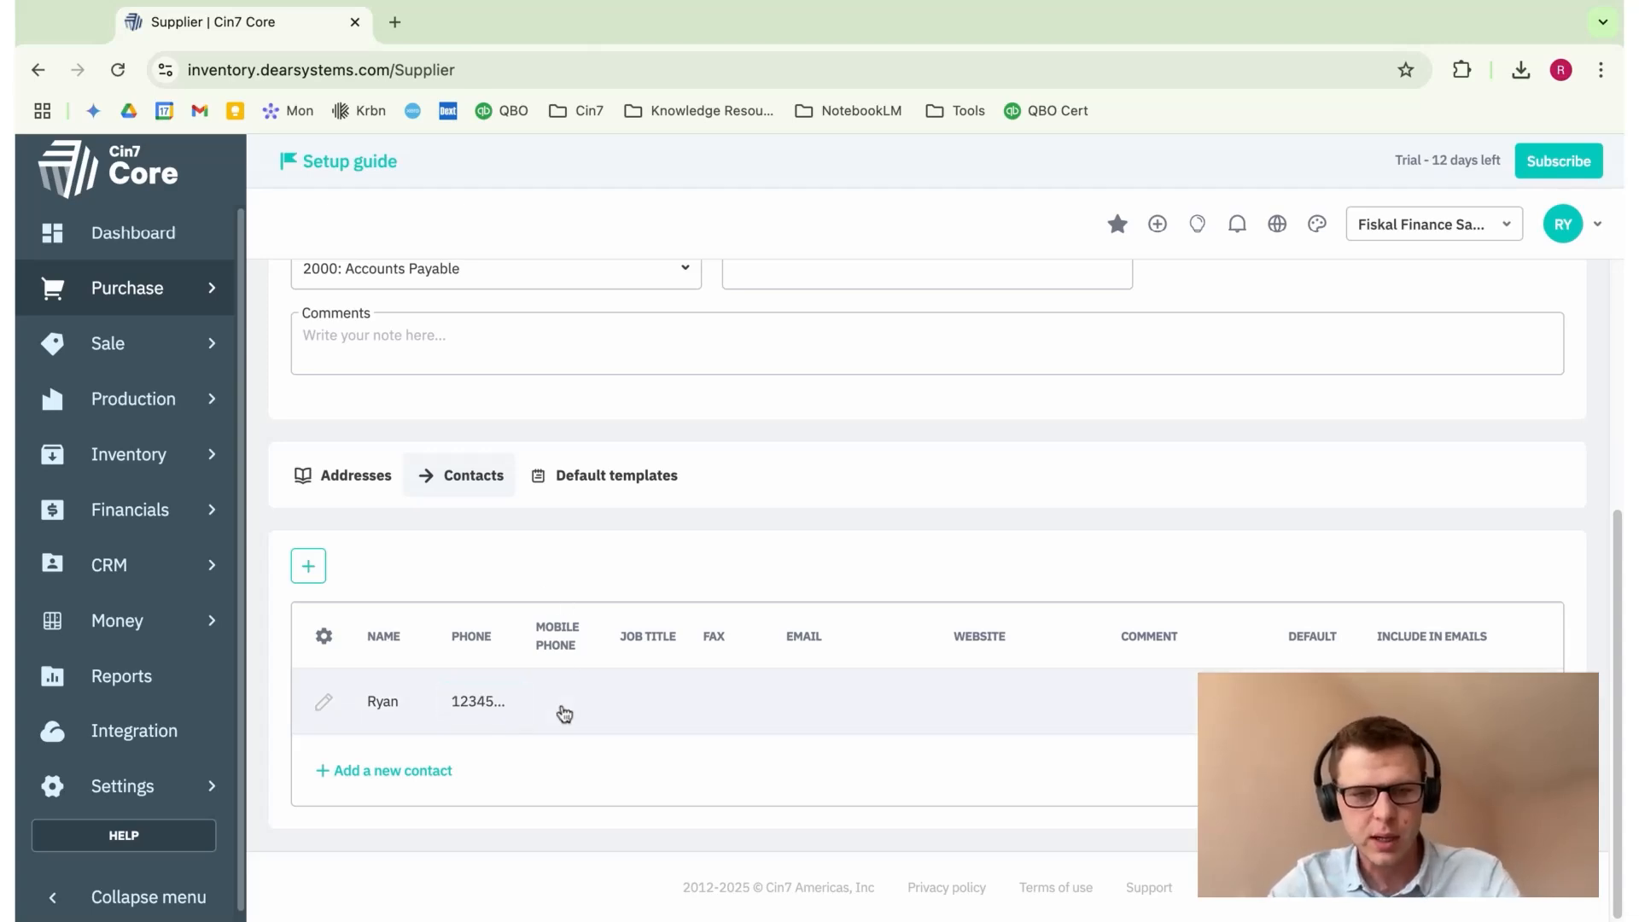
type("987654321")
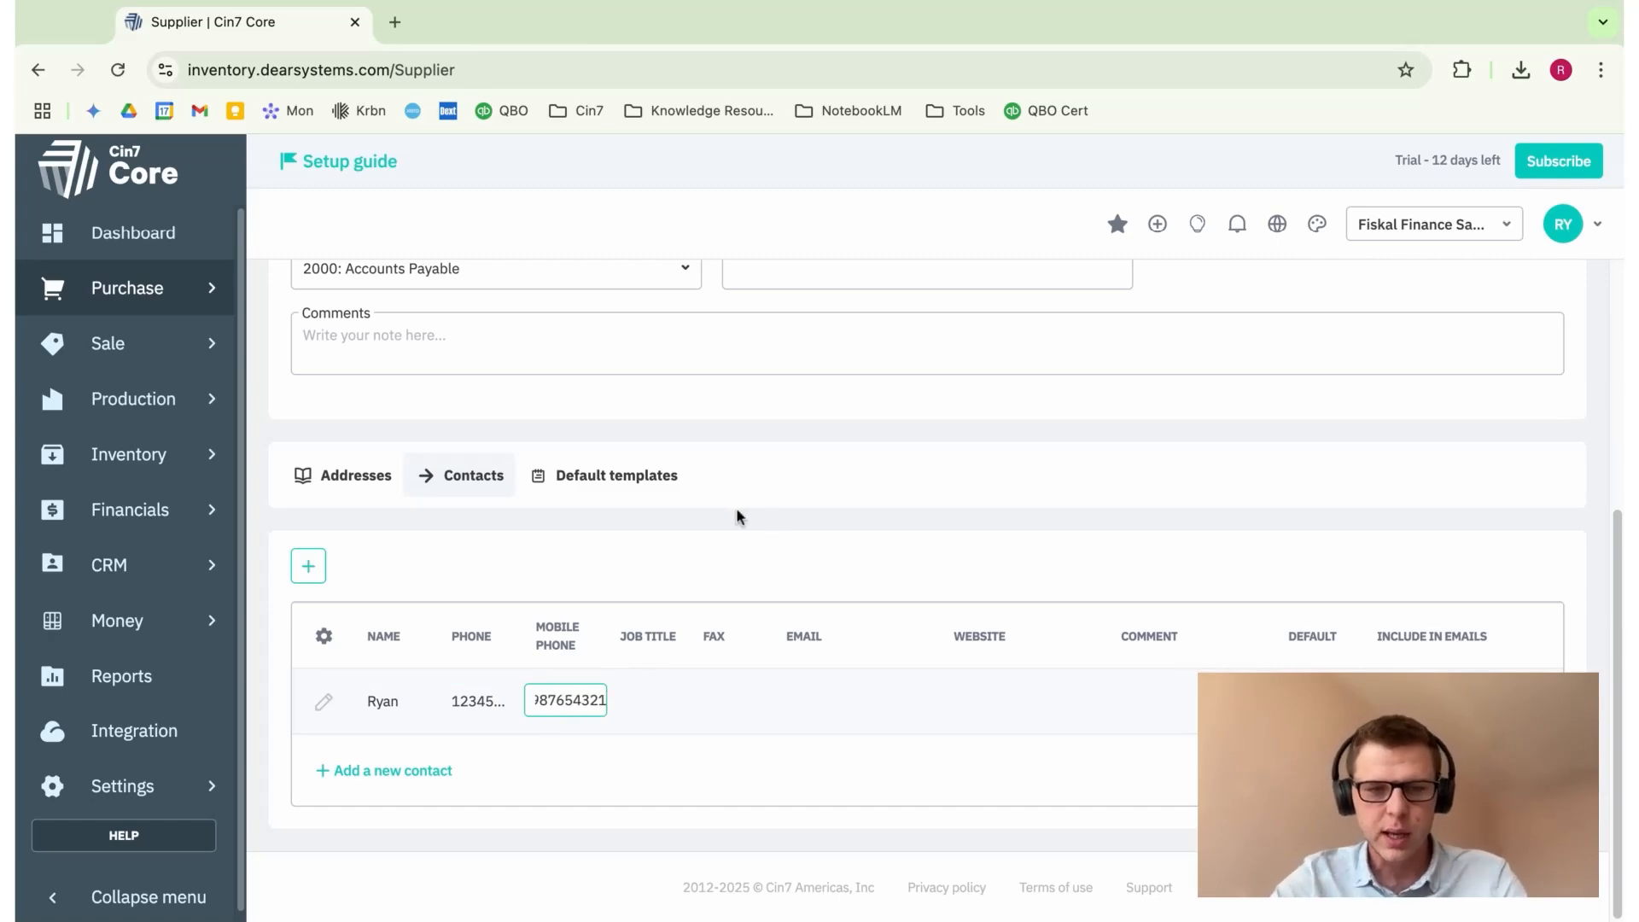
Step: Give the contact the job title Sales Manager and fill in their e-mail address
left_click(646, 705)
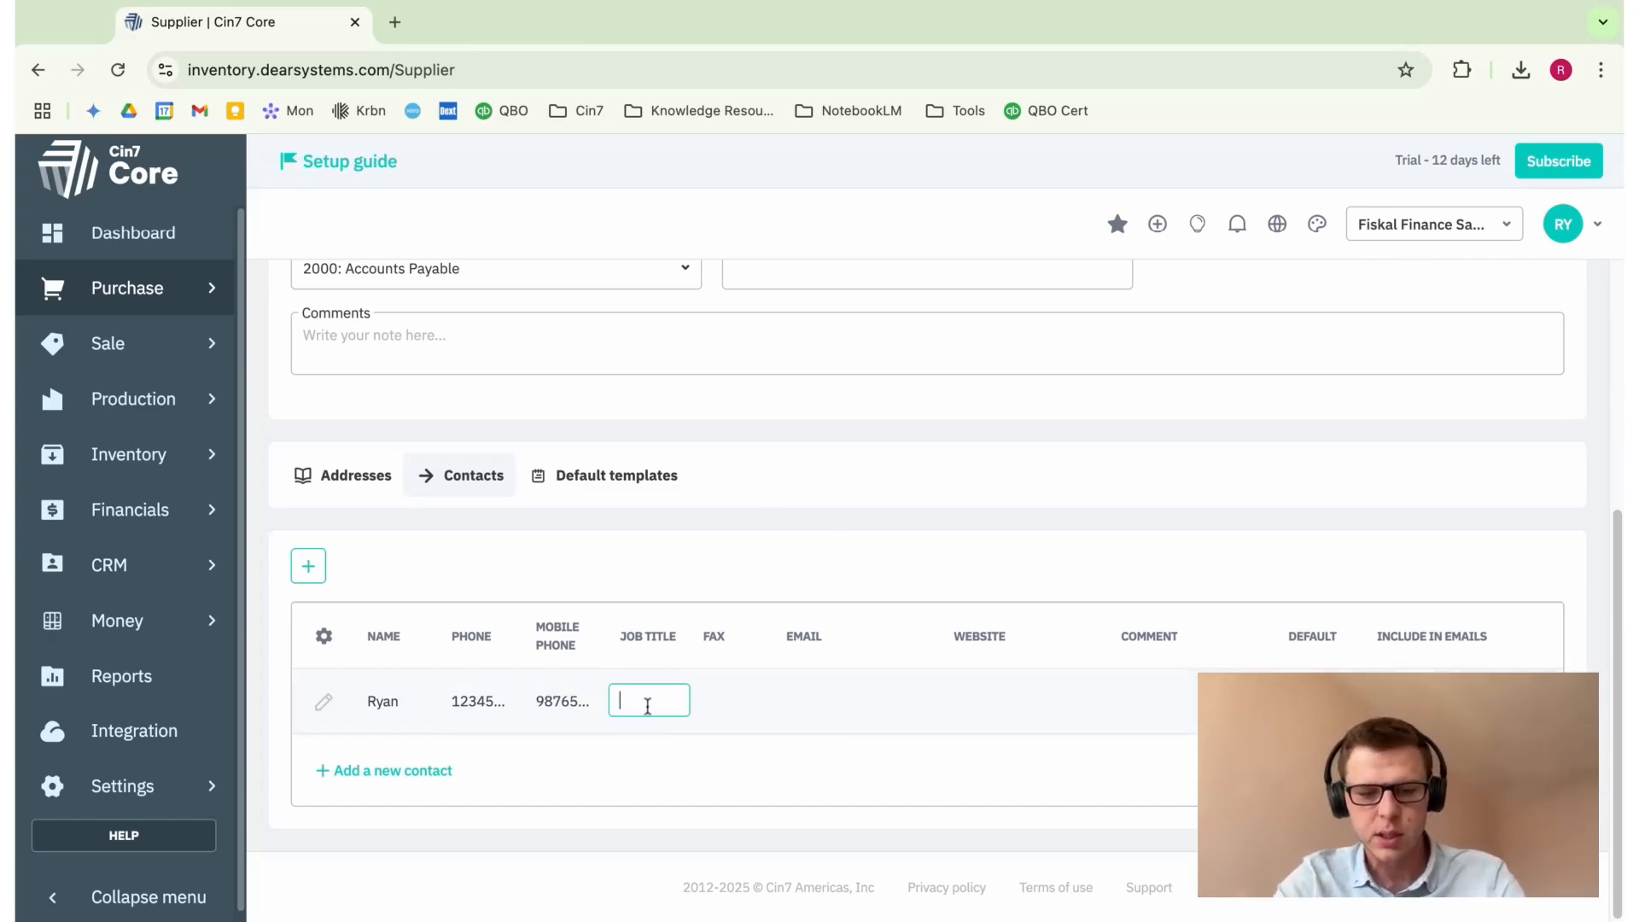
type("Operations M")
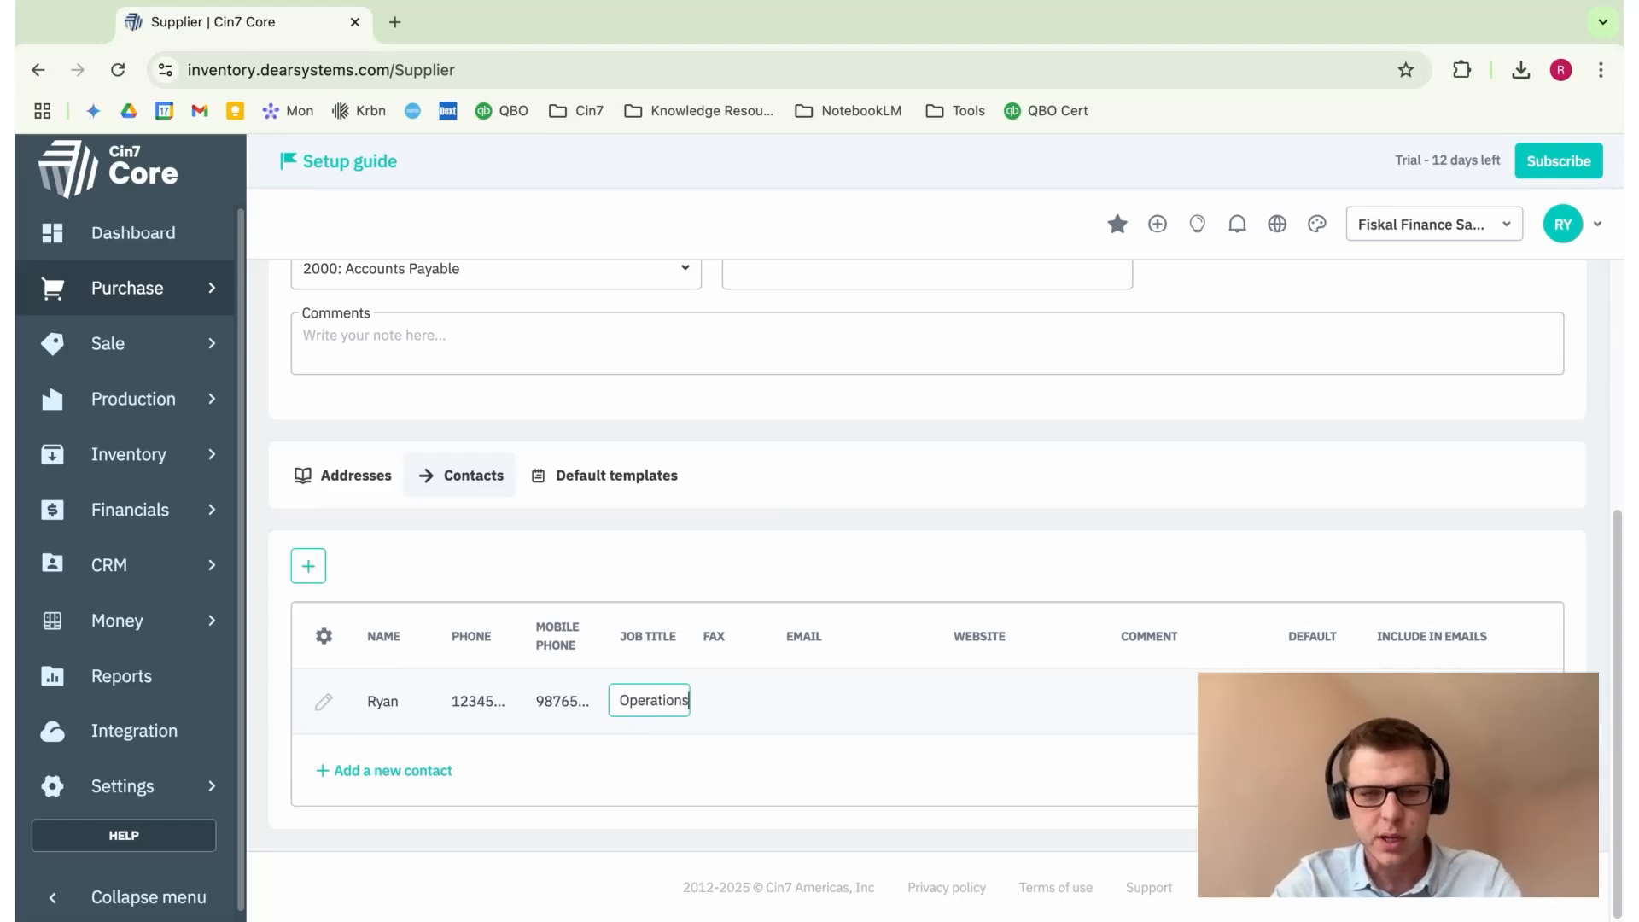
key("BackSpace")
key("BackSpace")
key("BackSpace")
key("BackSpace")
key("BackSpace")
key("BackSpace")
key("BackSpace")
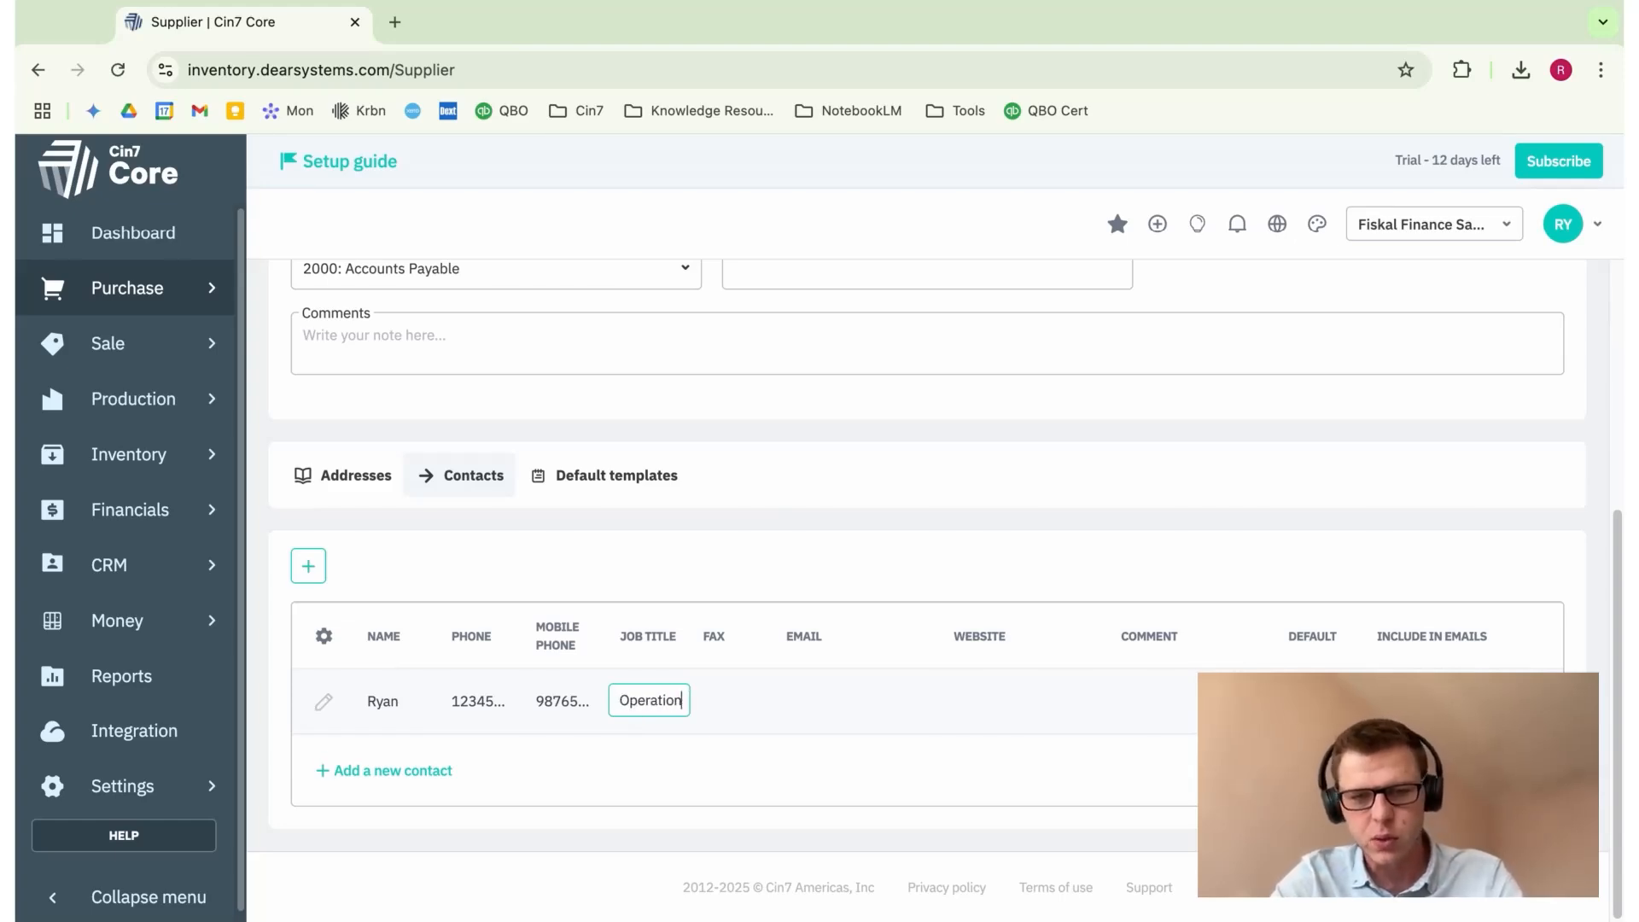
type("Sa")
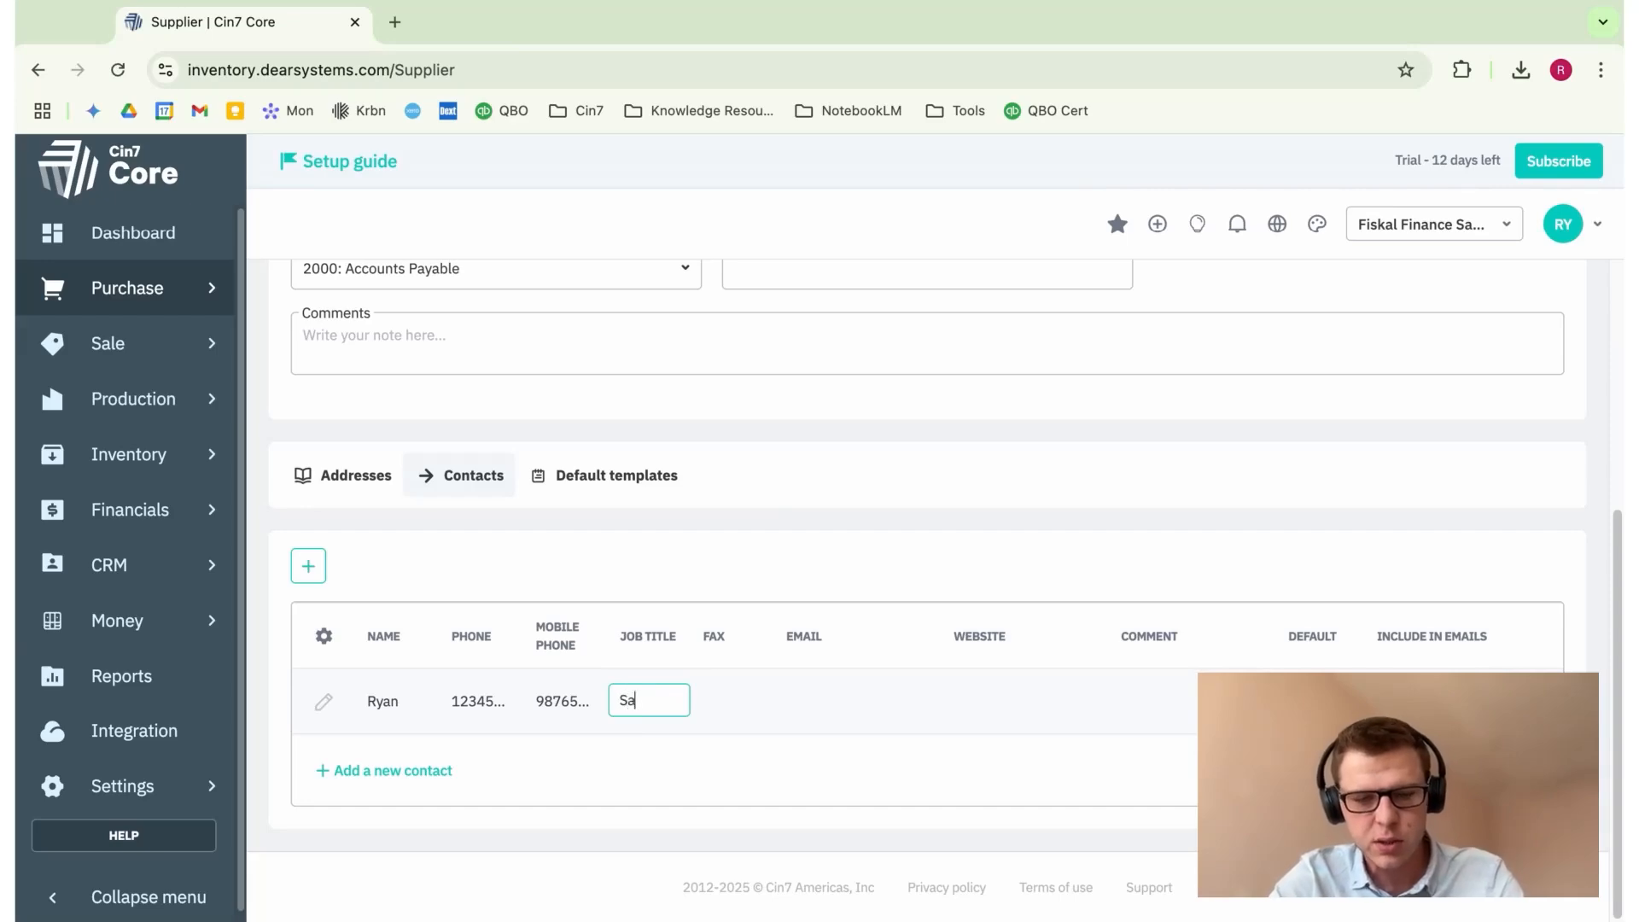
type("les Manager")
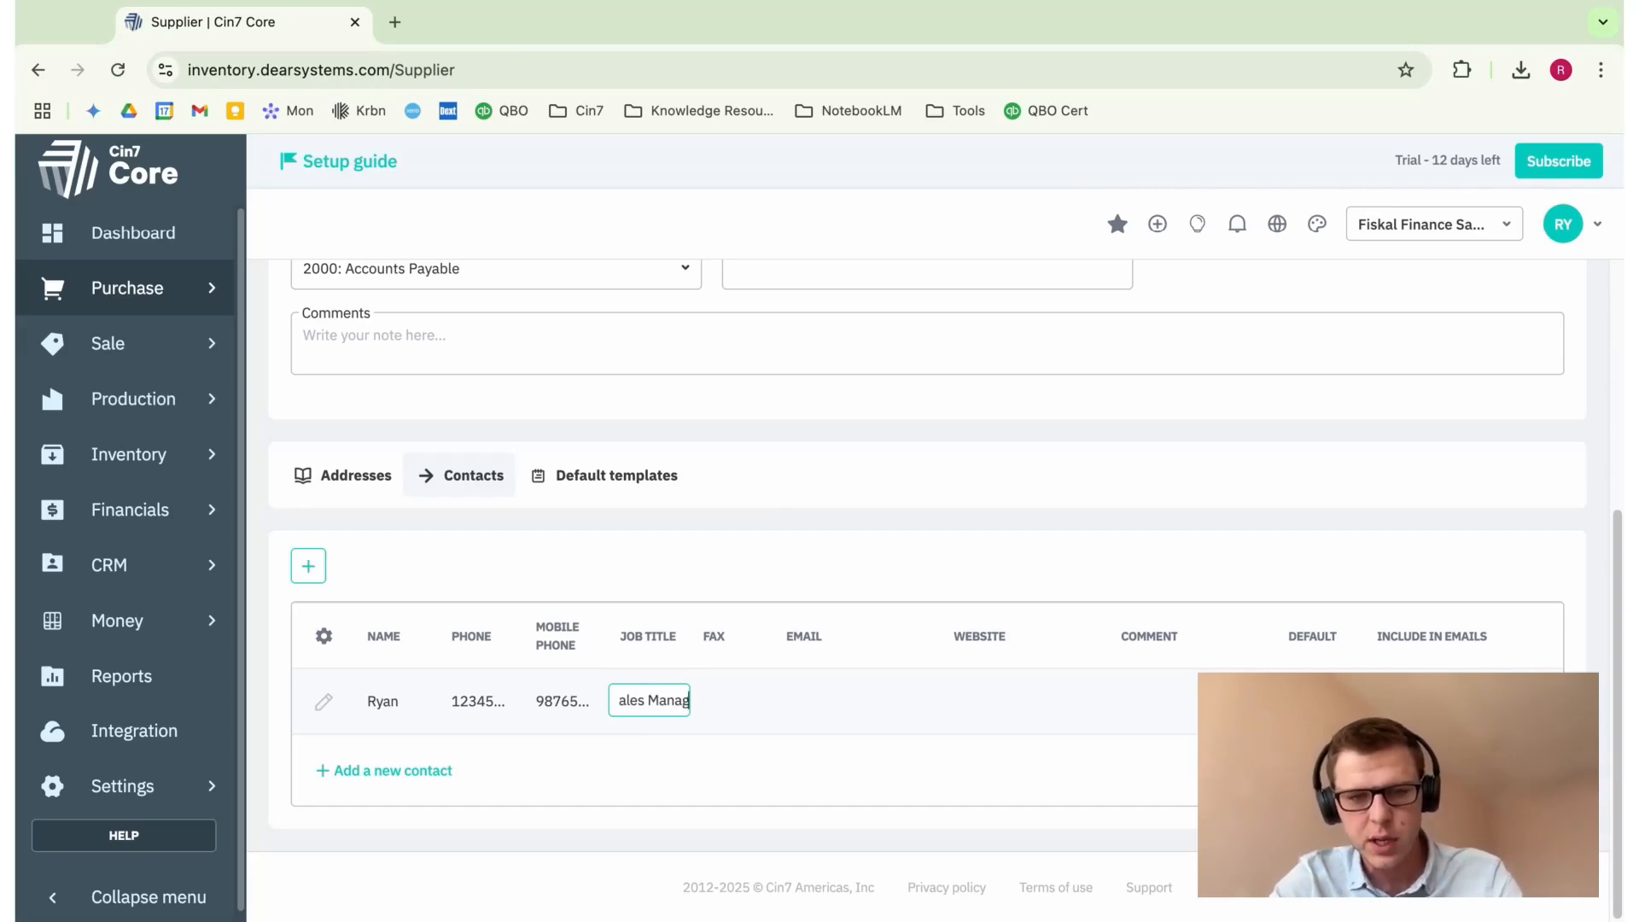
left_click(884, 704)
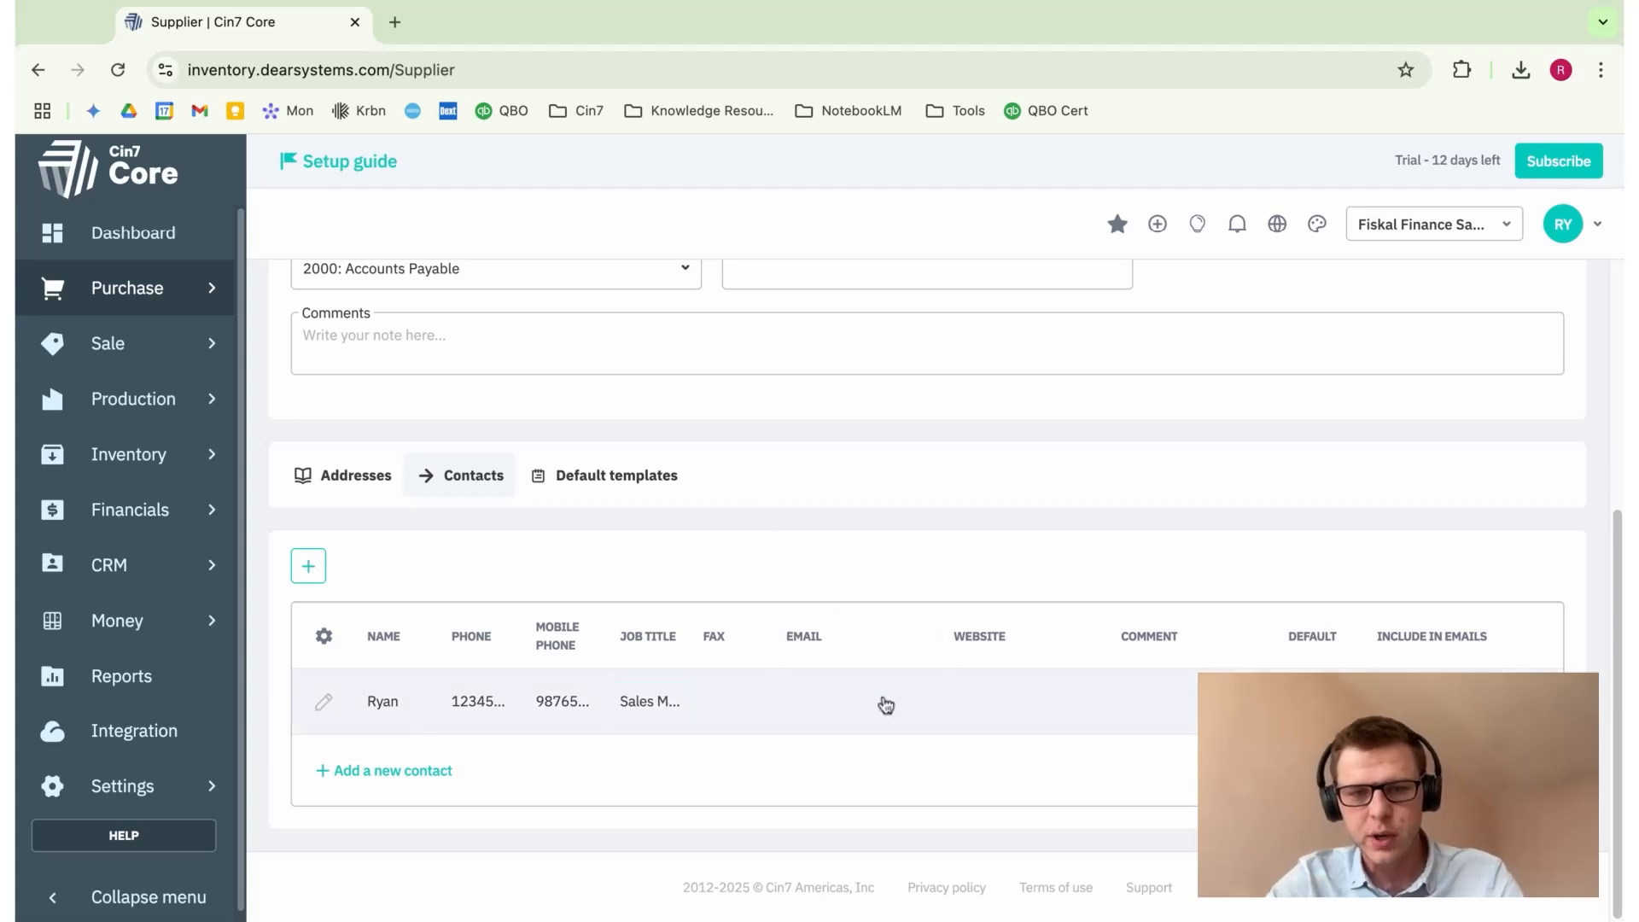
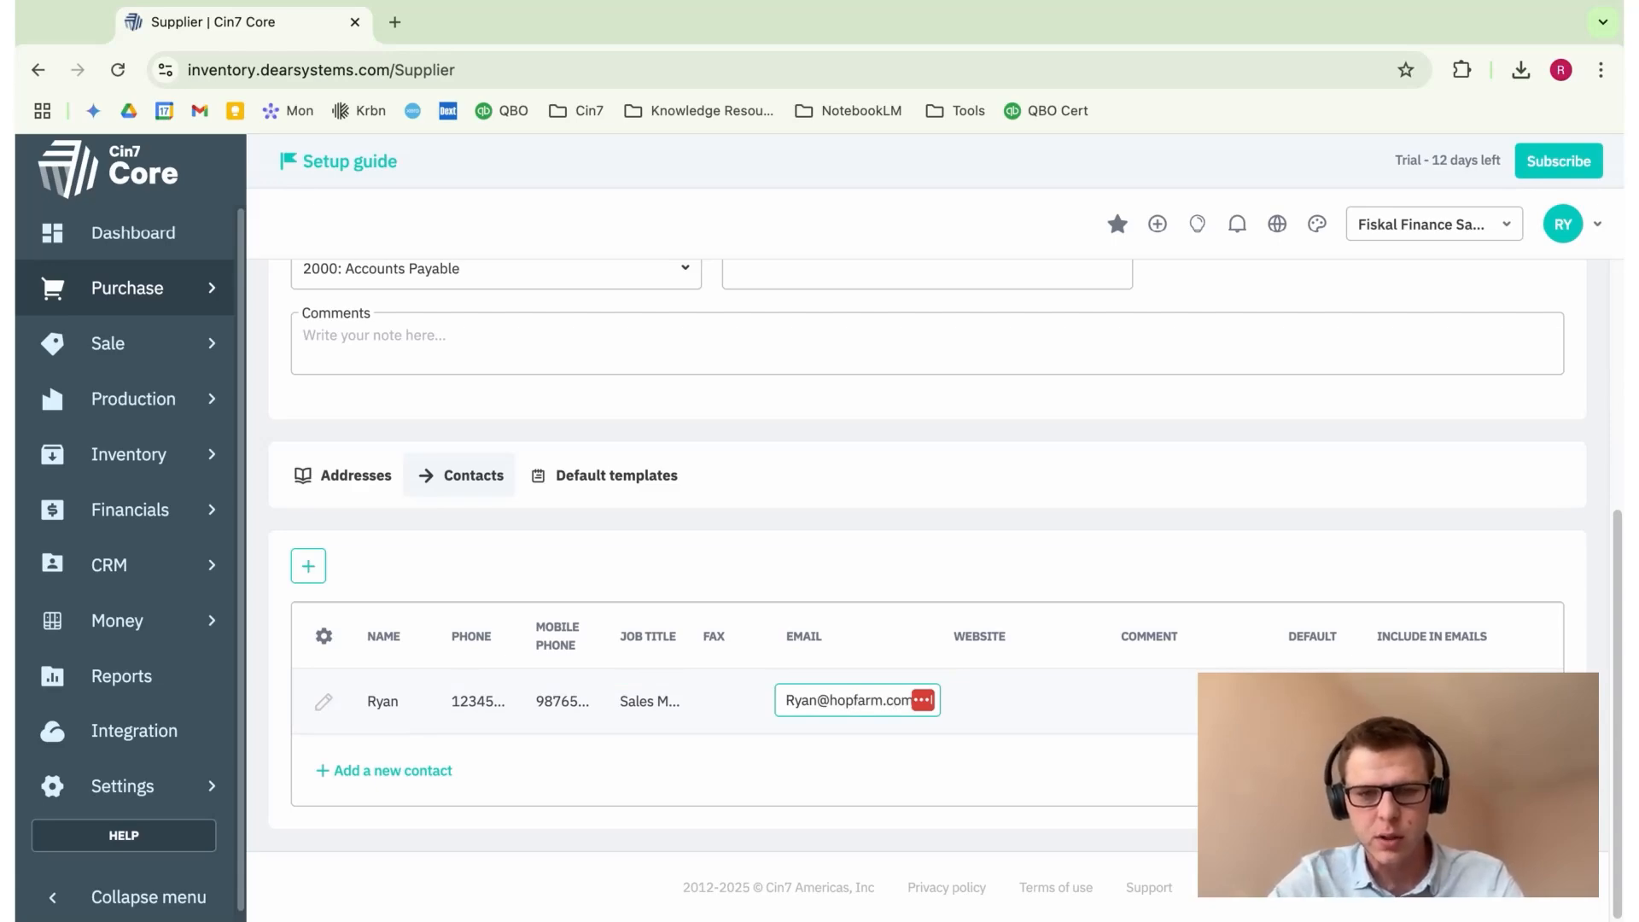
left_click(1036, 586)
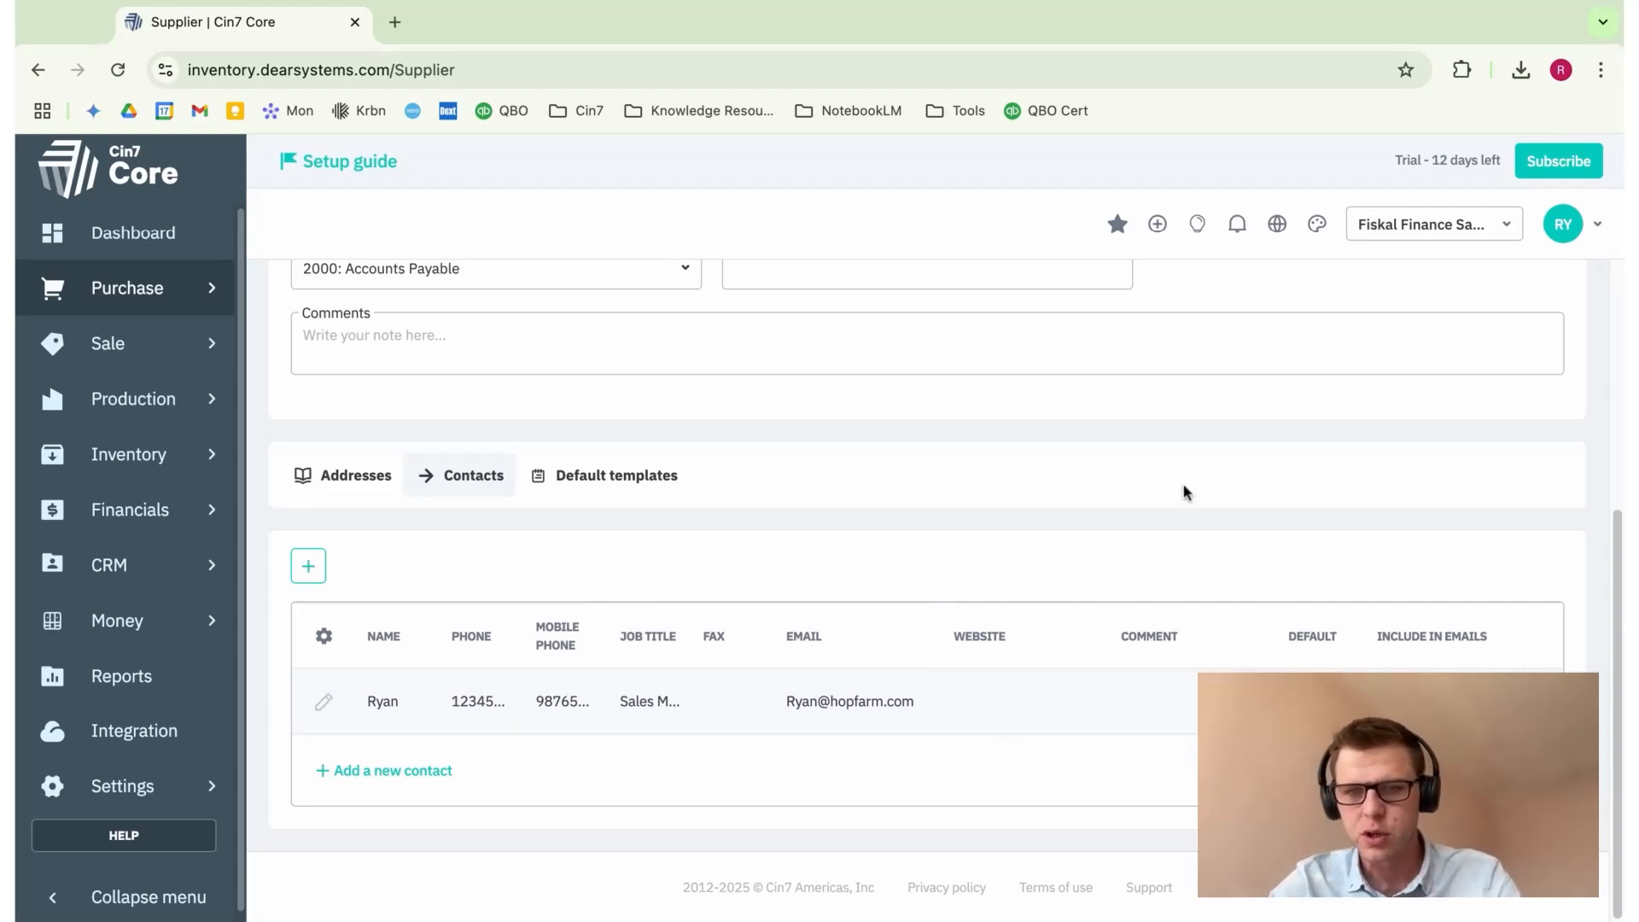
scroll(1267, 478, "up", 5)
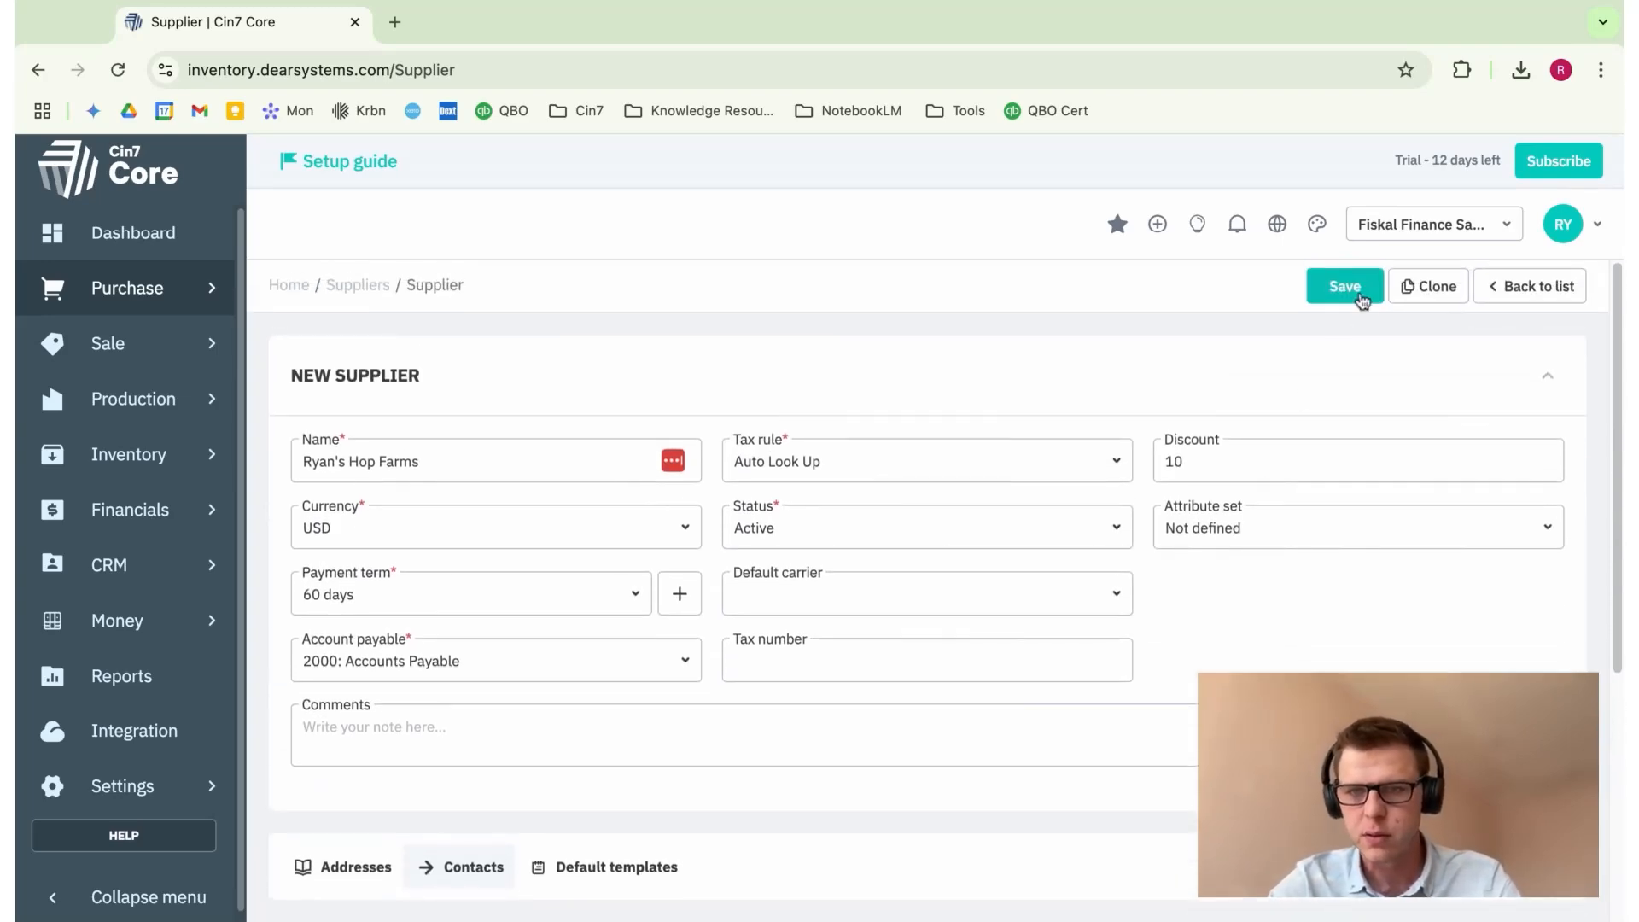
Step: Save Ryan's Hop Farms, then check the duplicate Ryan's Hop Farm record and return to the list
left_click(1347, 288)
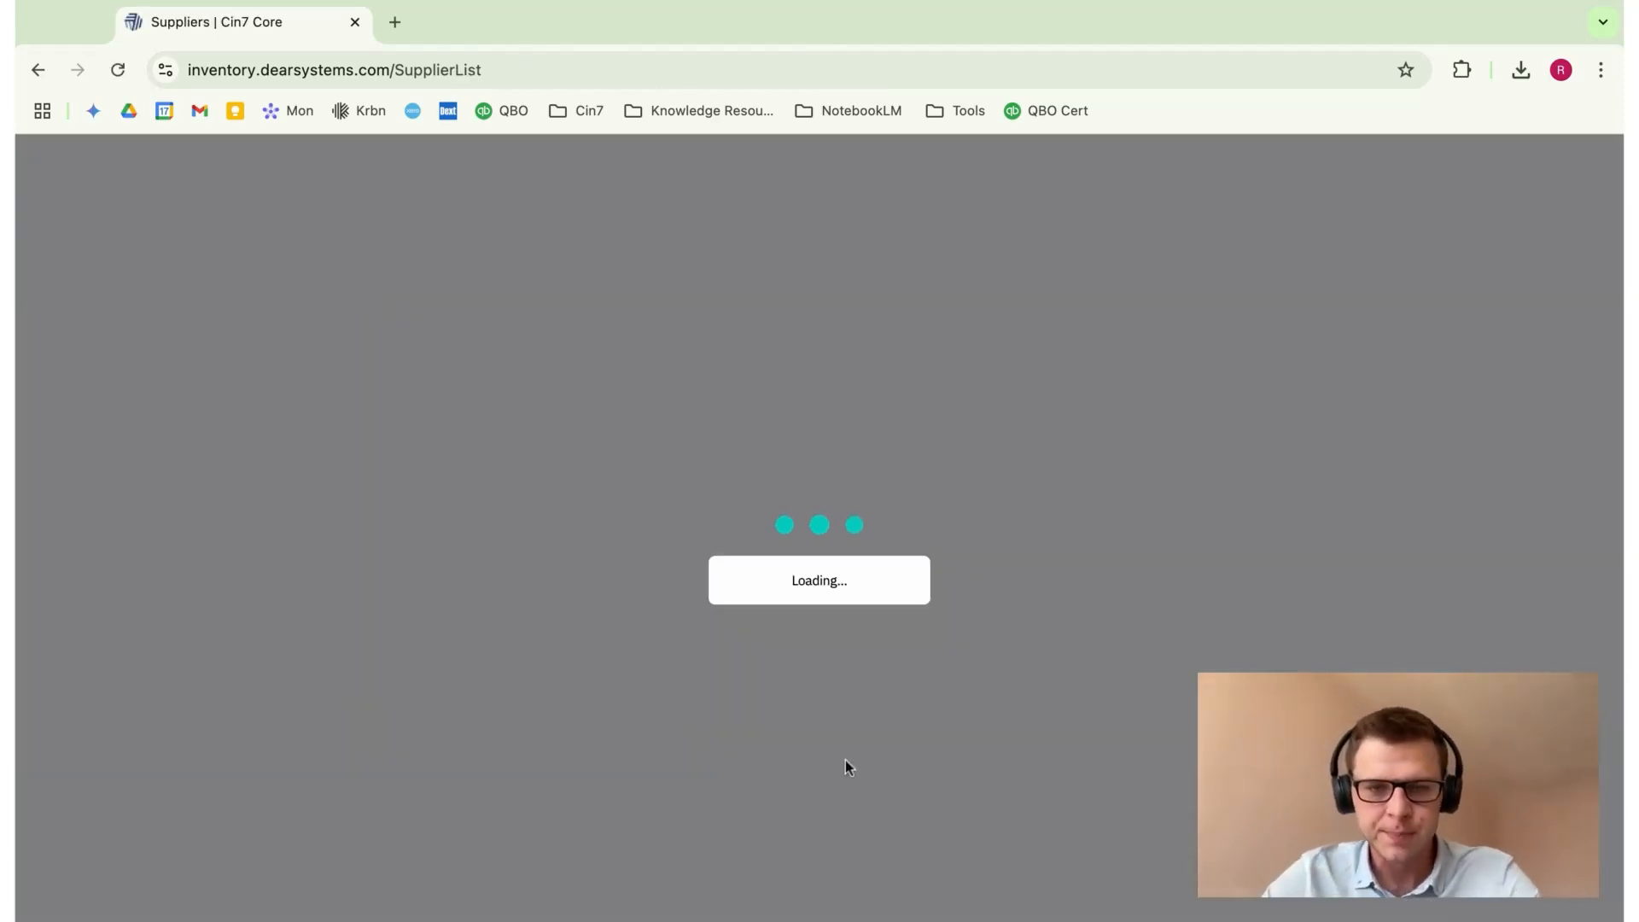
scroll(894, 714, "down", 5)
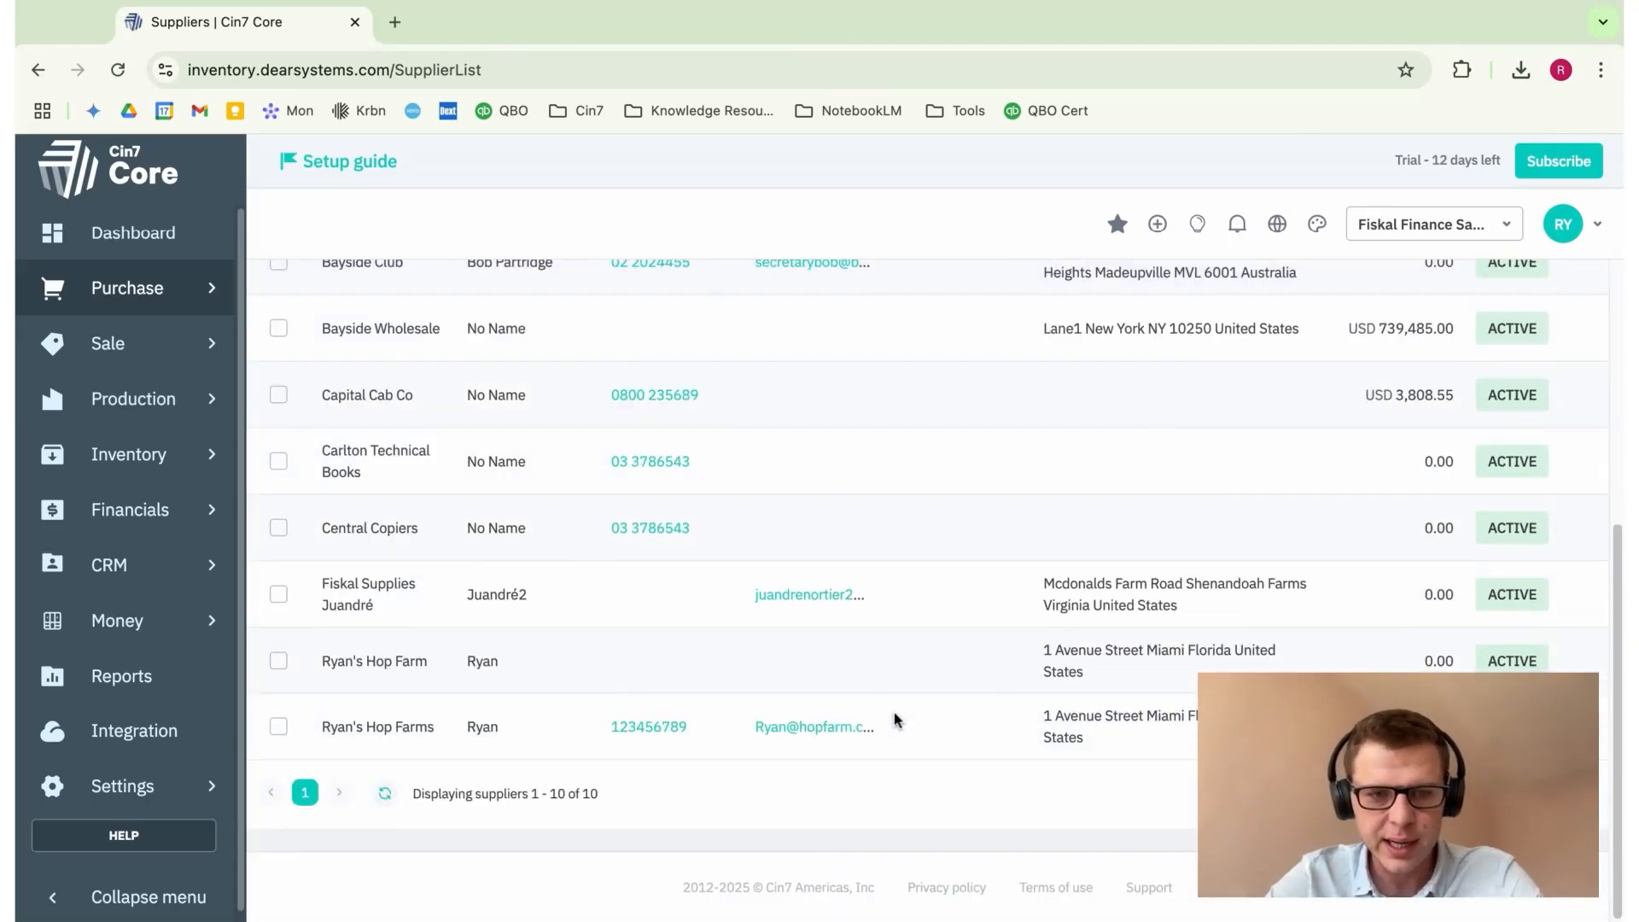
left_click(384, 677)
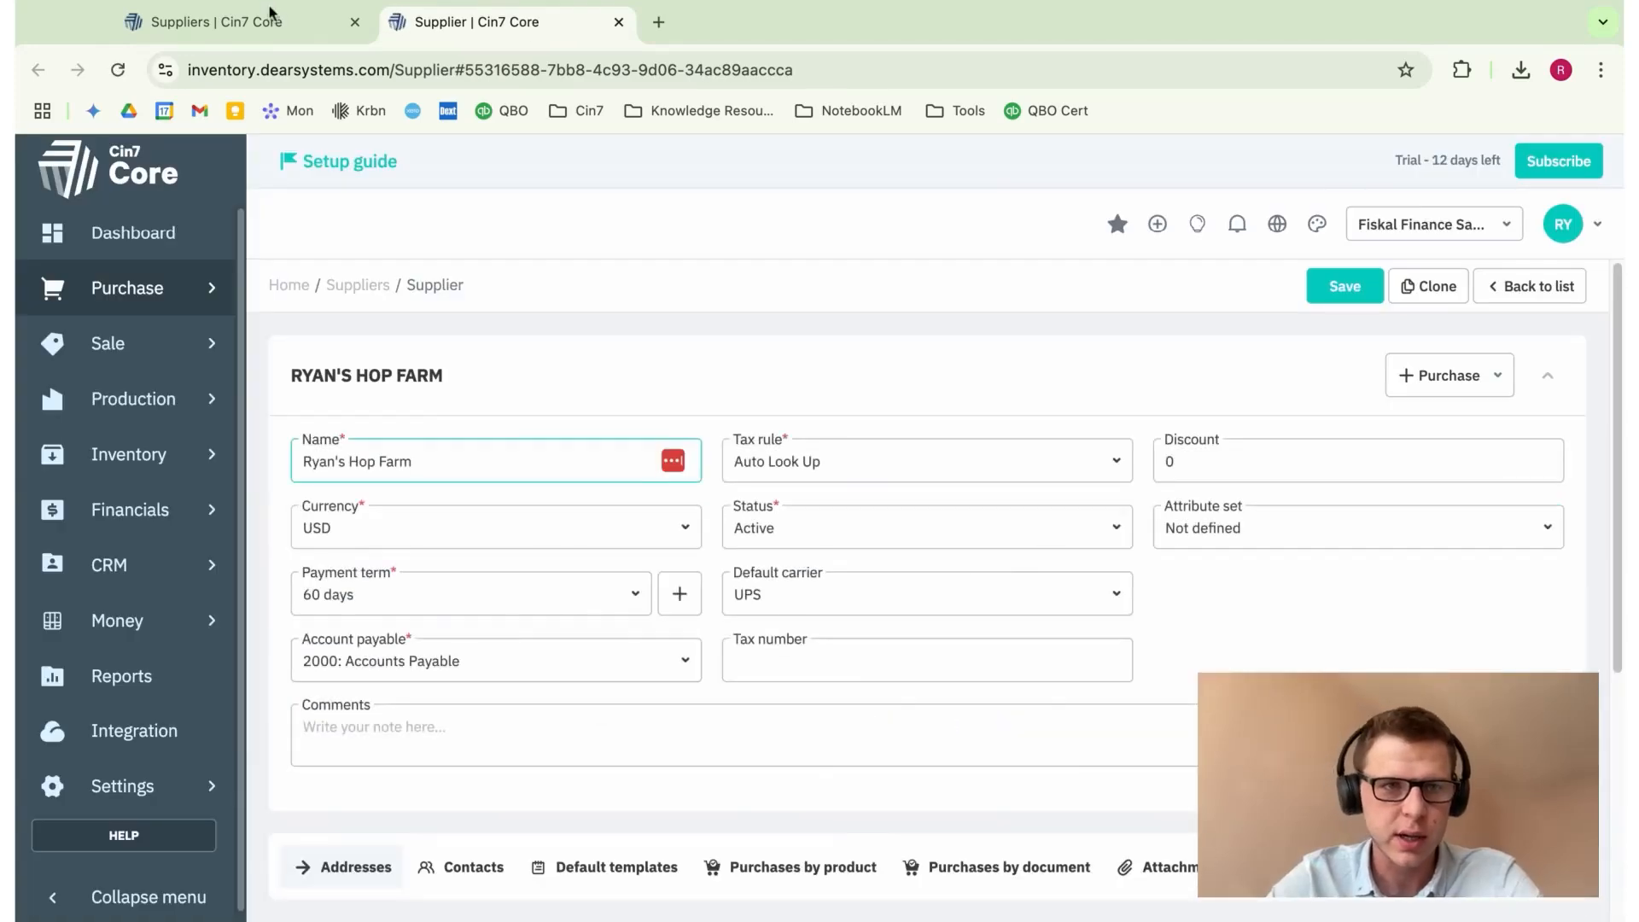
left_click(268, 17)
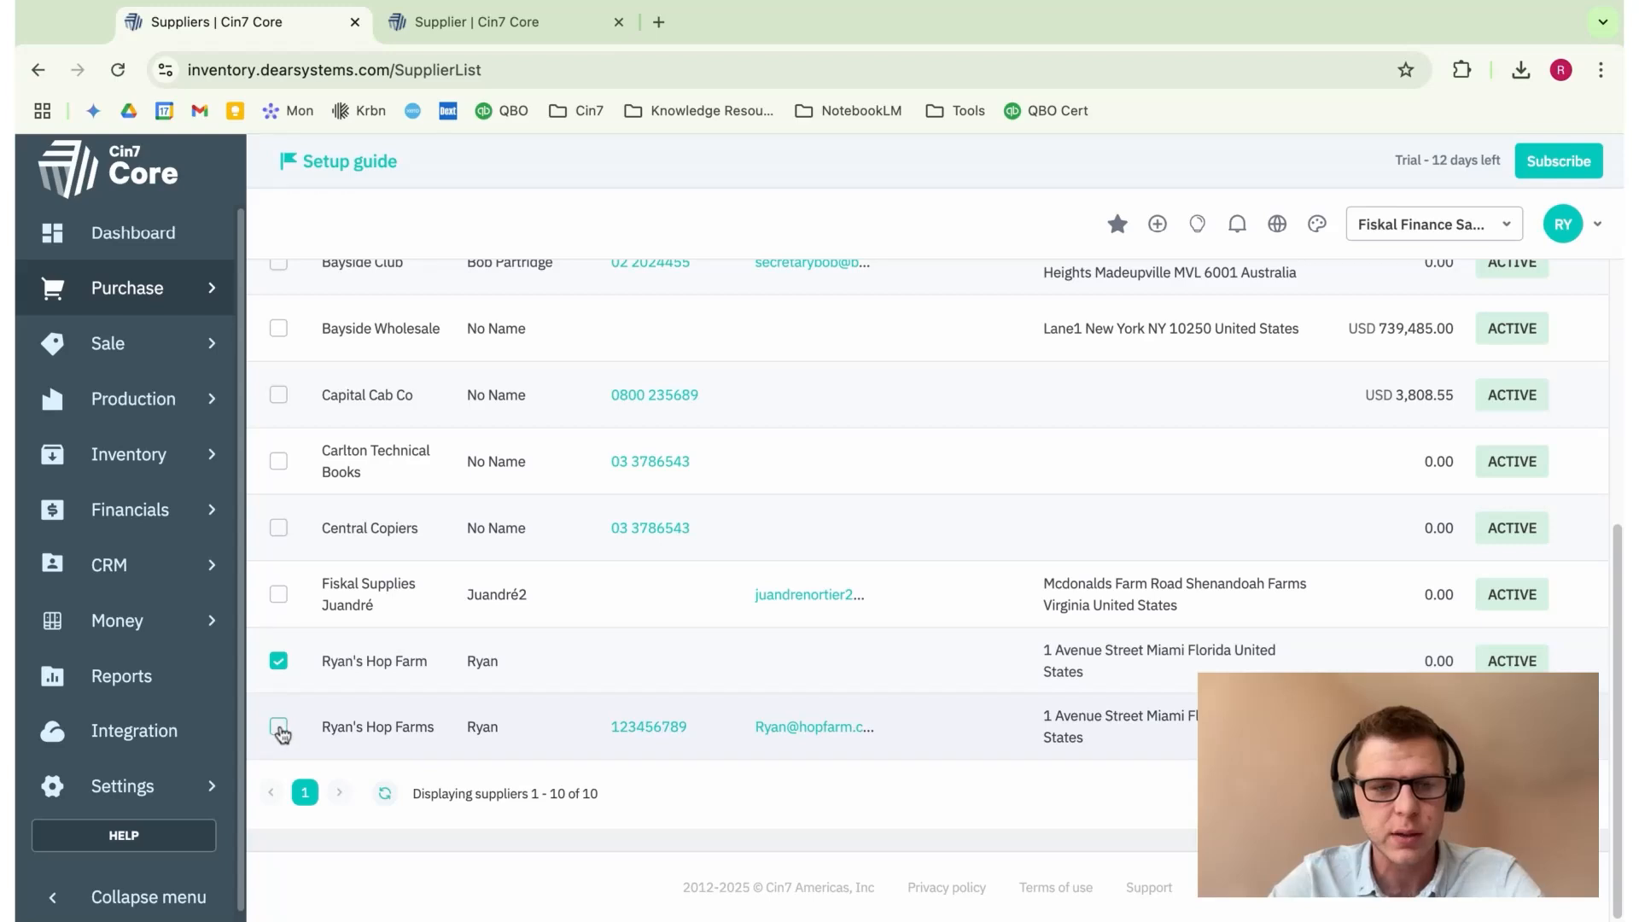
Step: Merge Ryan's Hop Farm into Ryan's Hop Farms as primary, leaving 9 suppliers
left_click(278, 726)
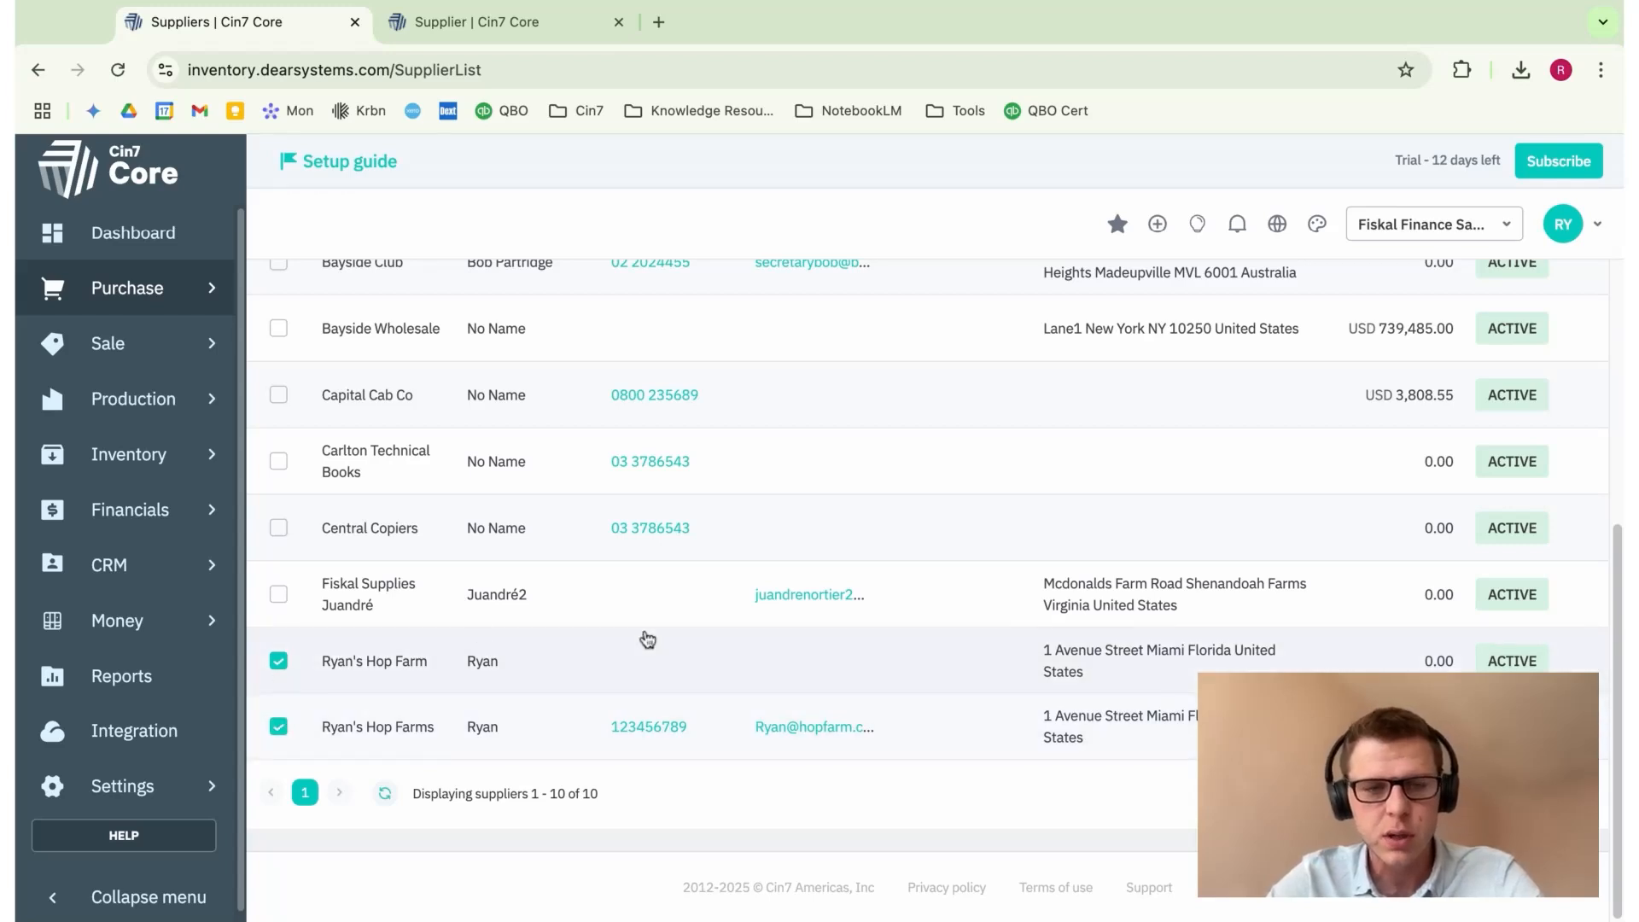
scroll(1204, 384, "up", 5)
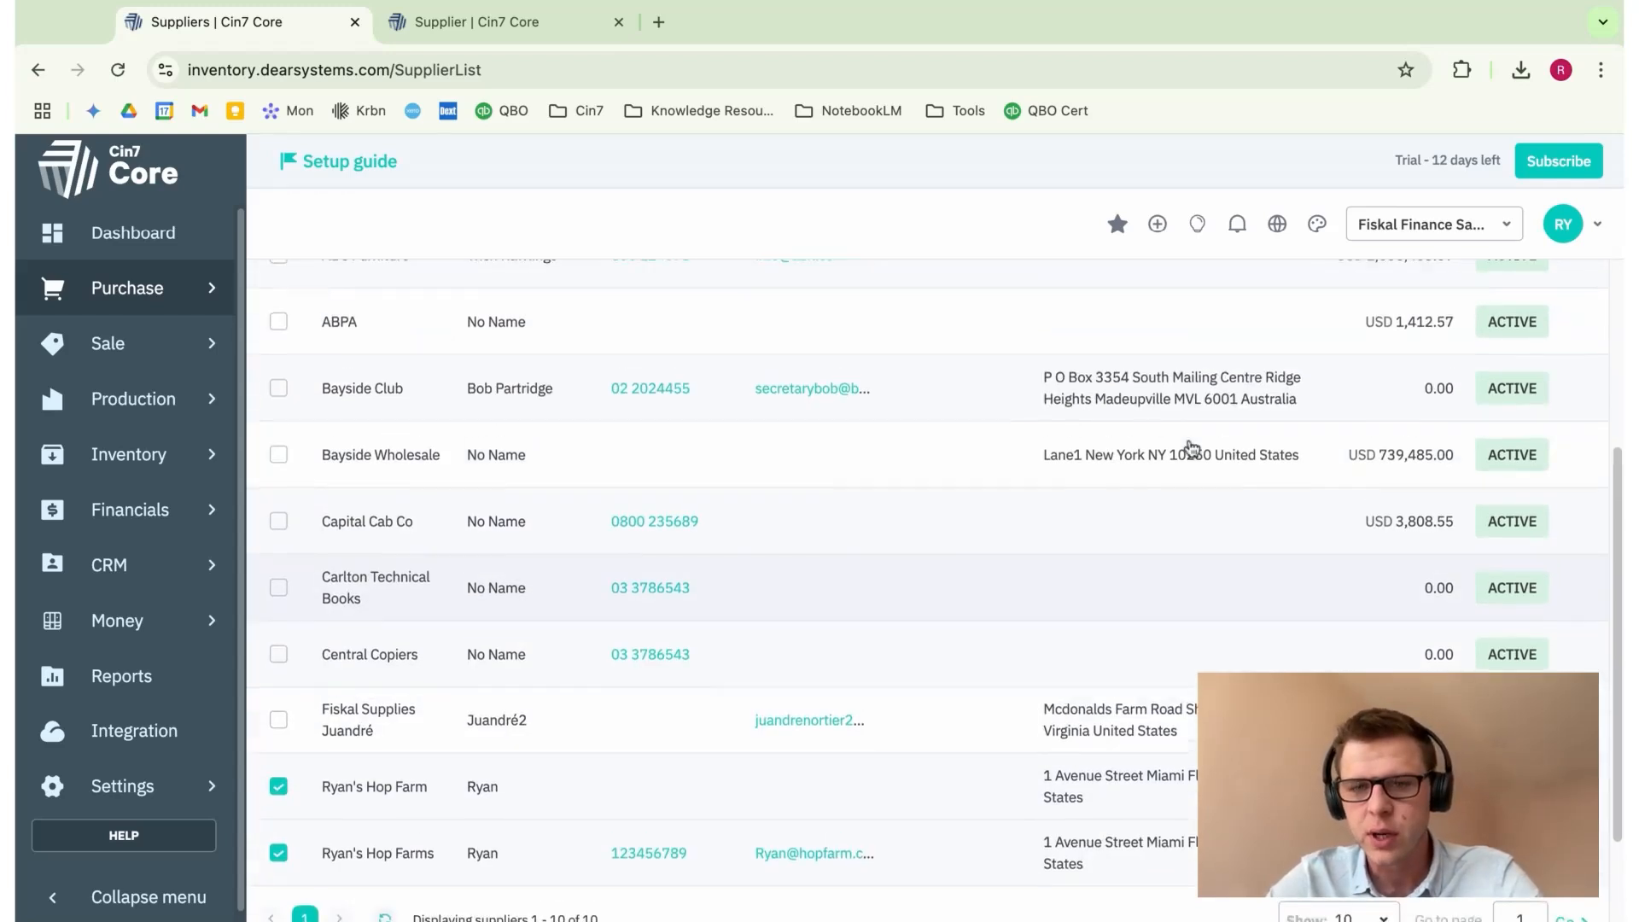
scroll(939, 640, "down", 3)
scroll(476, 728, "down", 2)
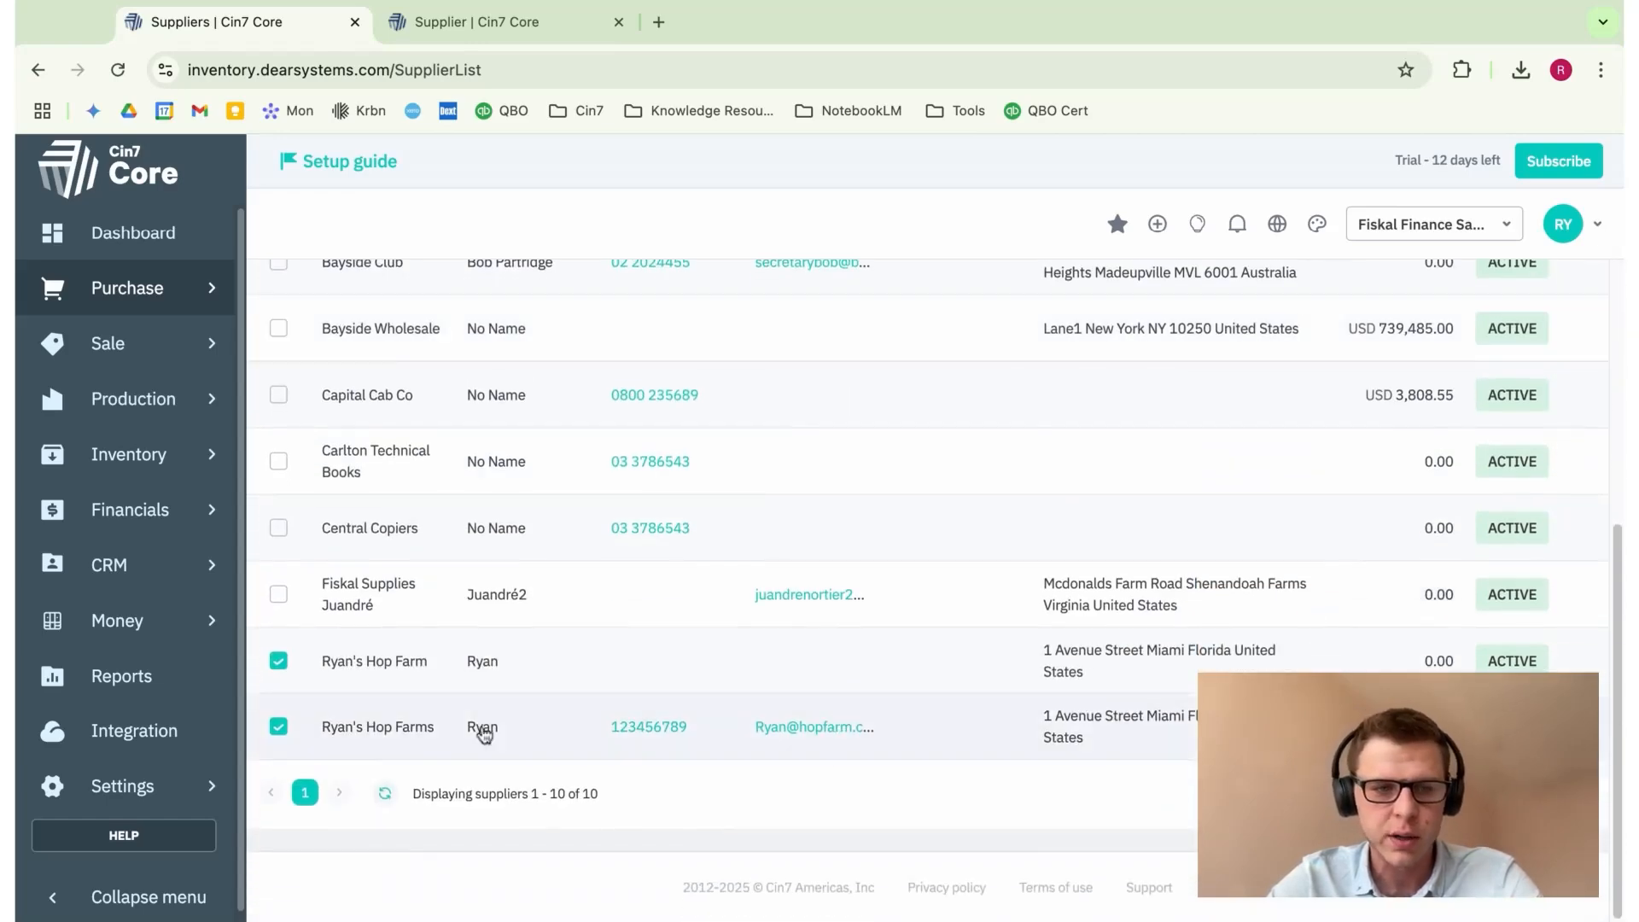
scroll(842, 530, "up", 5)
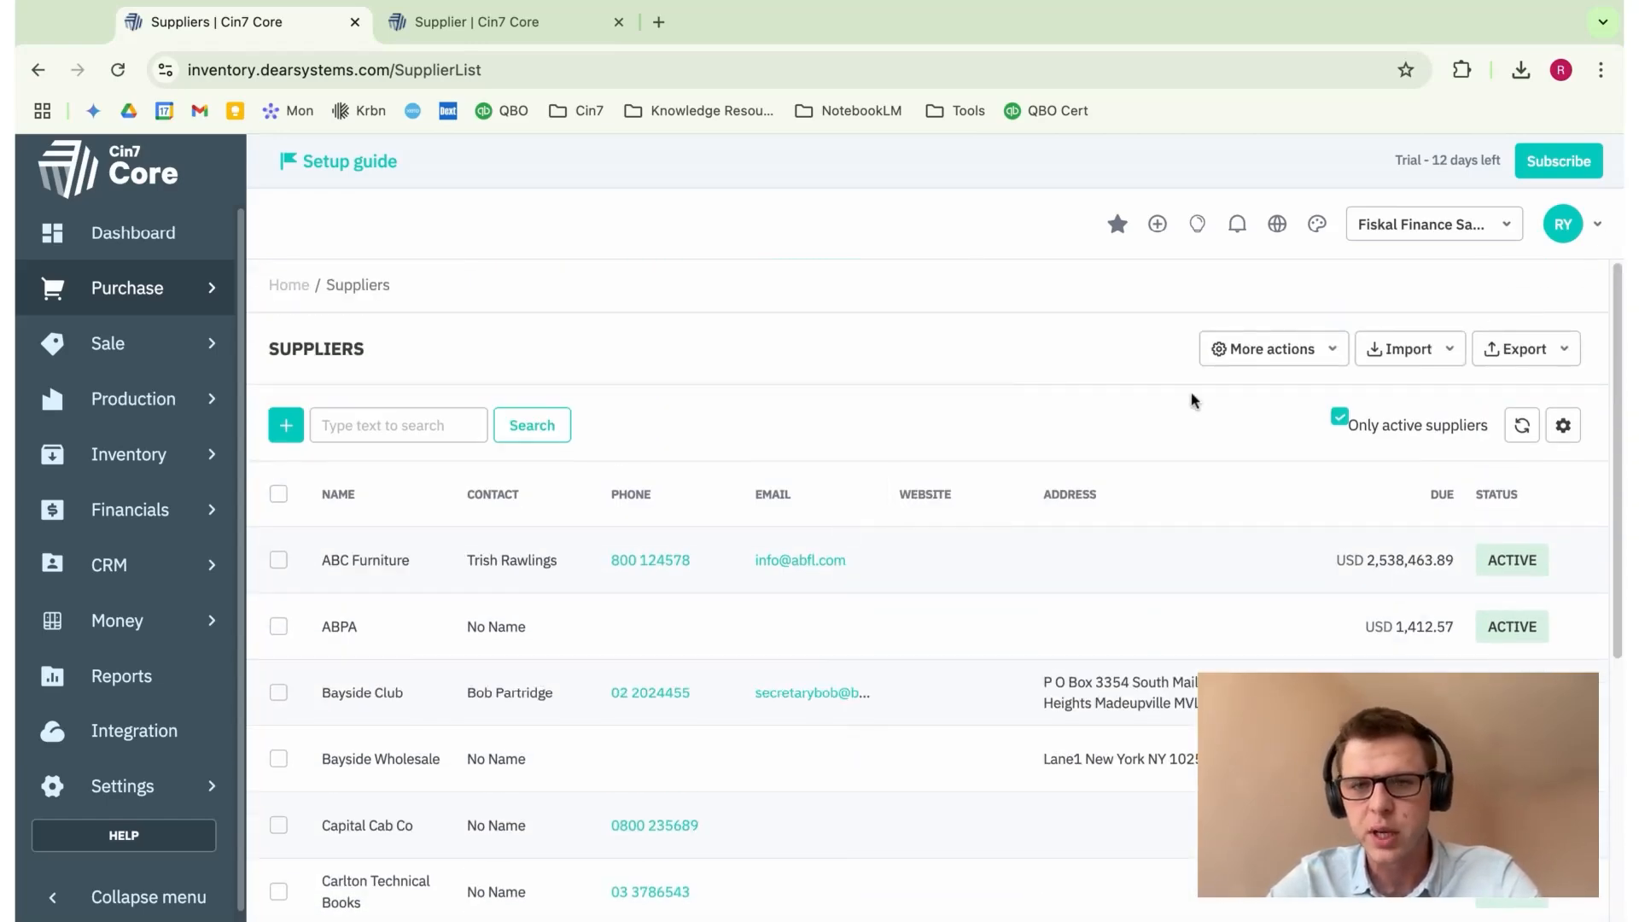
left_click(1320, 353)
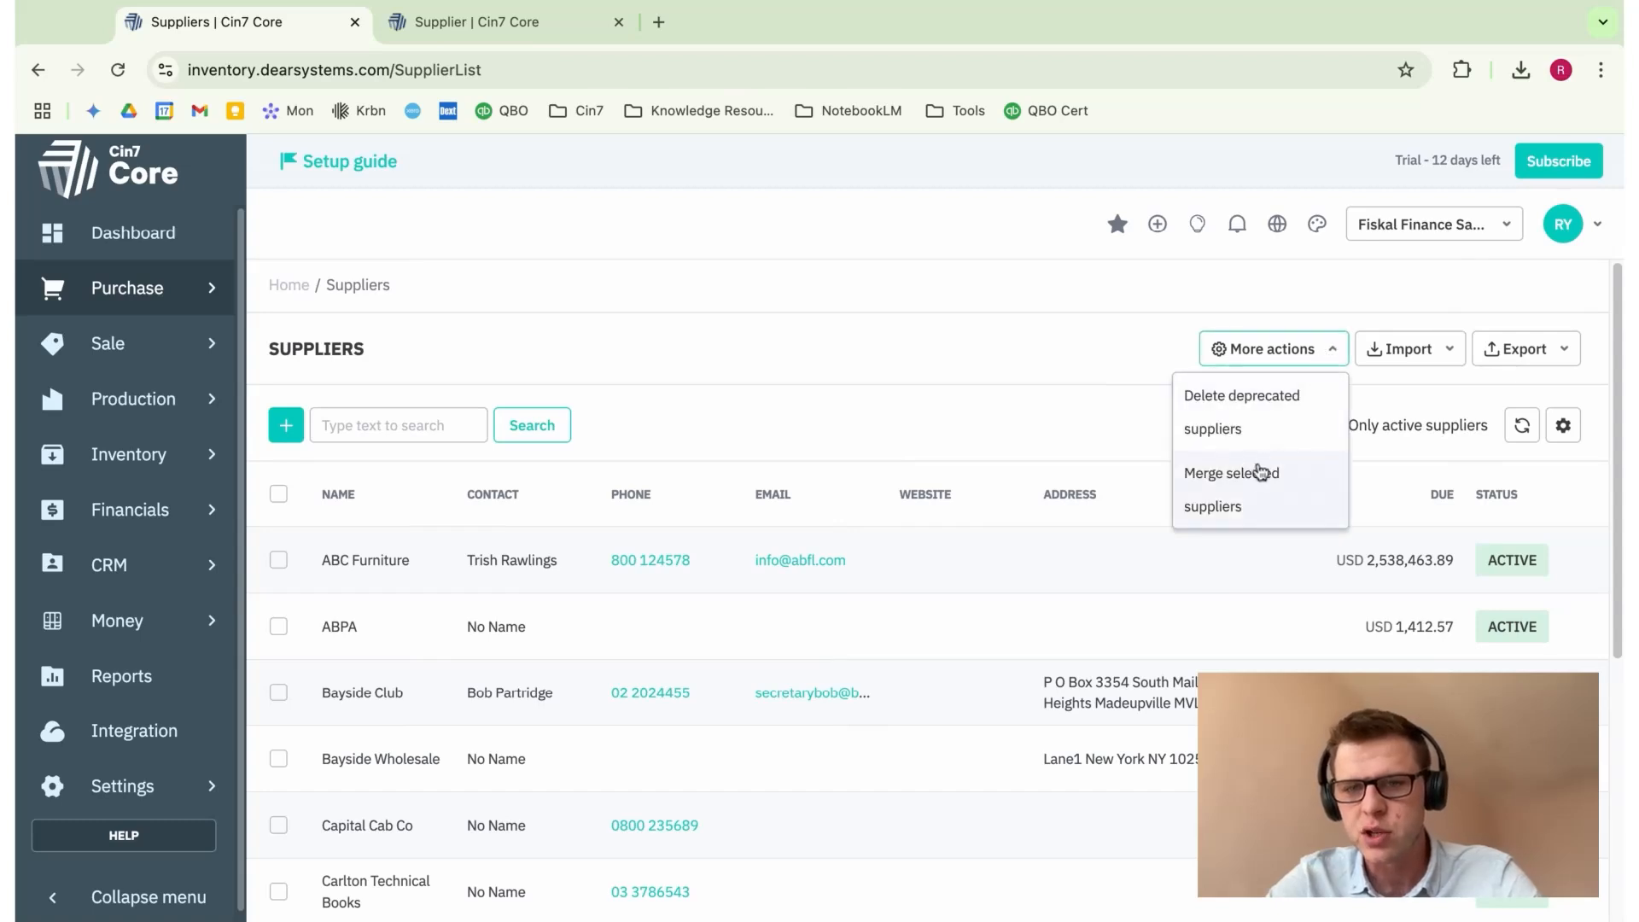
left_click(1267, 501)
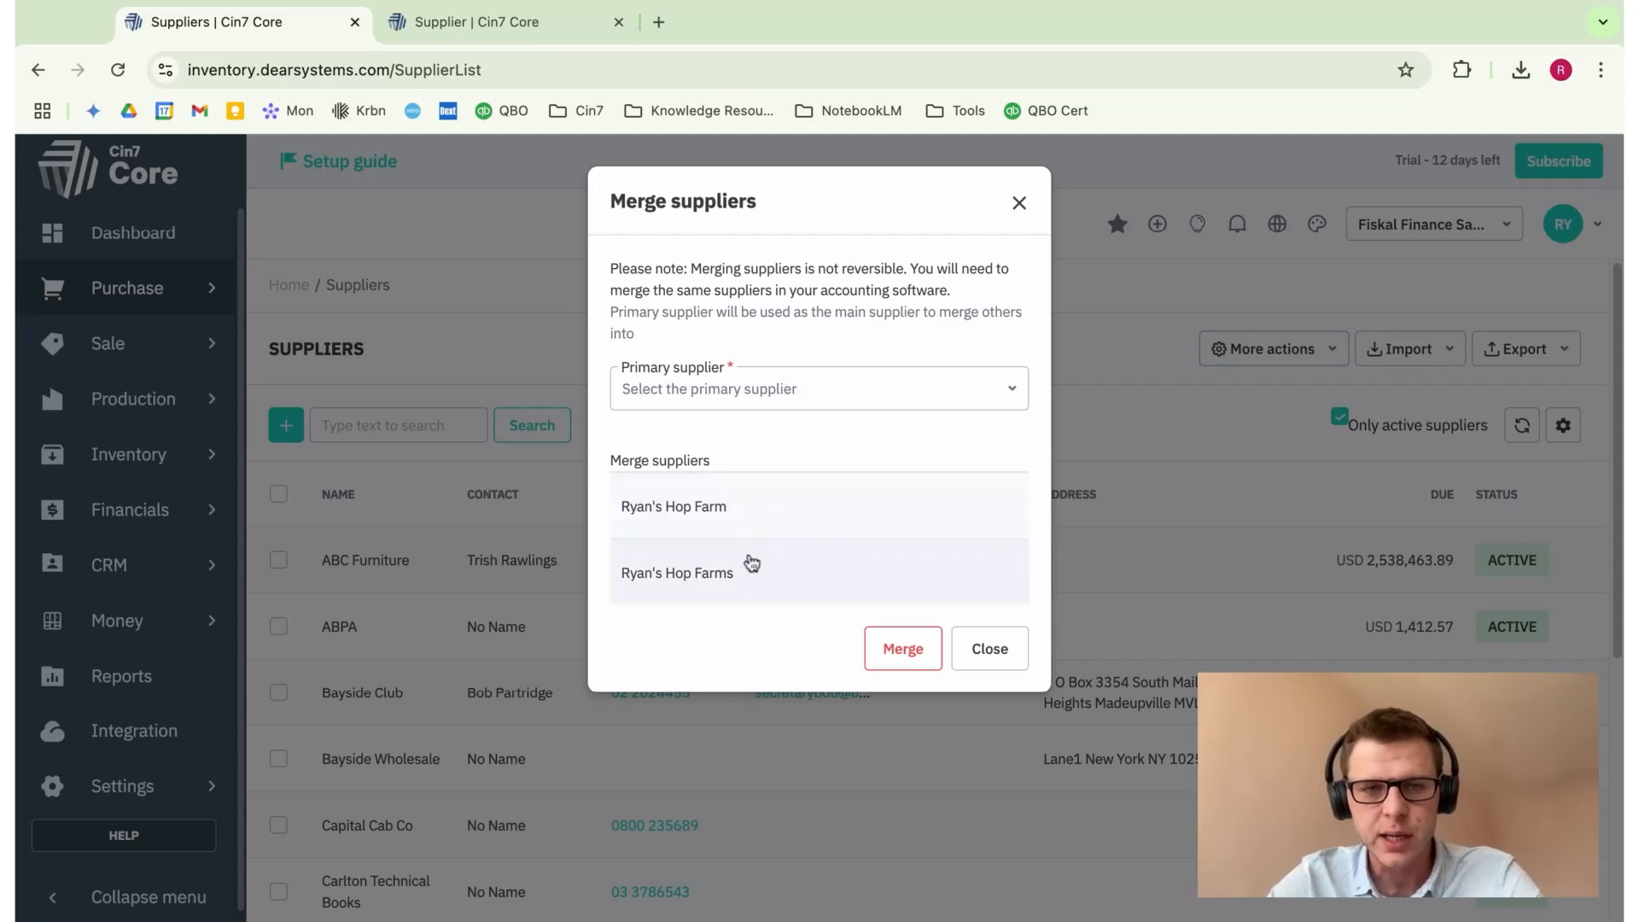
left_click(713, 578)
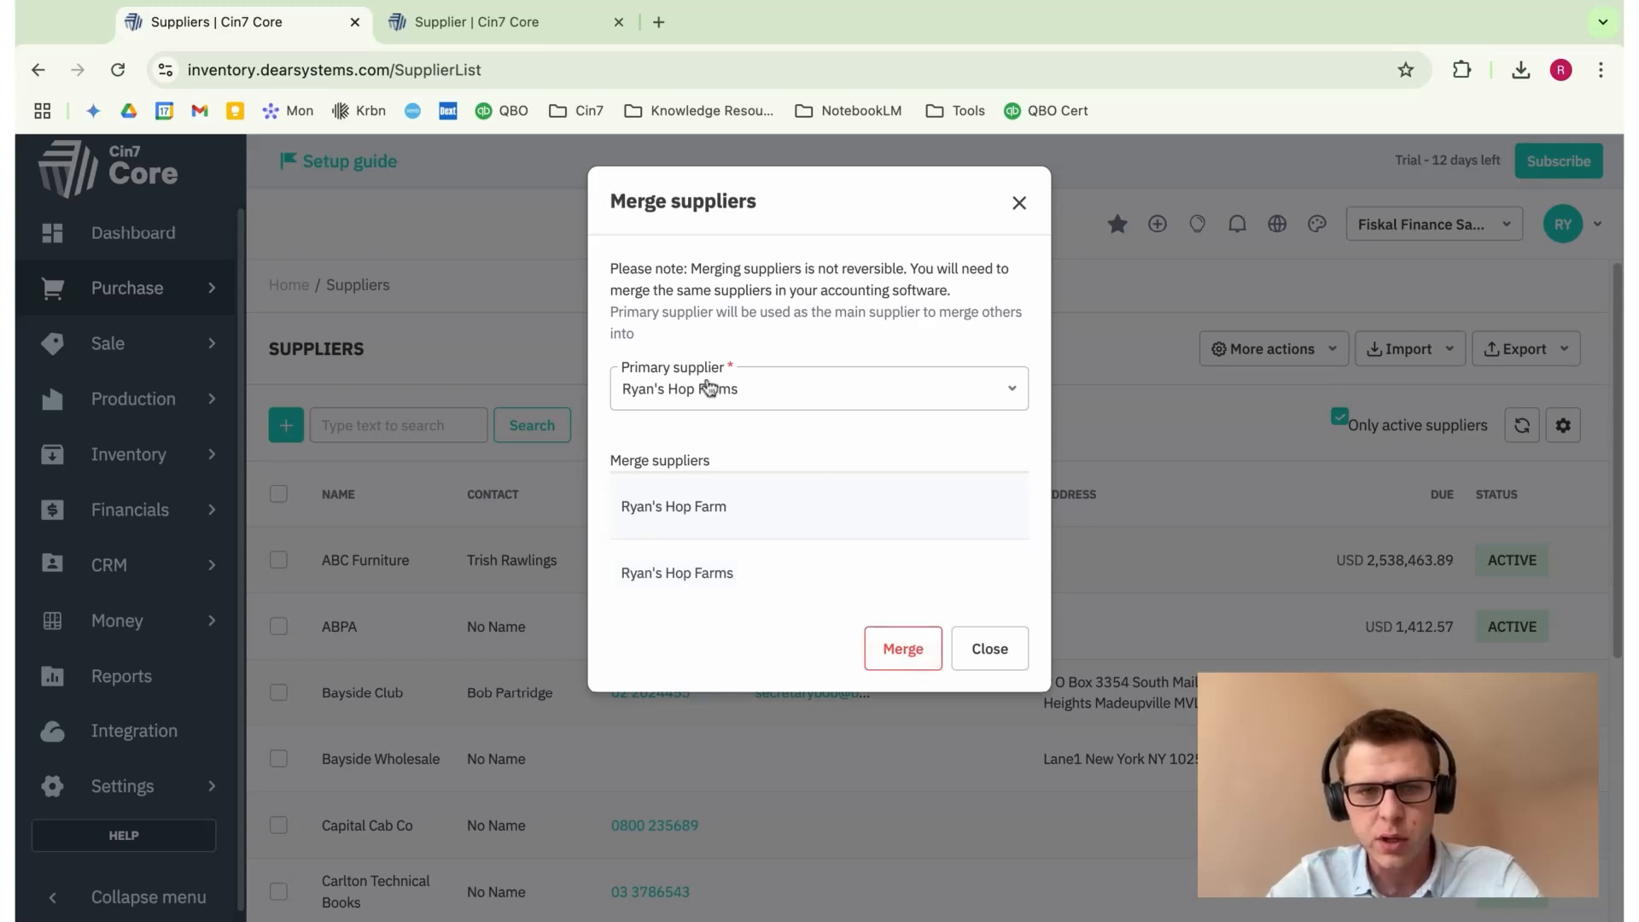
left_click(921, 652)
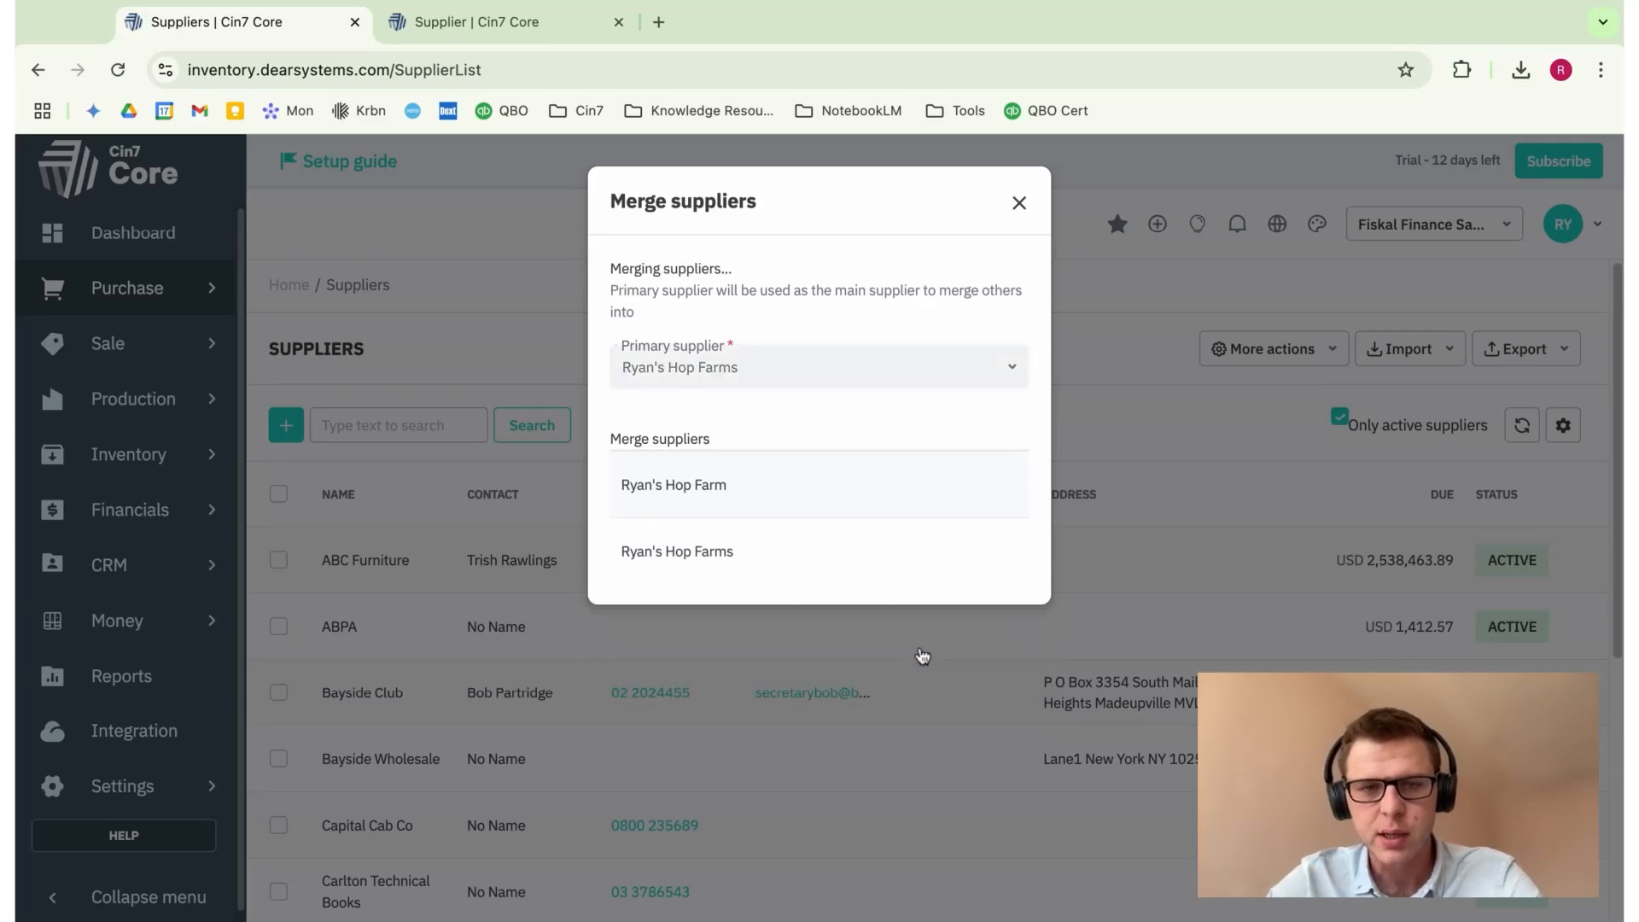
left_click(1021, 210)
scroll(840, 574, "down", 4)
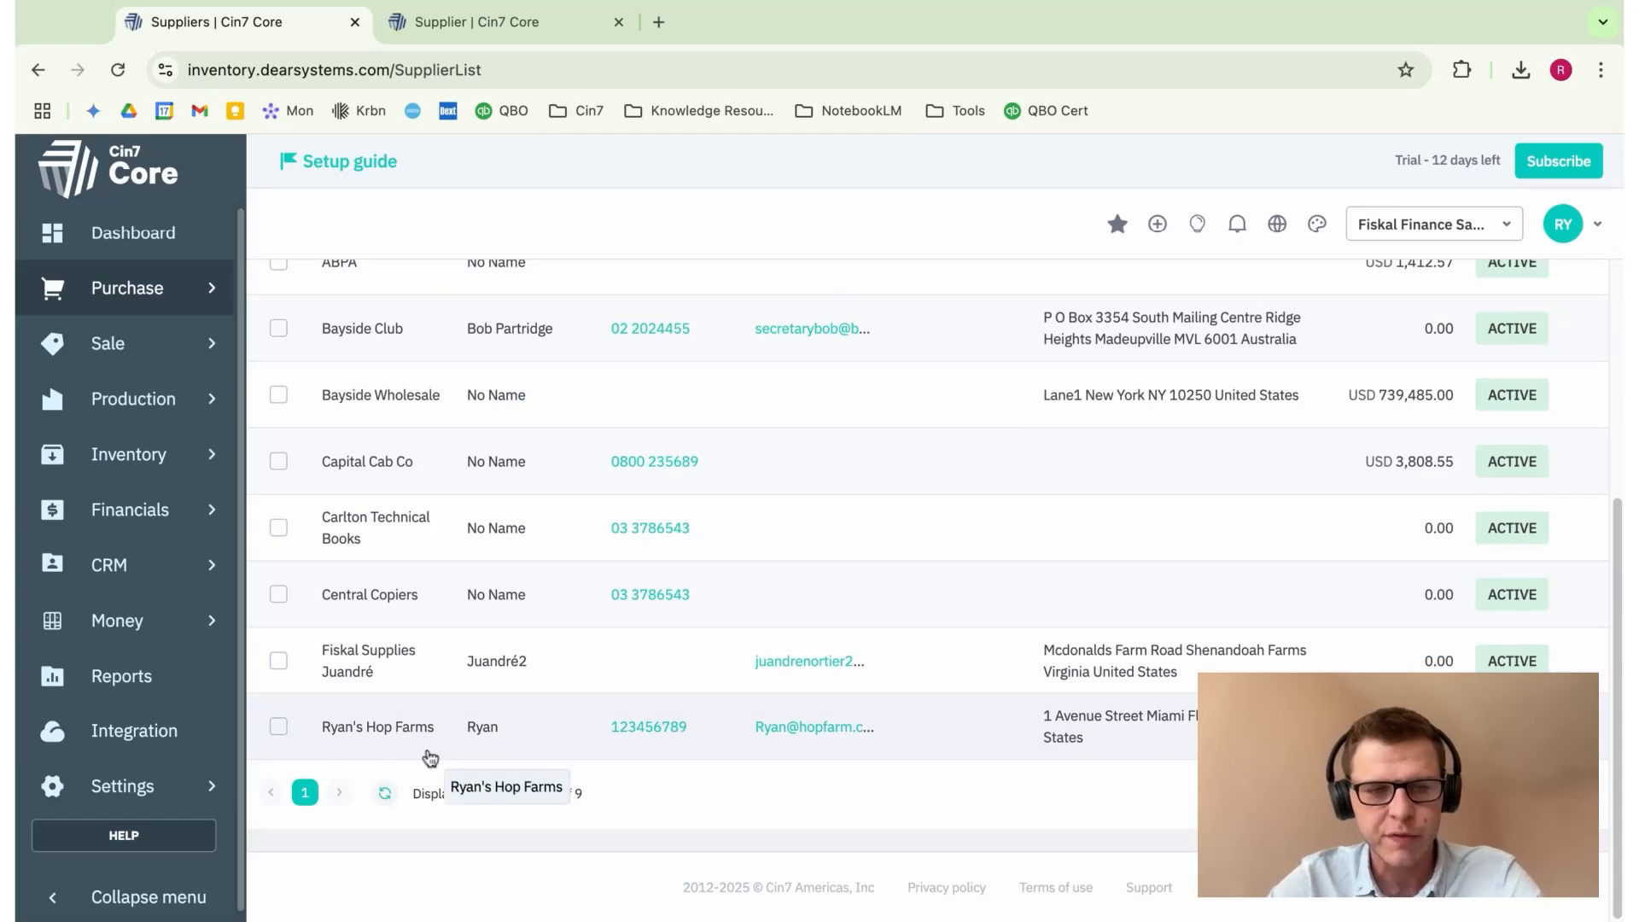
Step: Open the merged Ryan's Hop Farms record and scroll through its details
left_click(397, 744)
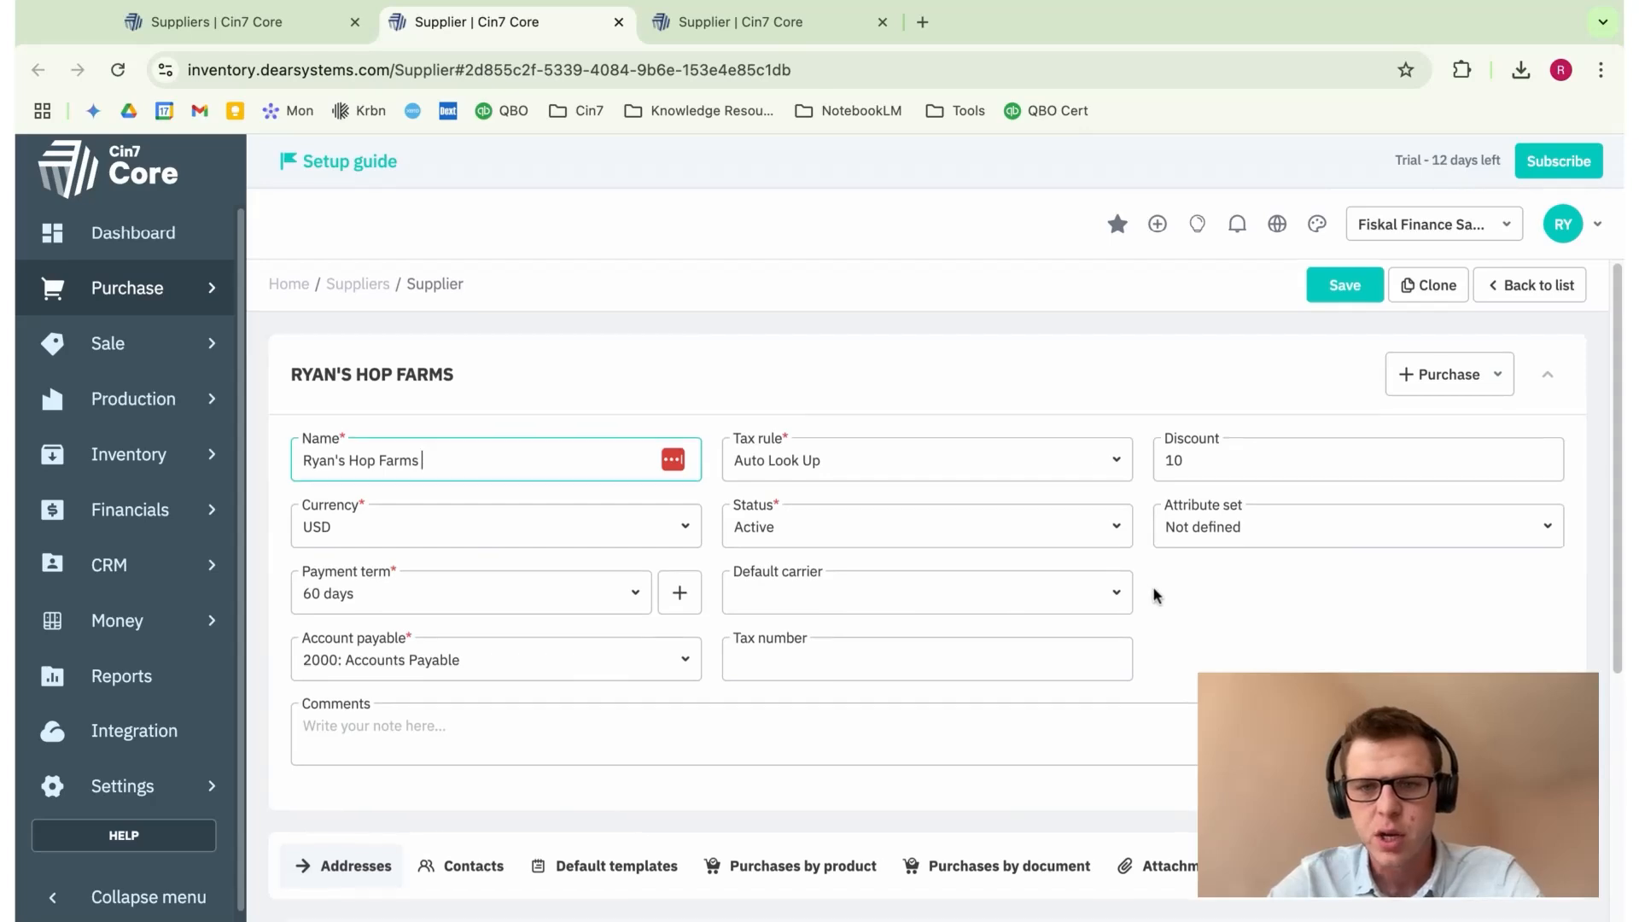
scroll(1152, 586, "down", 5)
scroll(1157, 595, "up", 5)
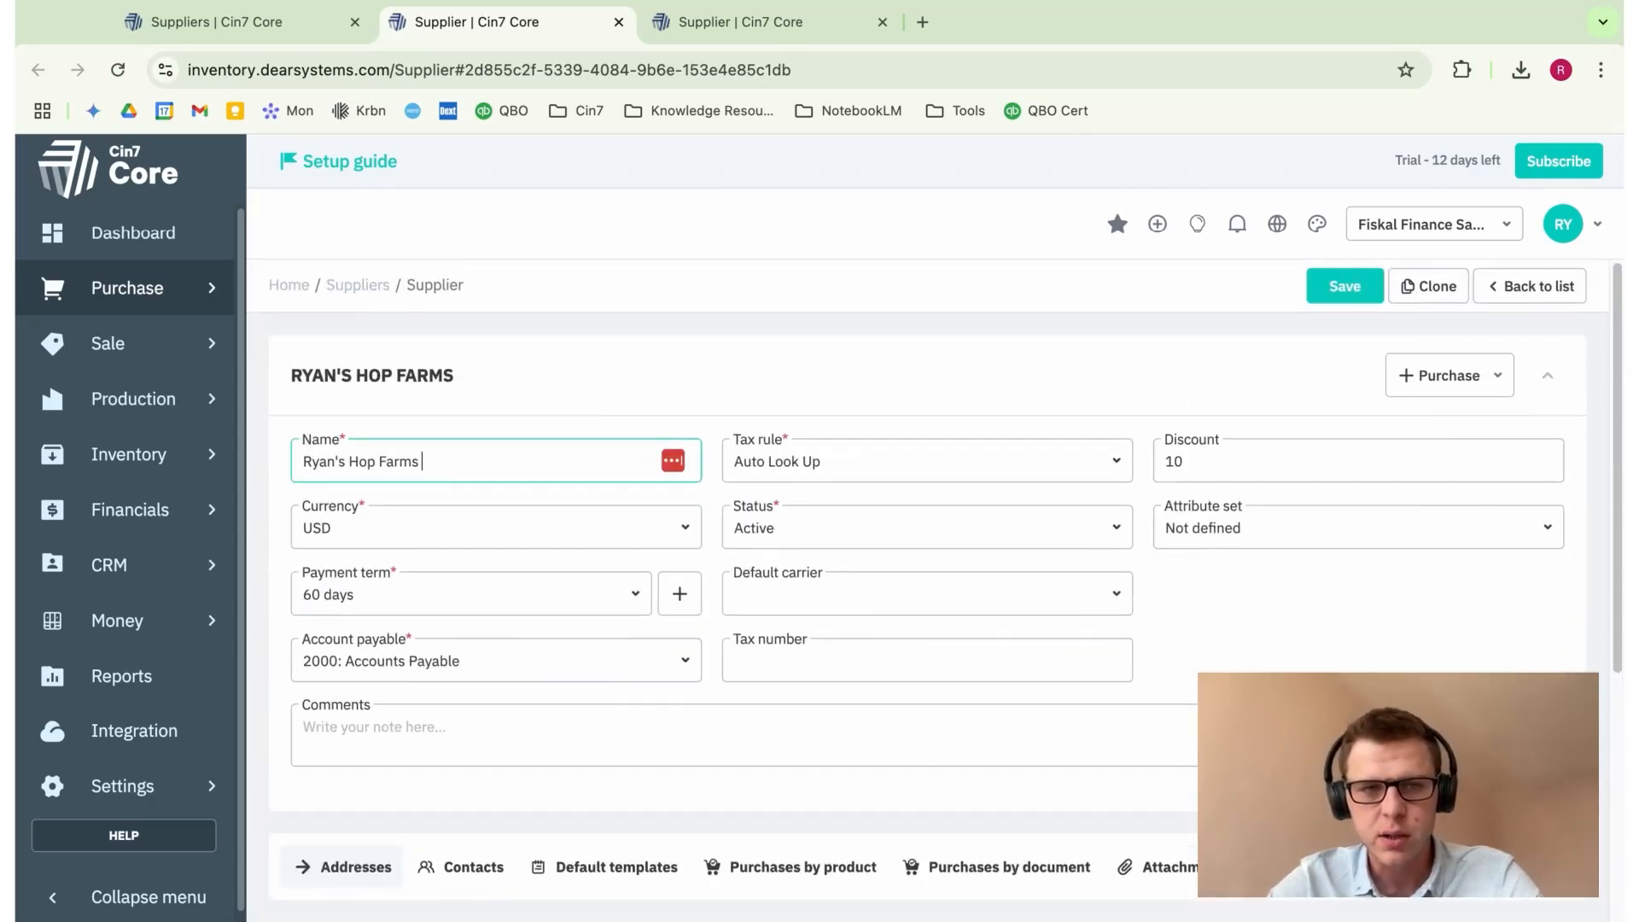
scroll(1207, 626, "down", 3)
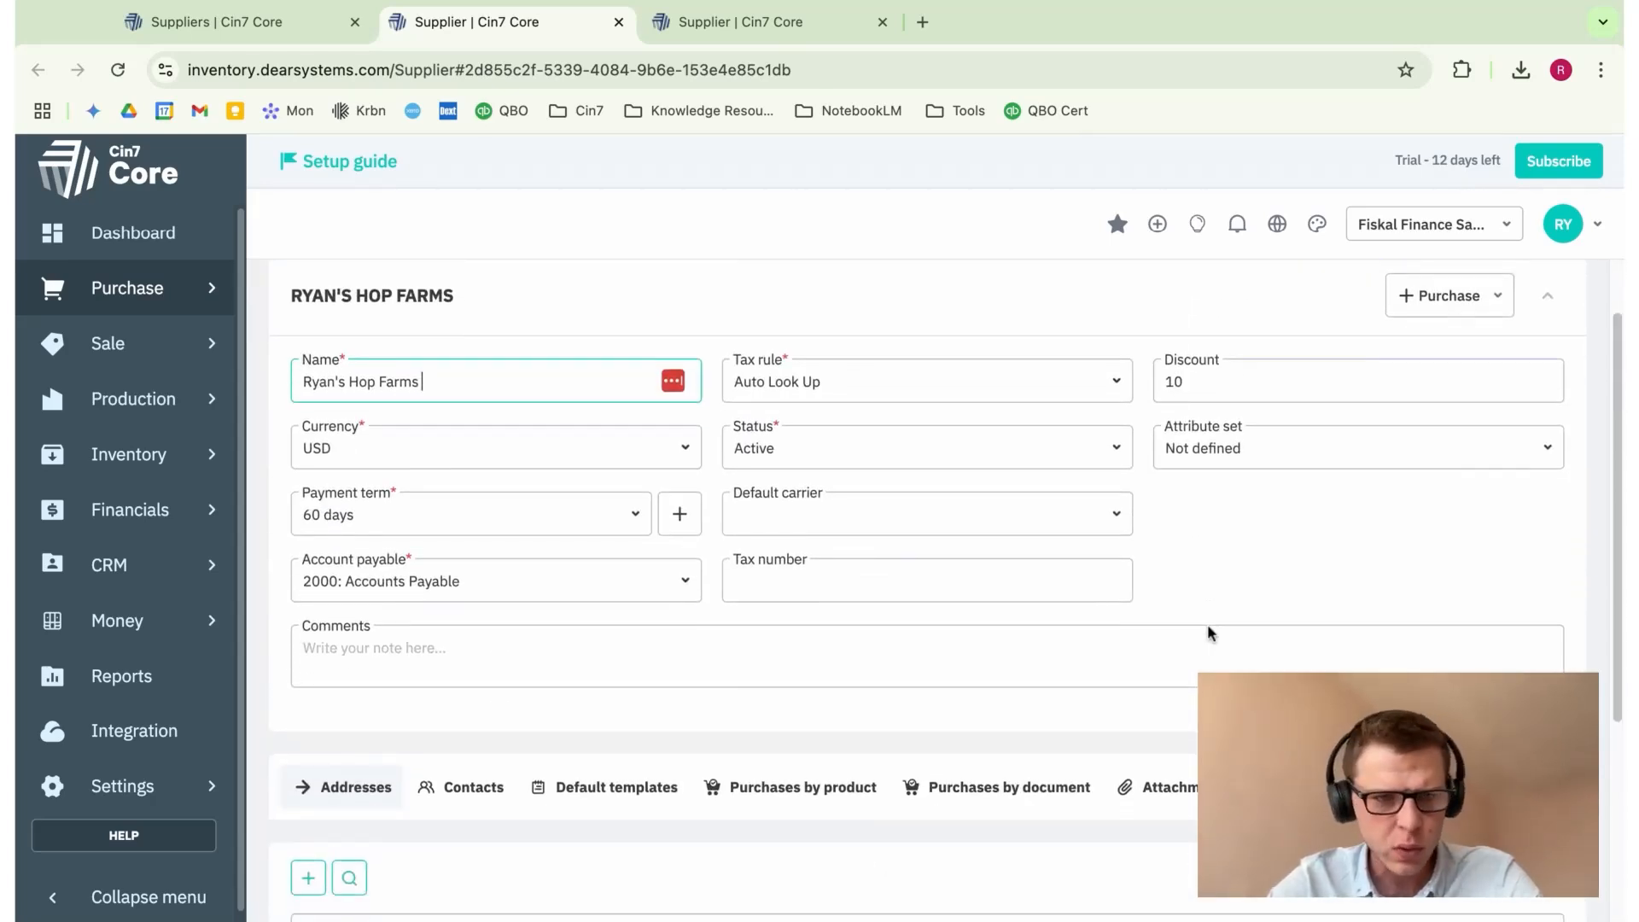
scroll(1207, 630, "down", 2)
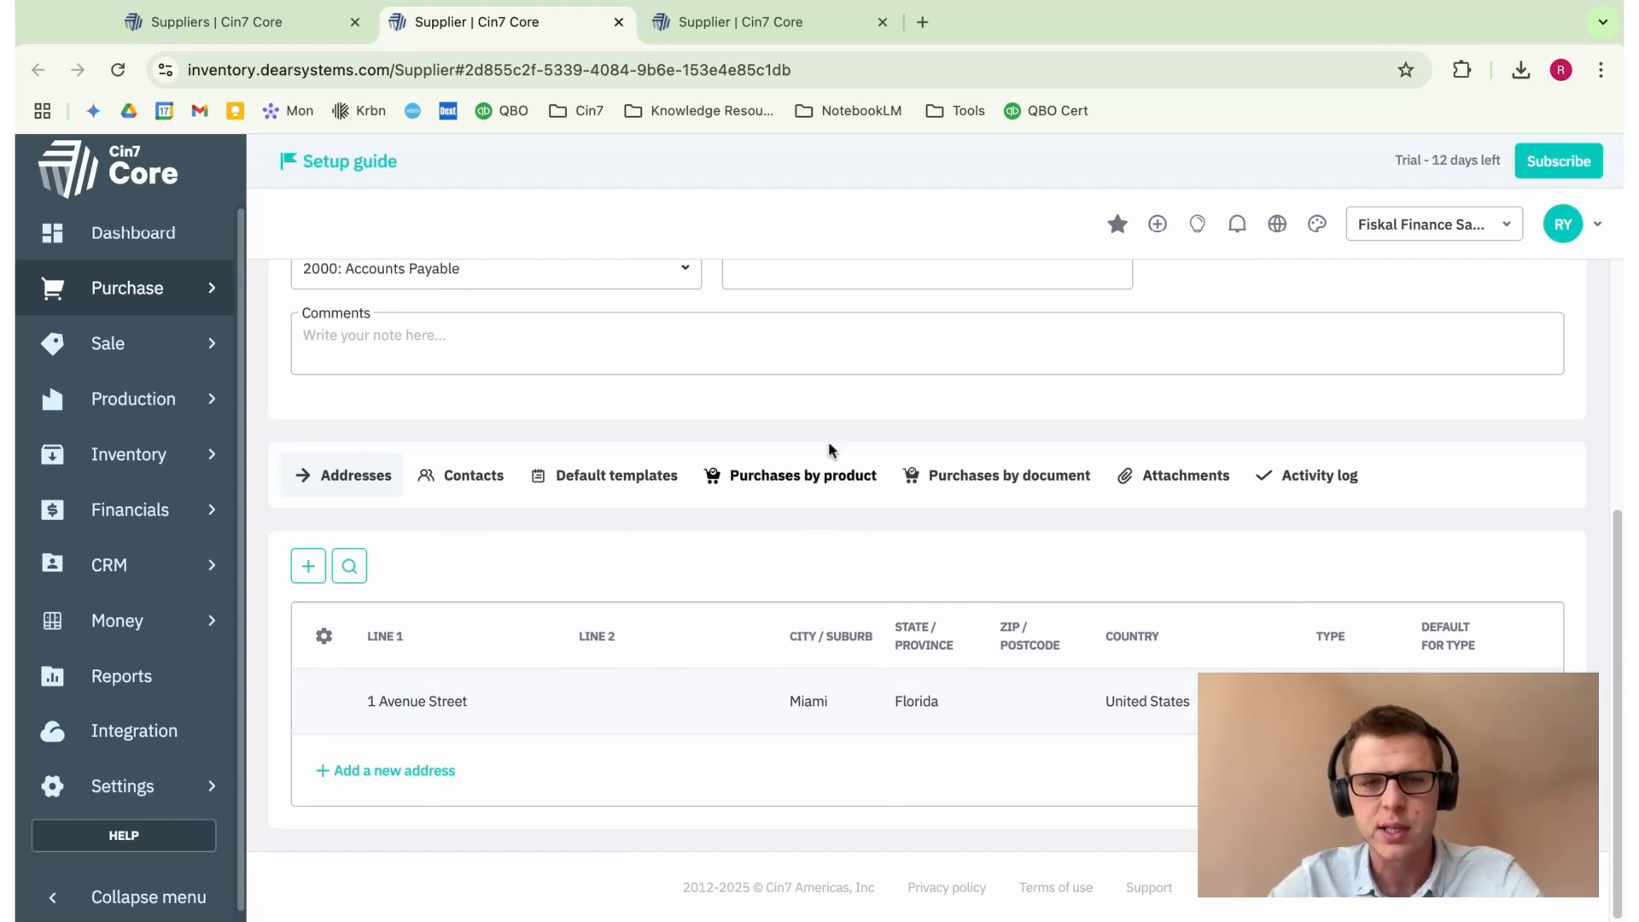
Step: Review its Purchases by product, Purchases by document and Attachments tabs, all empty
left_click(795, 483)
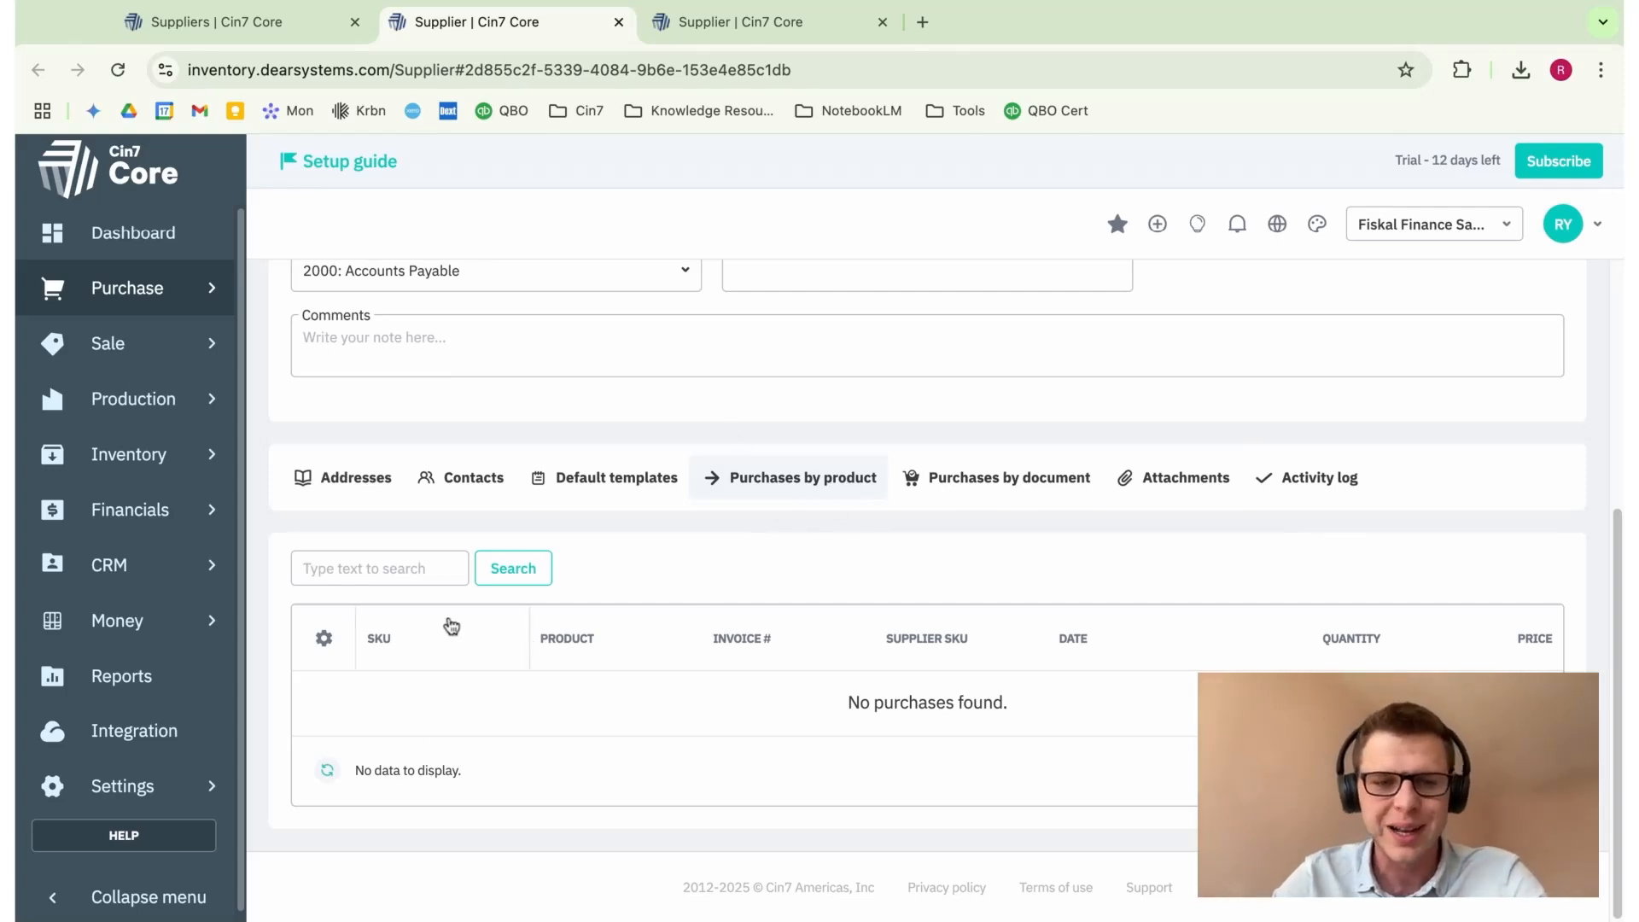
left_click(1047, 498)
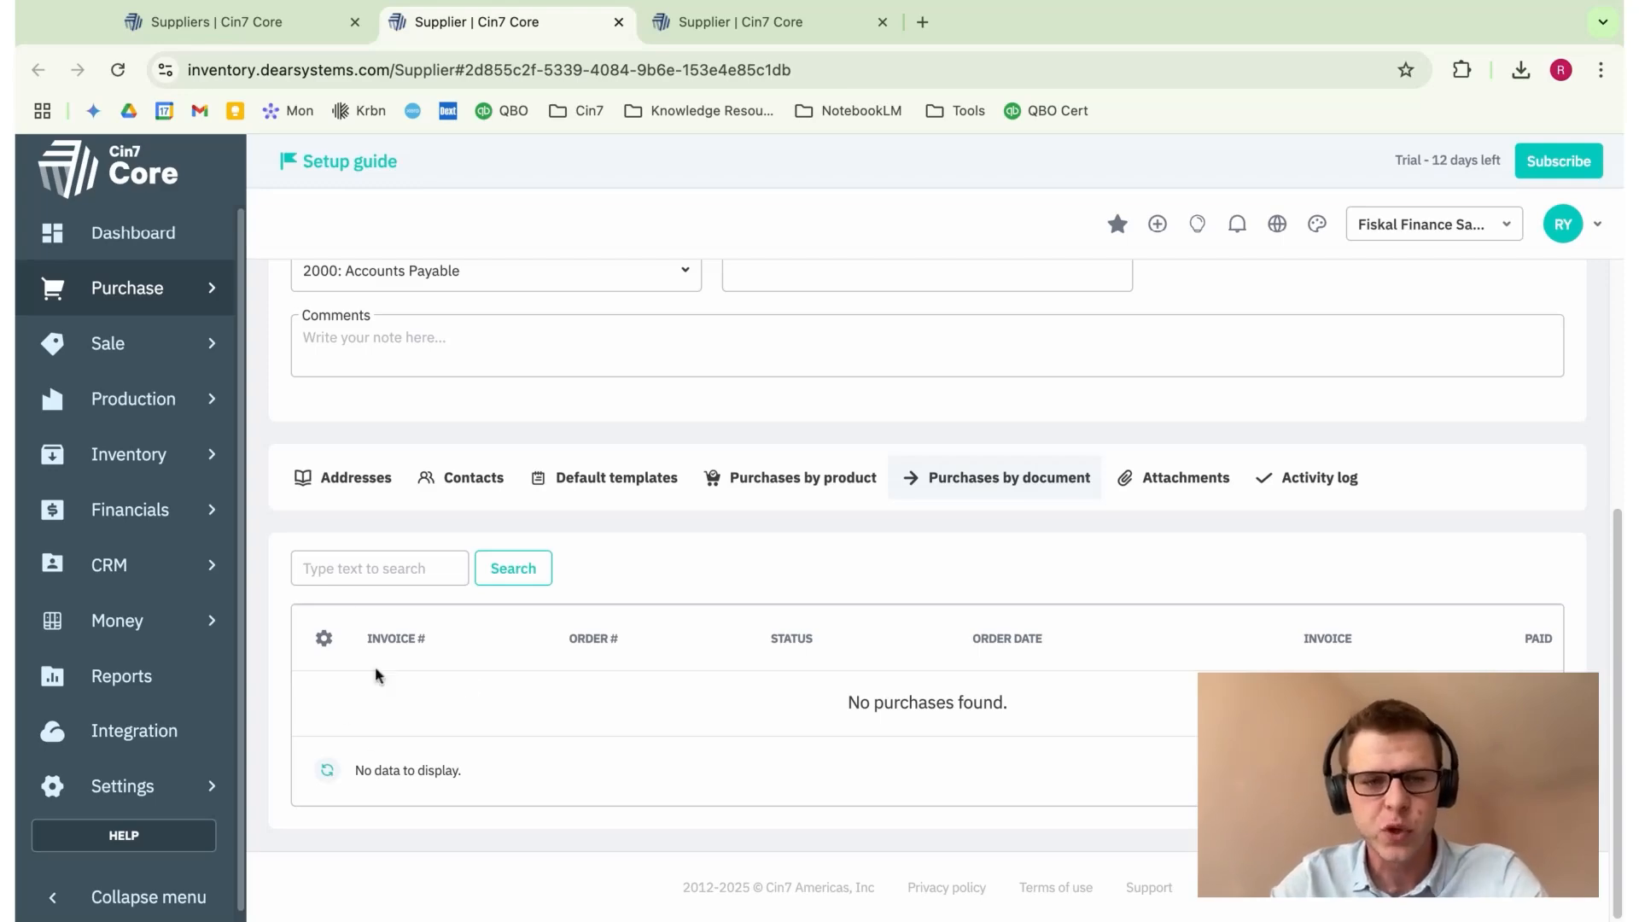
left_click(1186, 495)
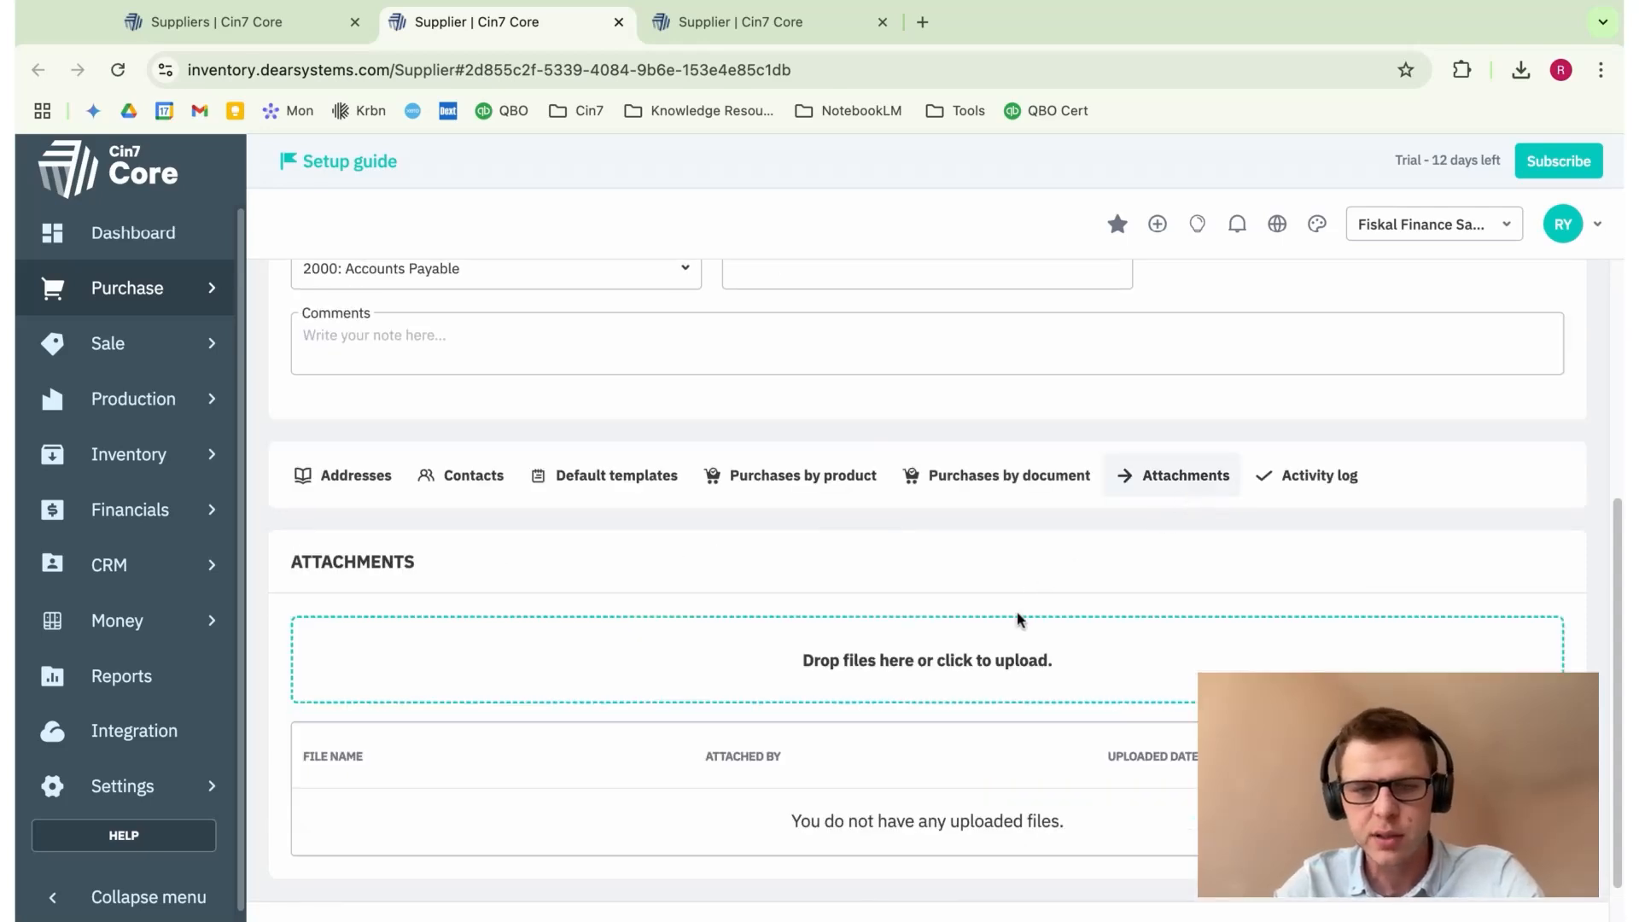
scroll(1024, 597, "down", 1)
scroll(1238, 503, "up", 2)
scroll(1256, 517, "up", 5)
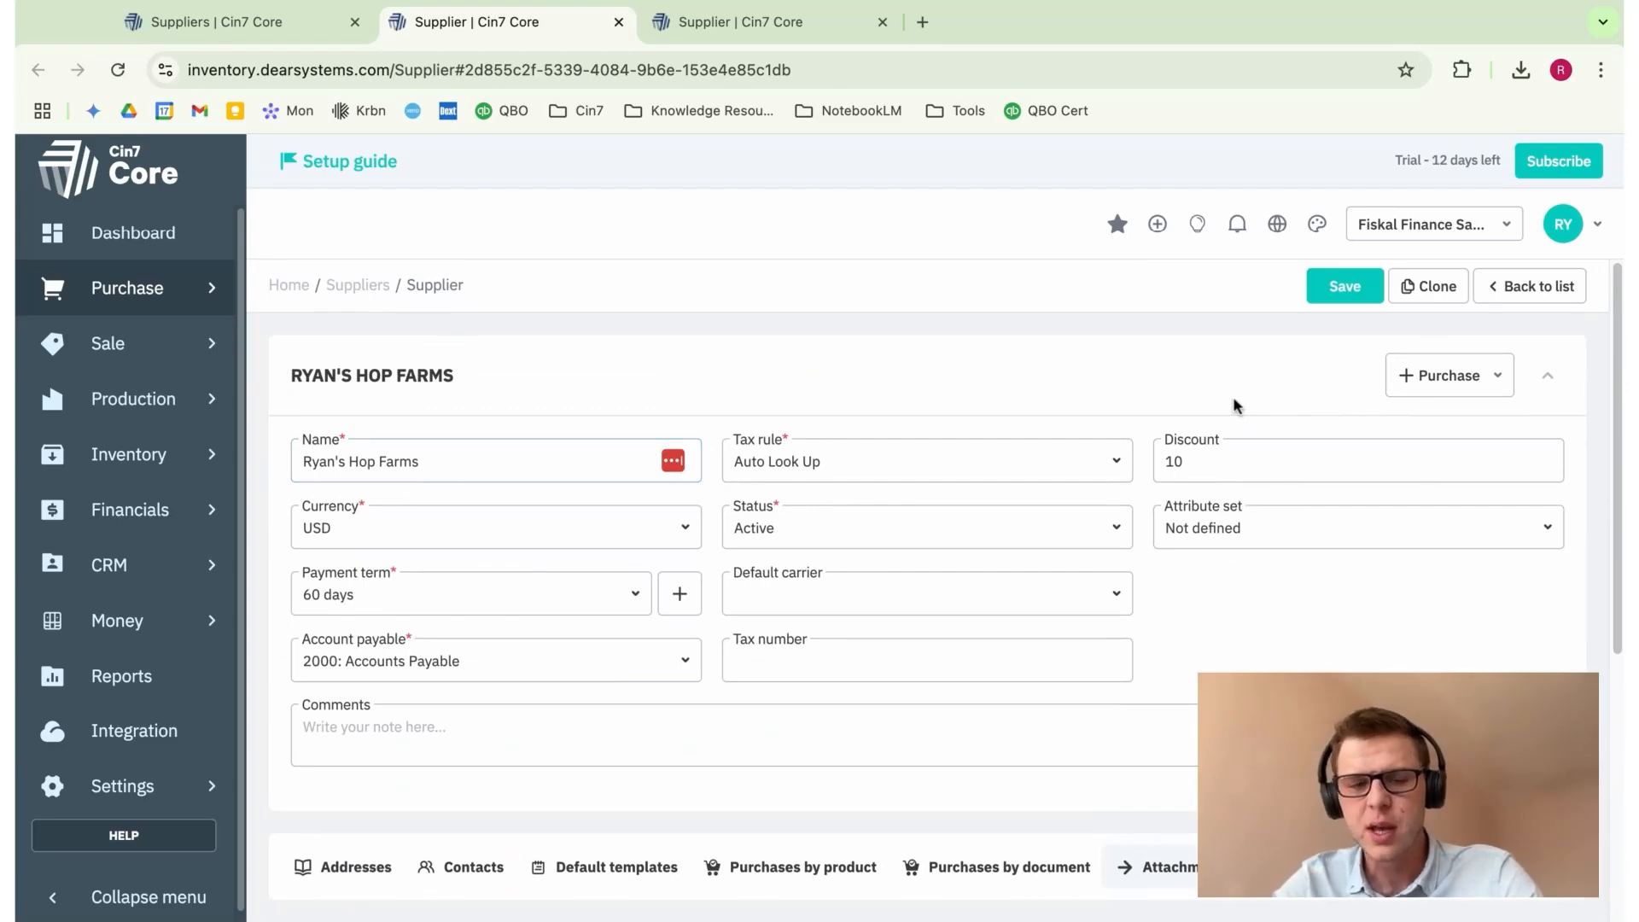
left_click(1504, 384)
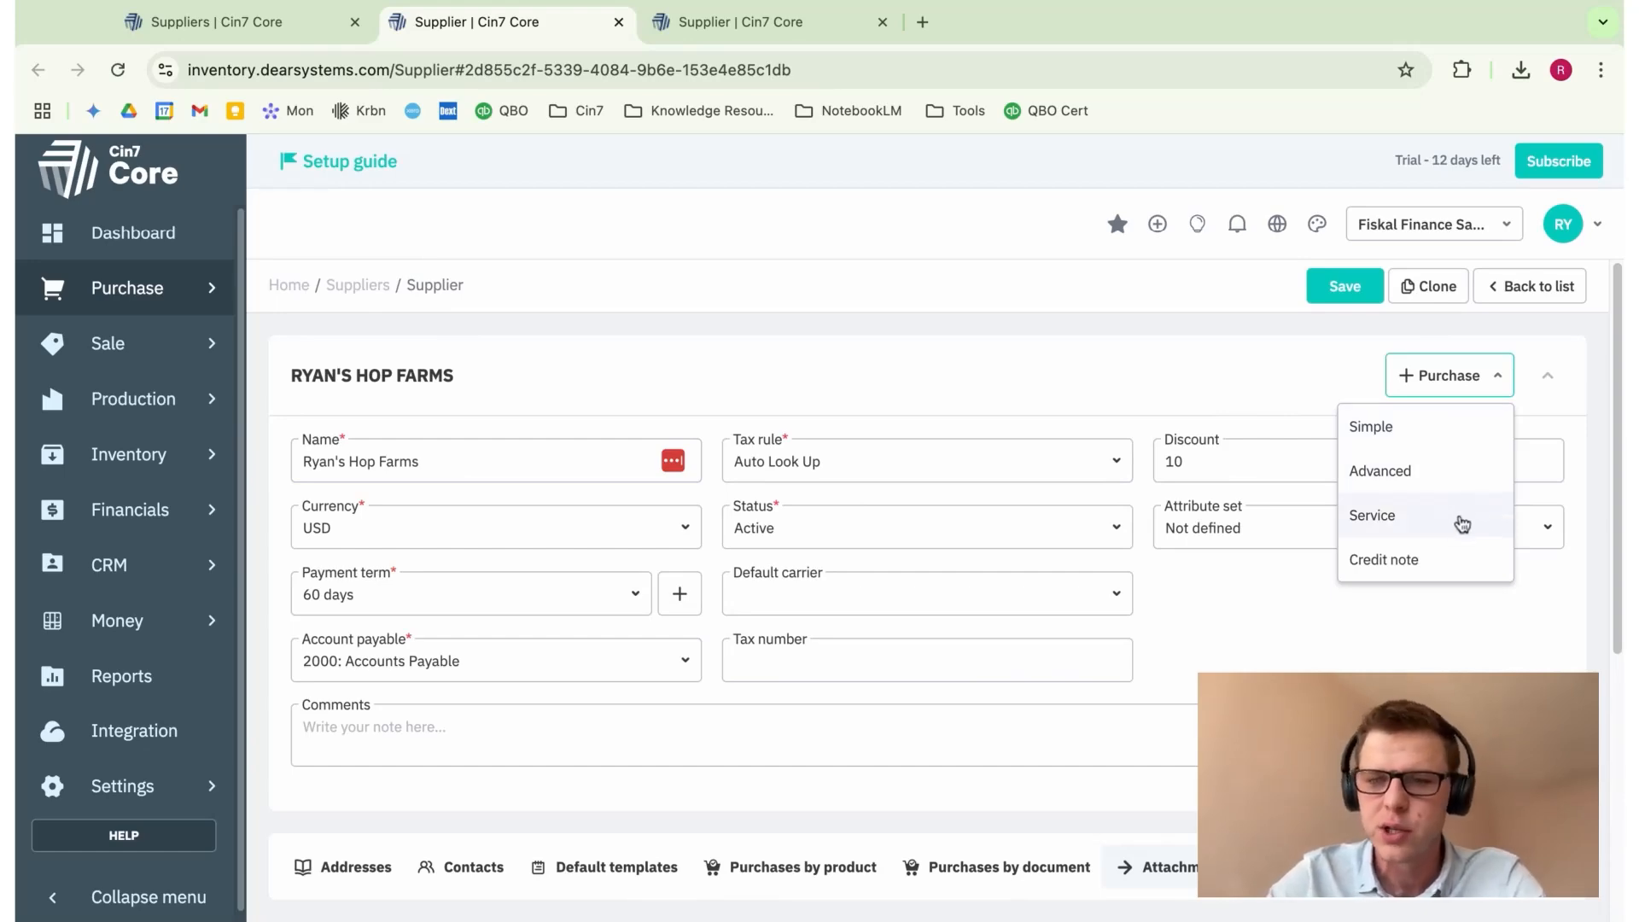
left_click(1397, 645)
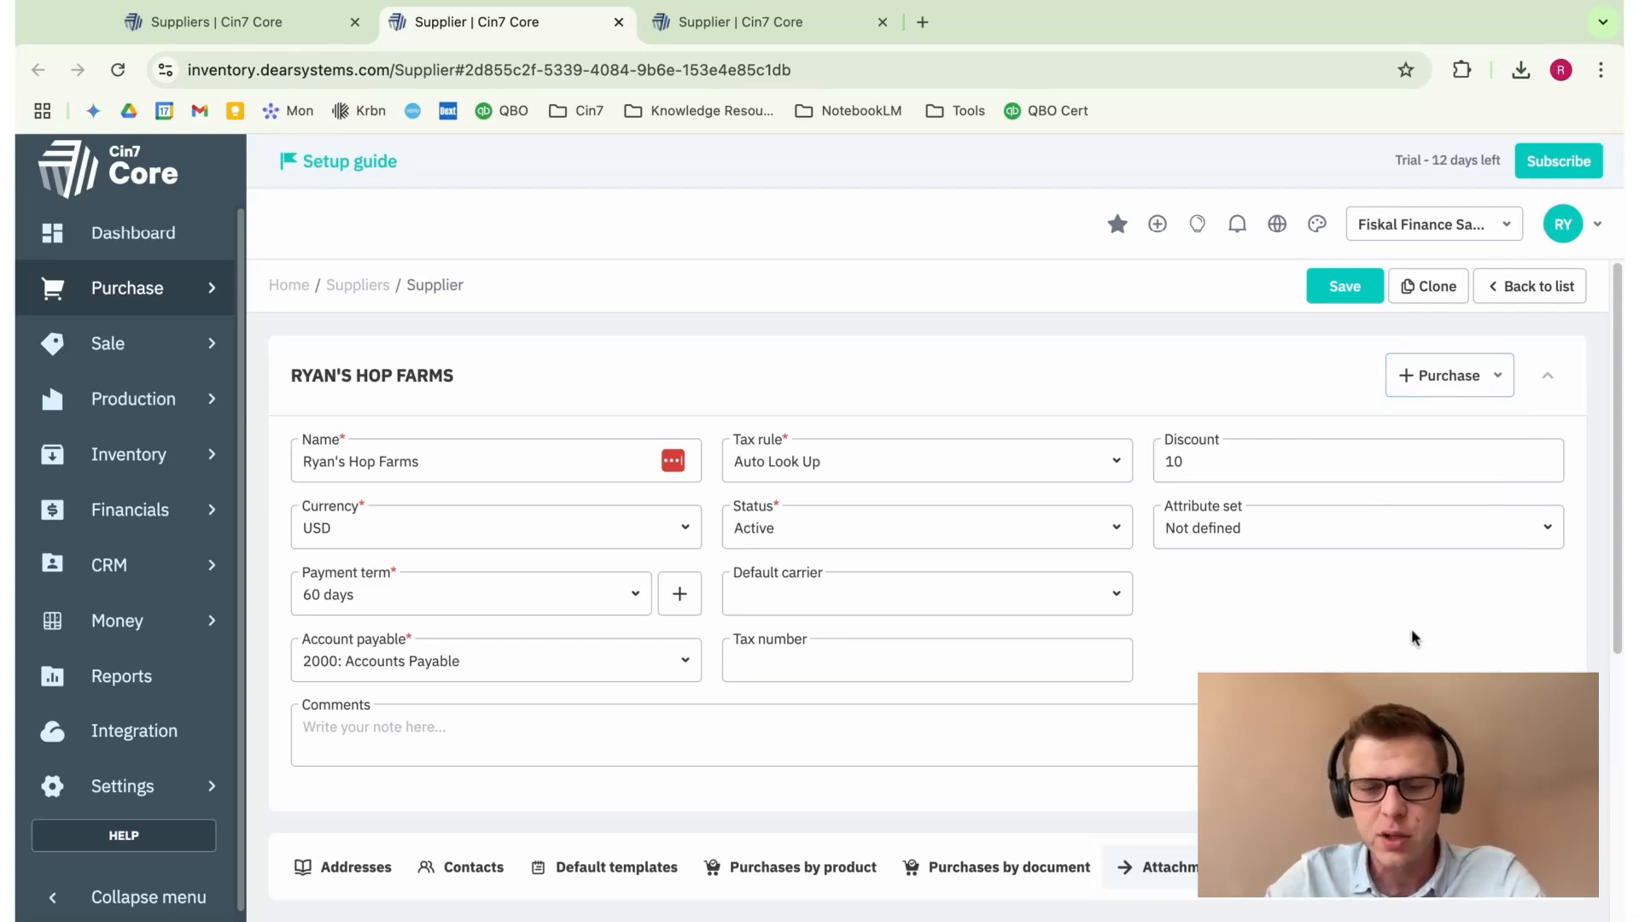
scroll(1411, 632, "down", 1)
scroll(1375, 641, "up", 1)
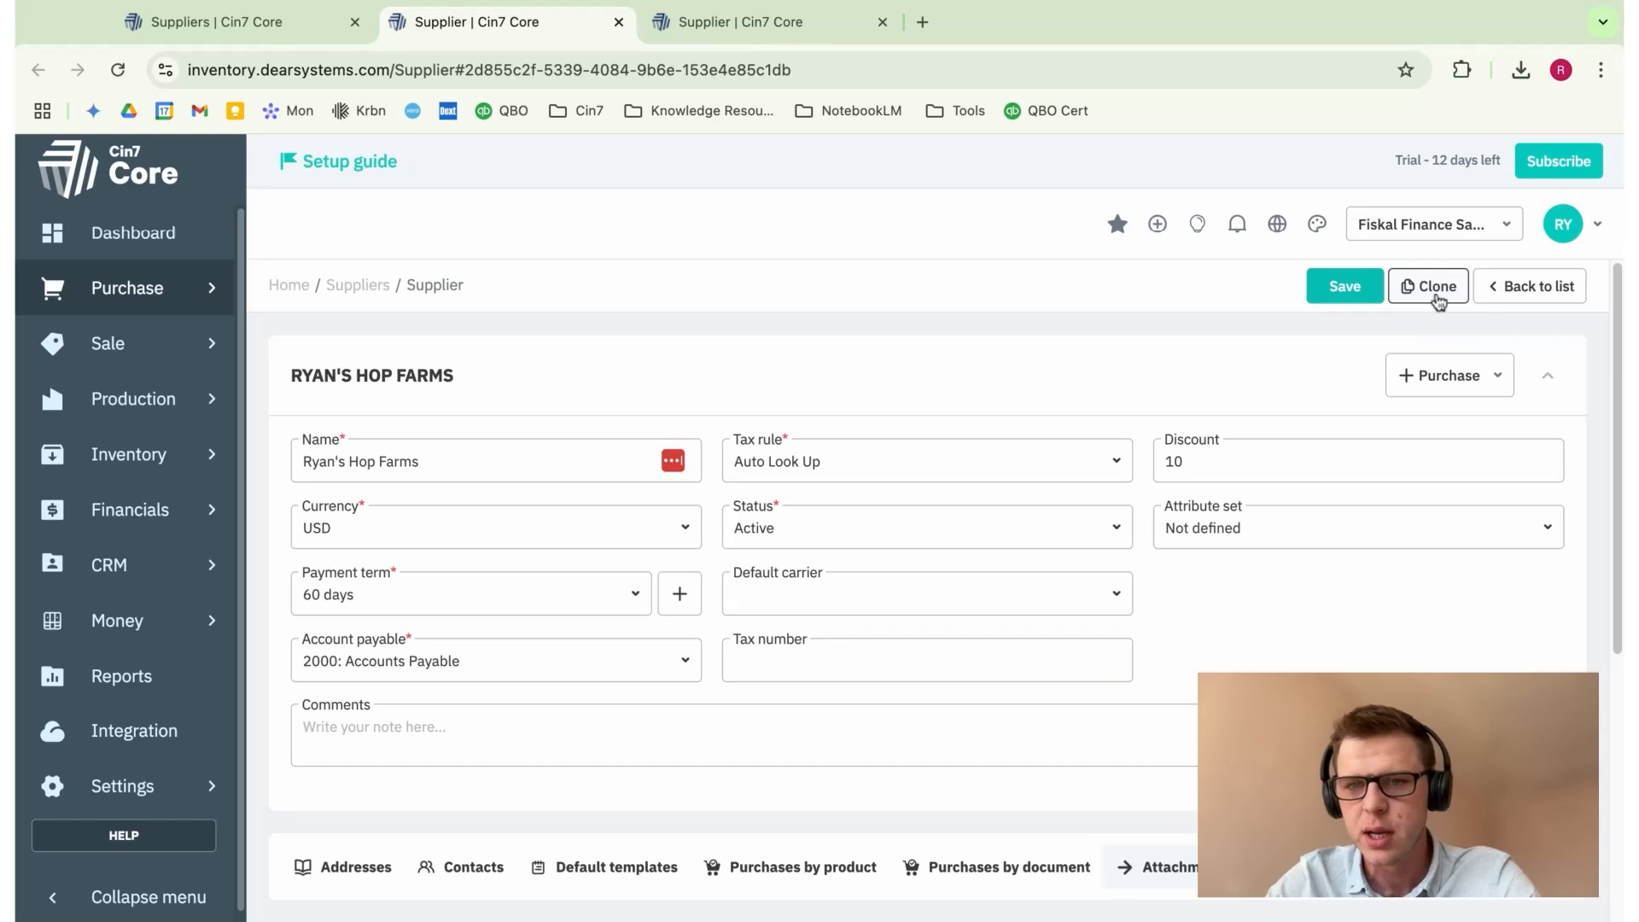
Step: In Addresses, add a new address with Line 1 '2 Street Aveue'
scroll(1244, 632, "down", 5)
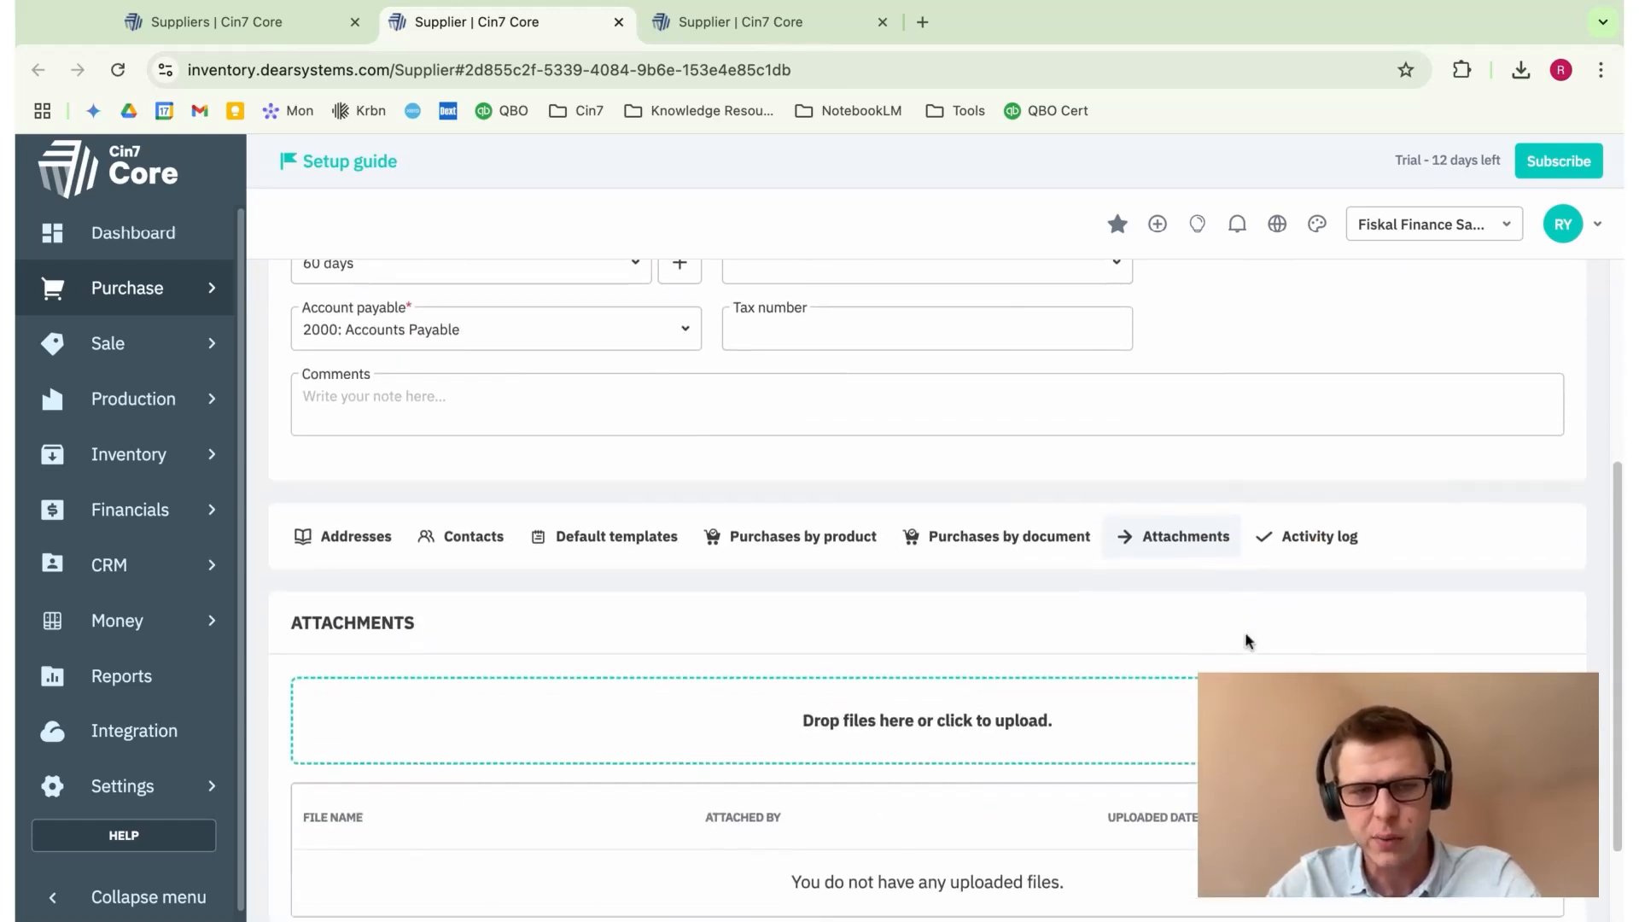
left_click(348, 538)
scroll(500, 657, "down", 1)
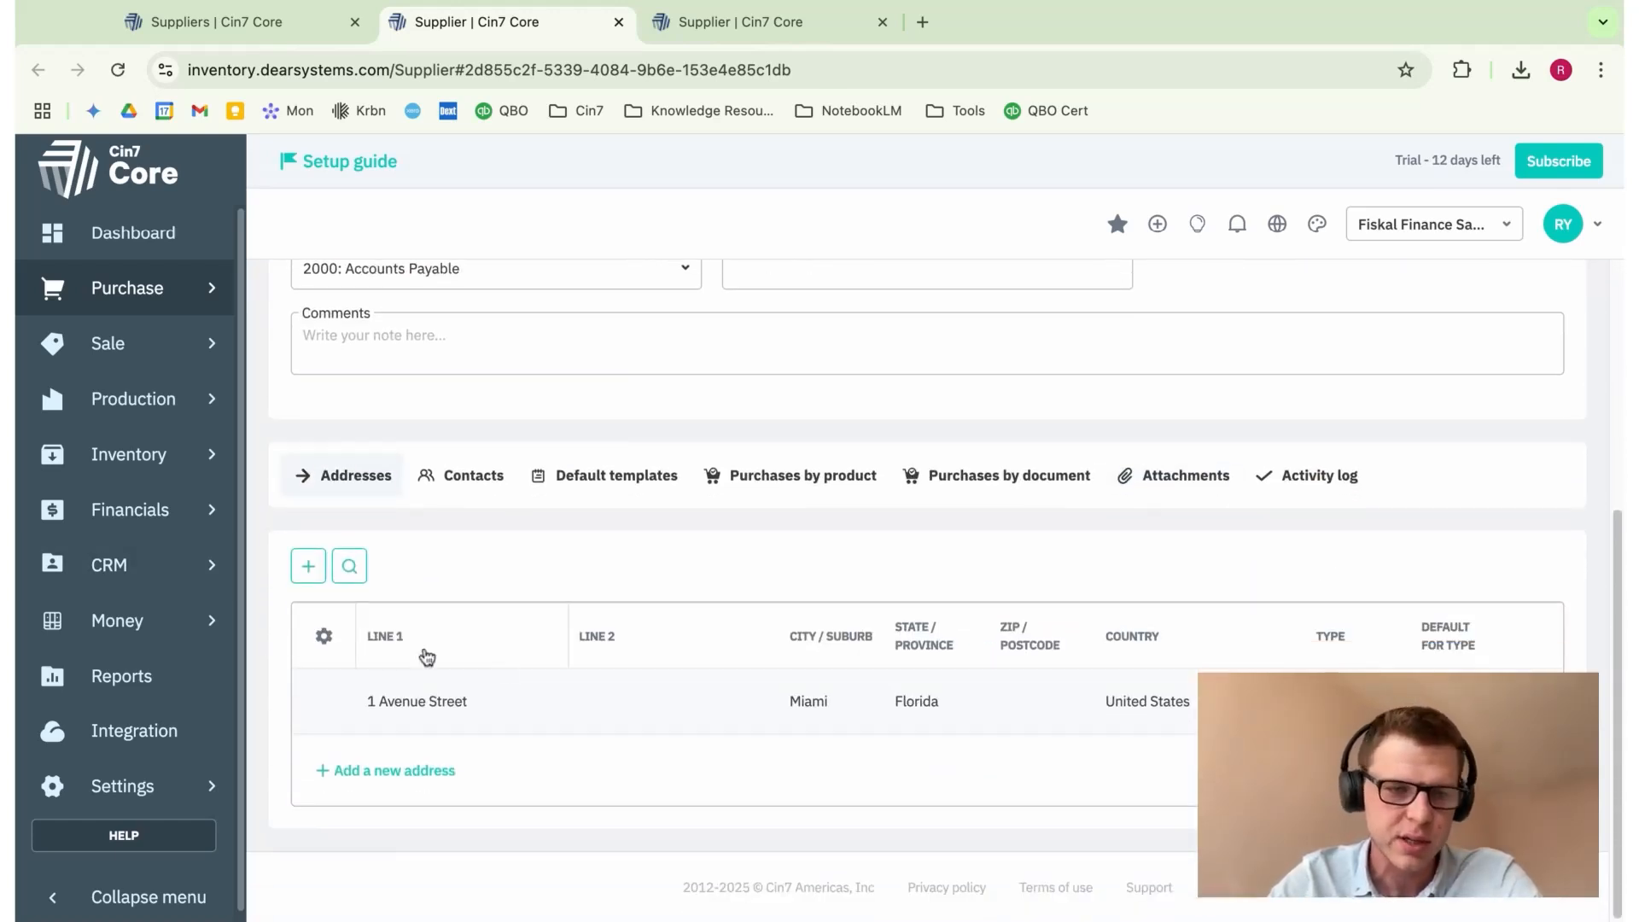
left_click(379, 769)
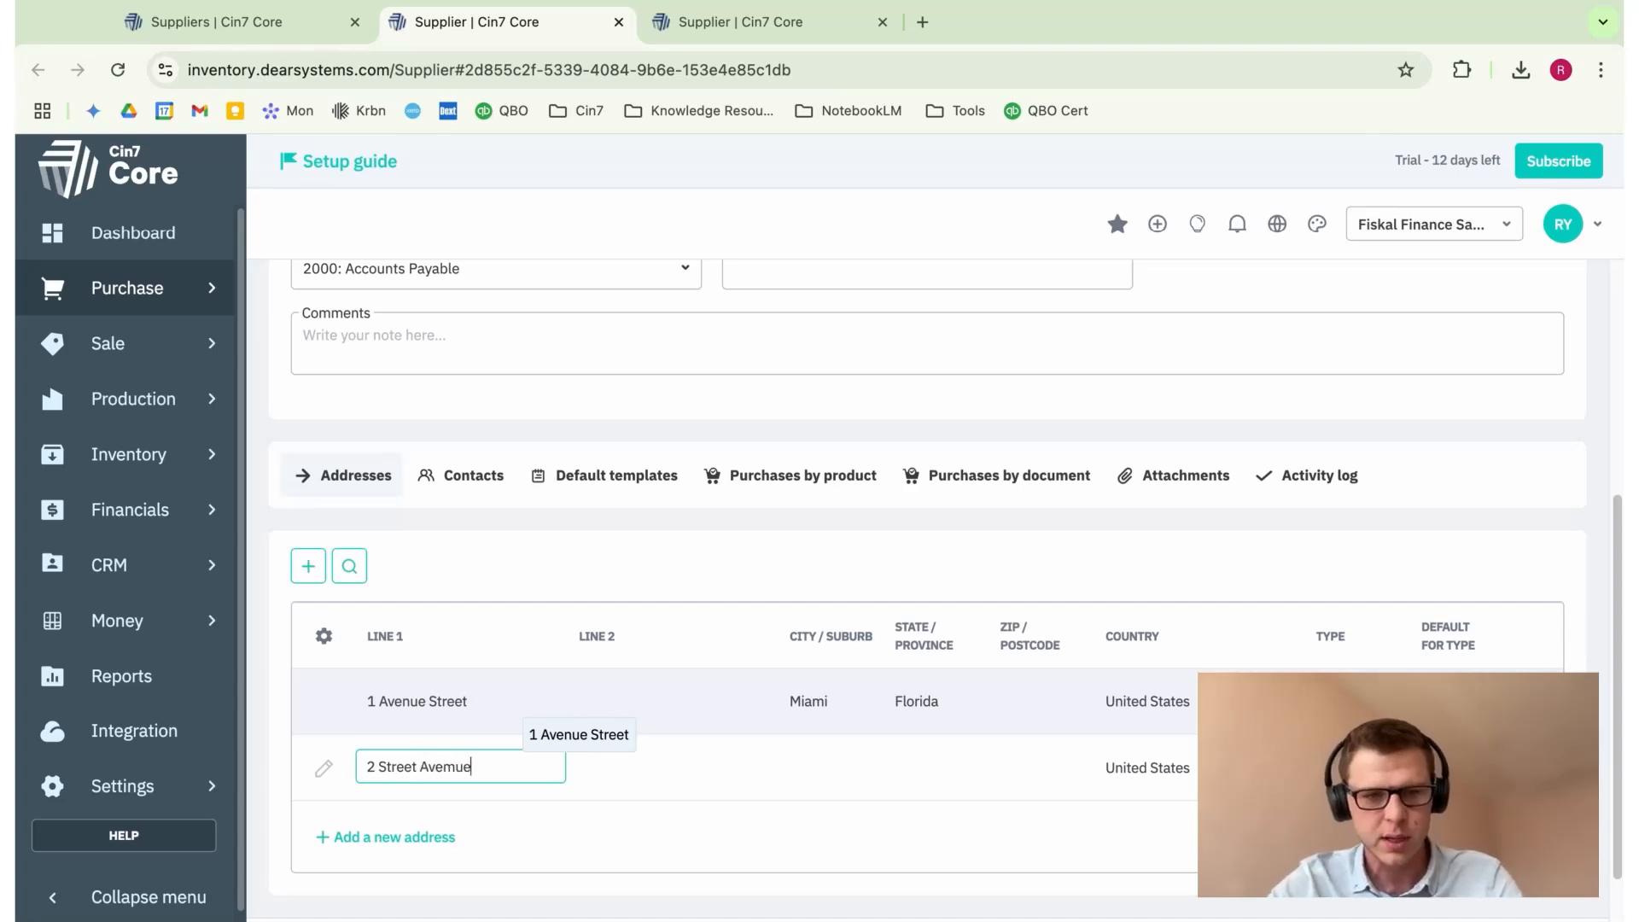
type("2 Street Avem")
key("BackSpace")
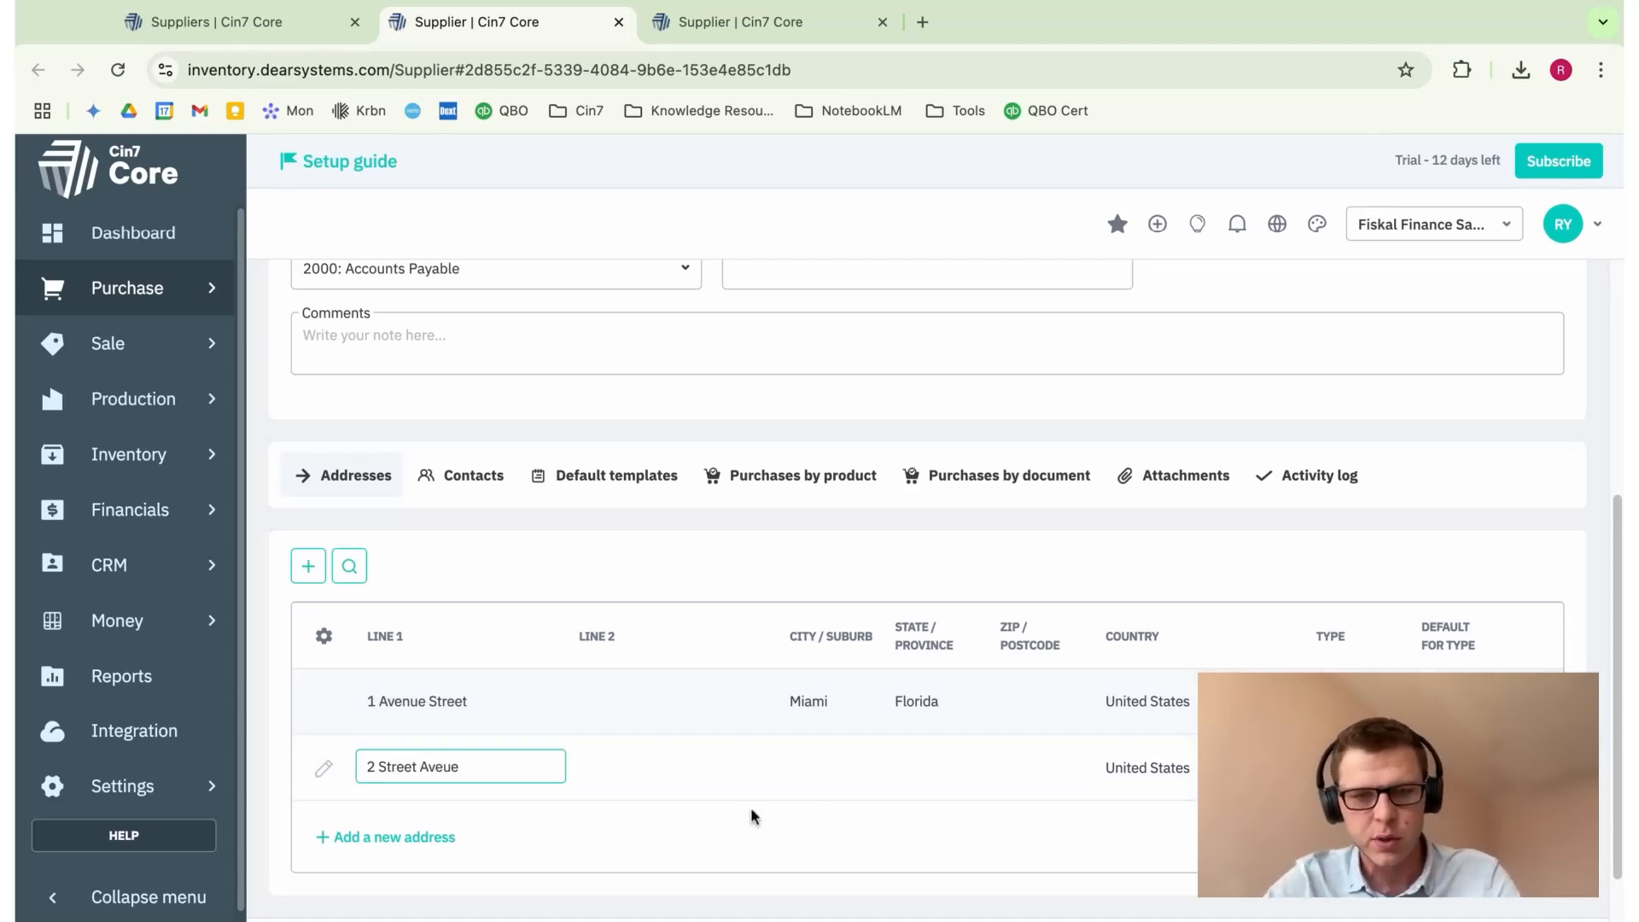
left_click(830, 773)
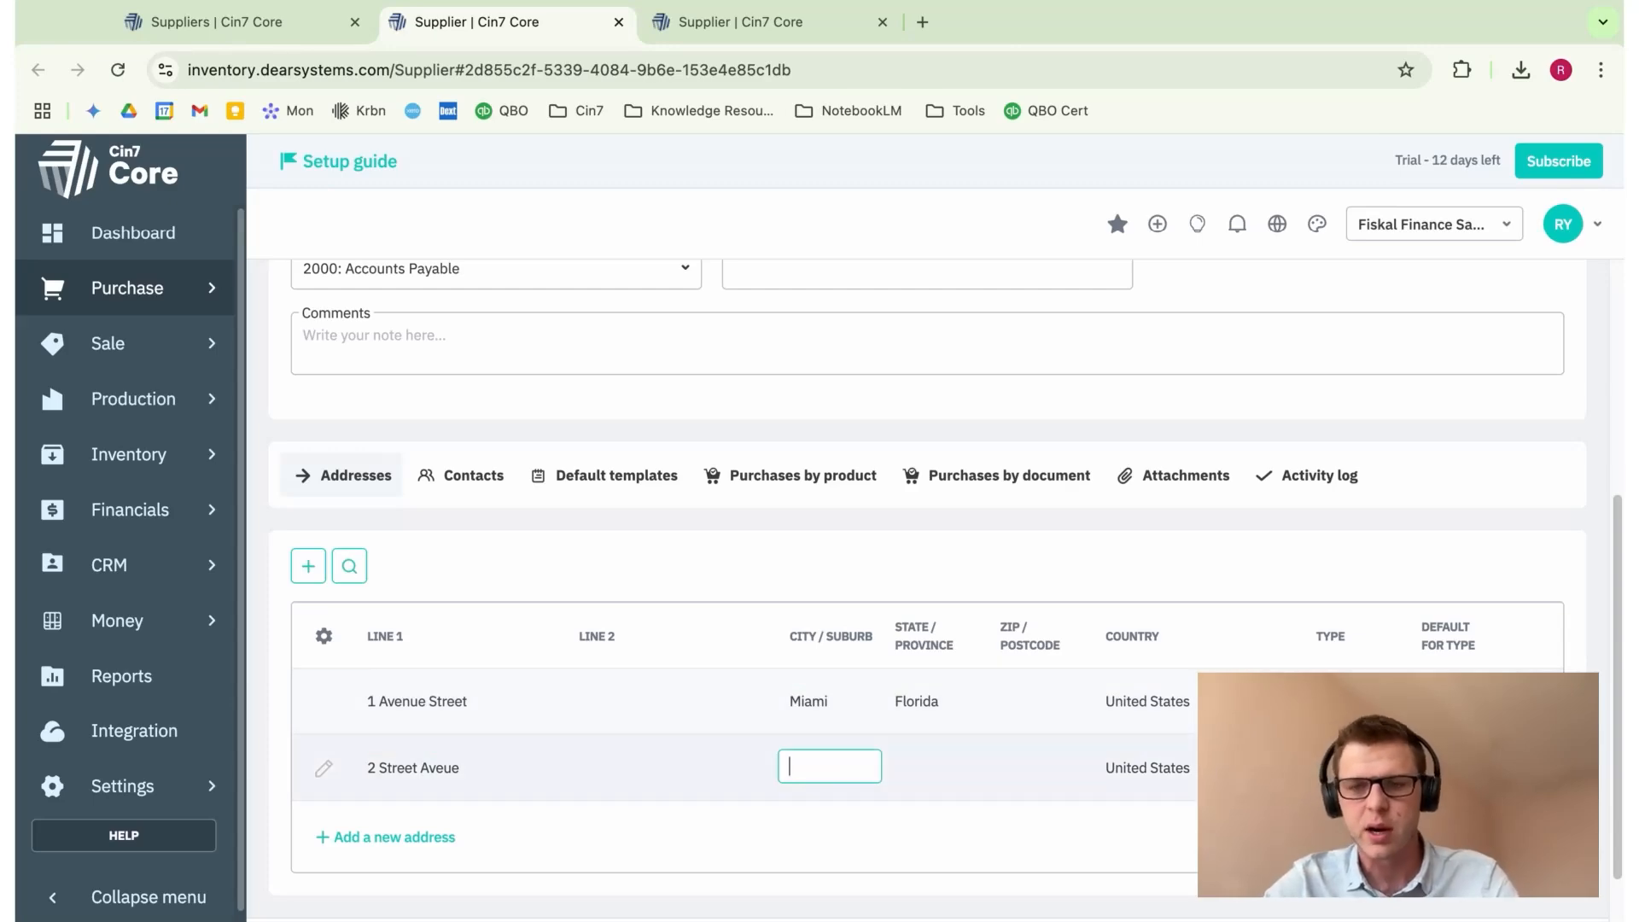
Step: Keep the new address when asked to delete it, leaving its Type unchanged
left_click(1532, 767)
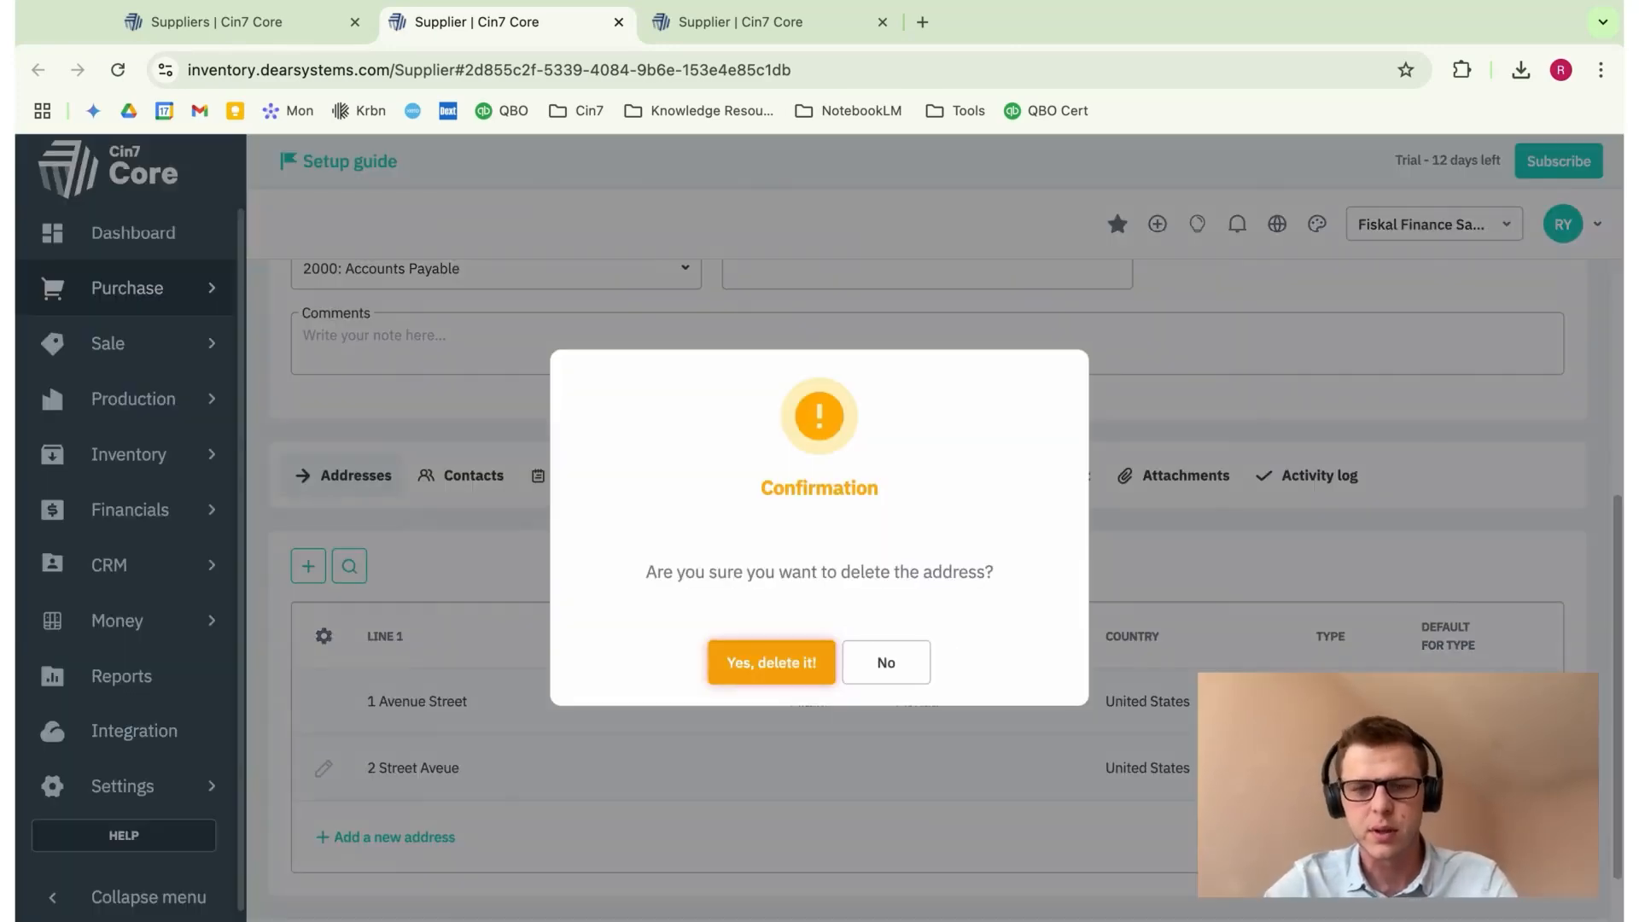
left_click(910, 679)
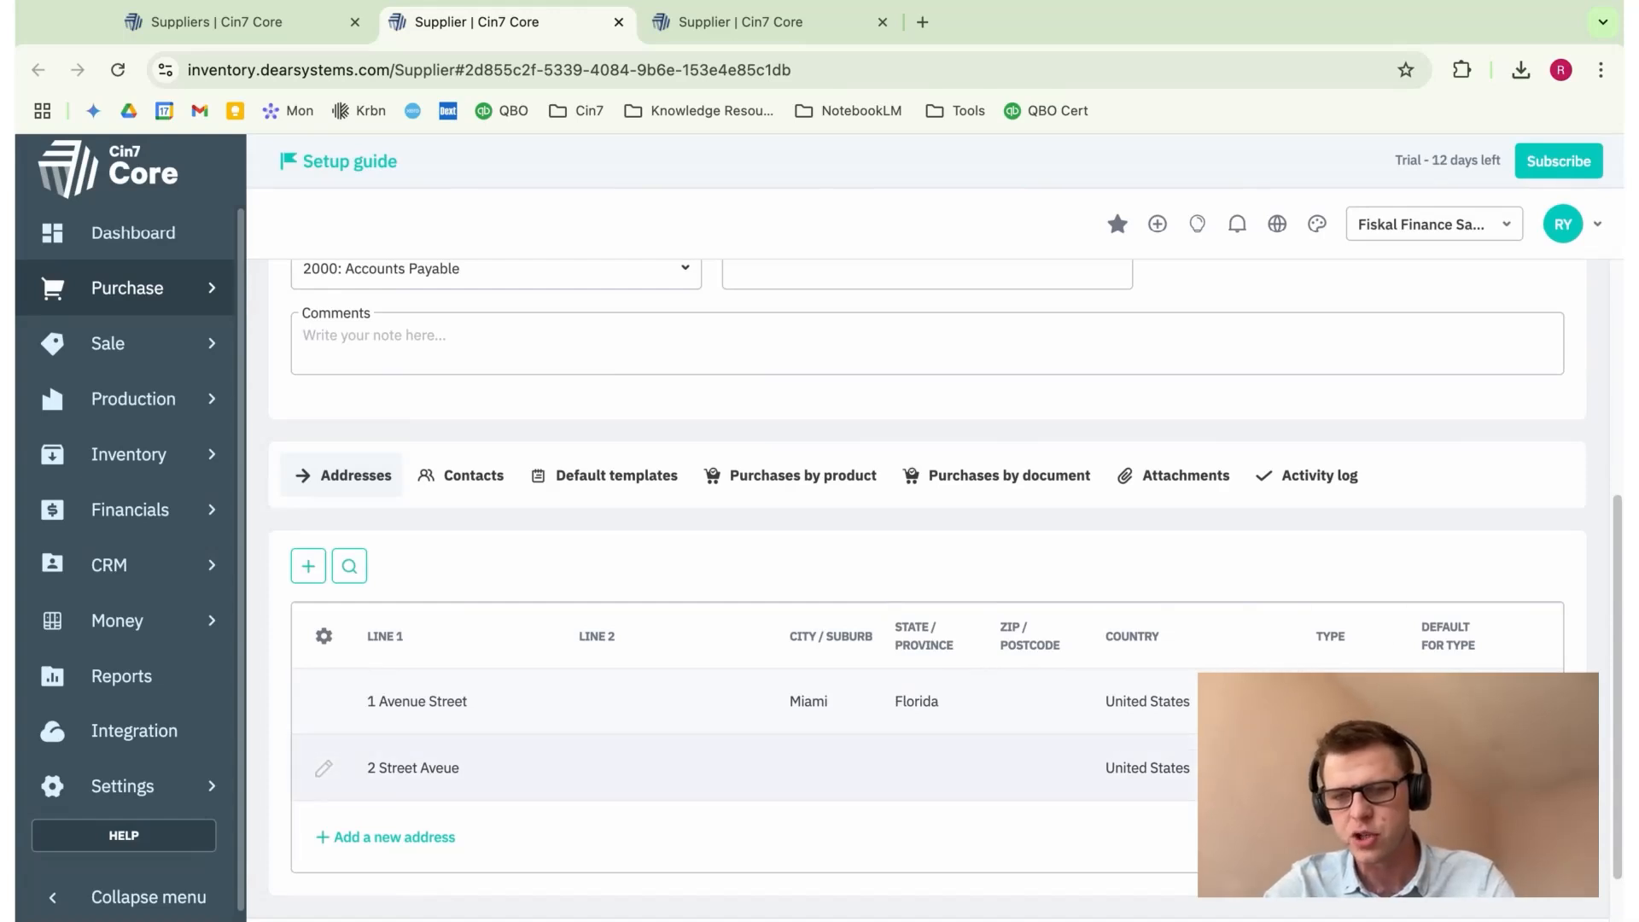
left_click(1357, 767)
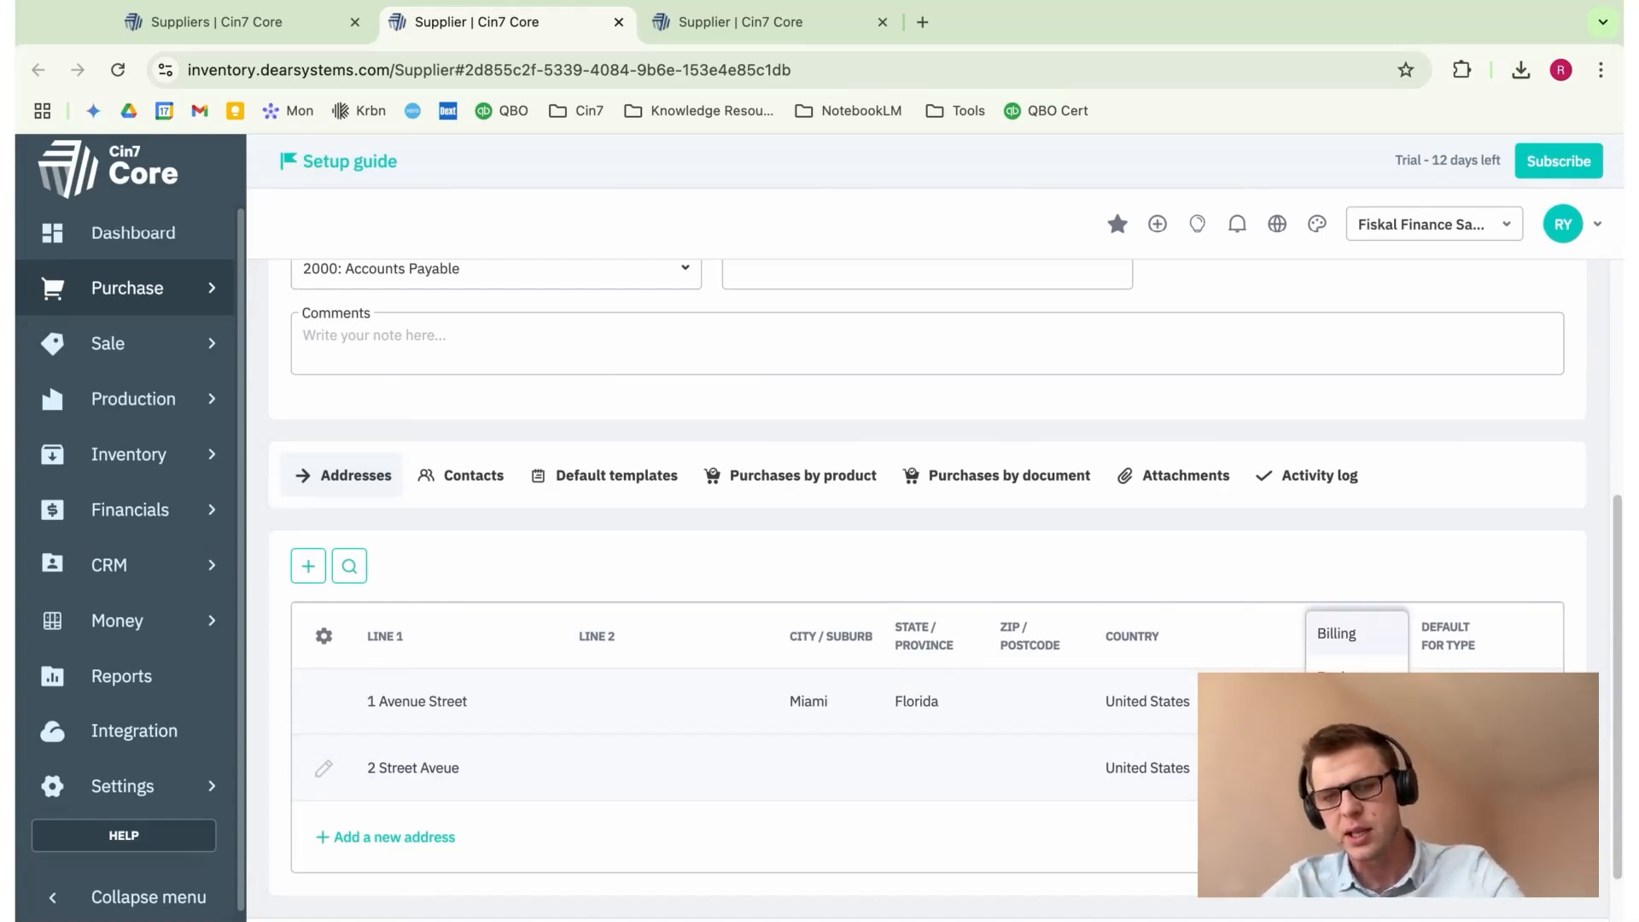
left_click(1357, 766)
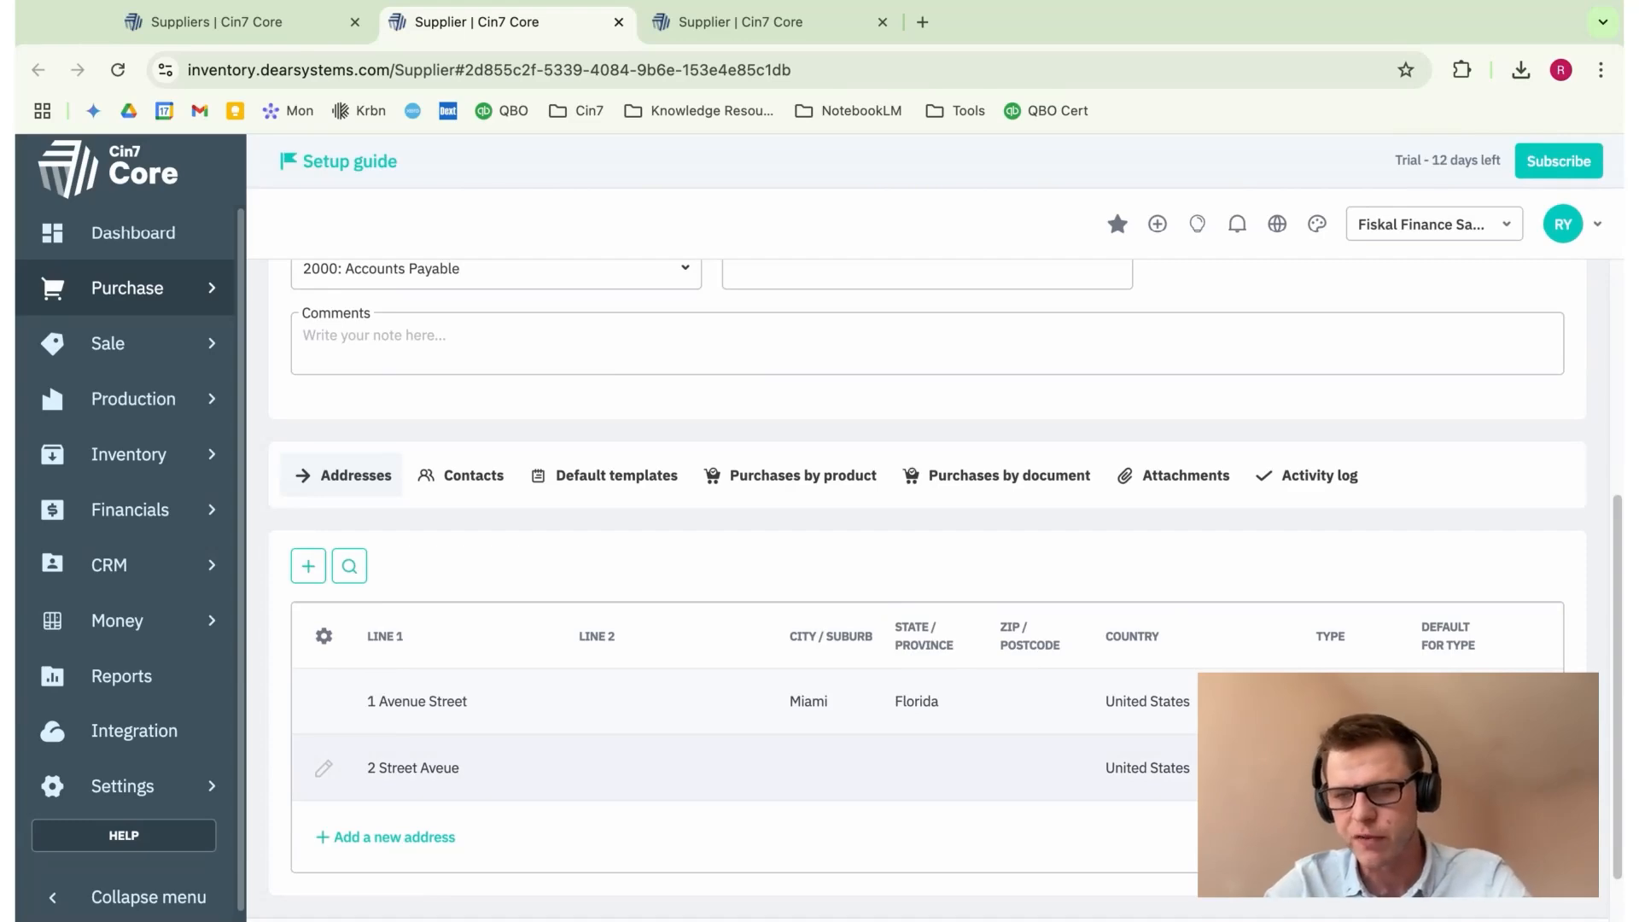
left_click(1357, 766)
left_click(1357, 715)
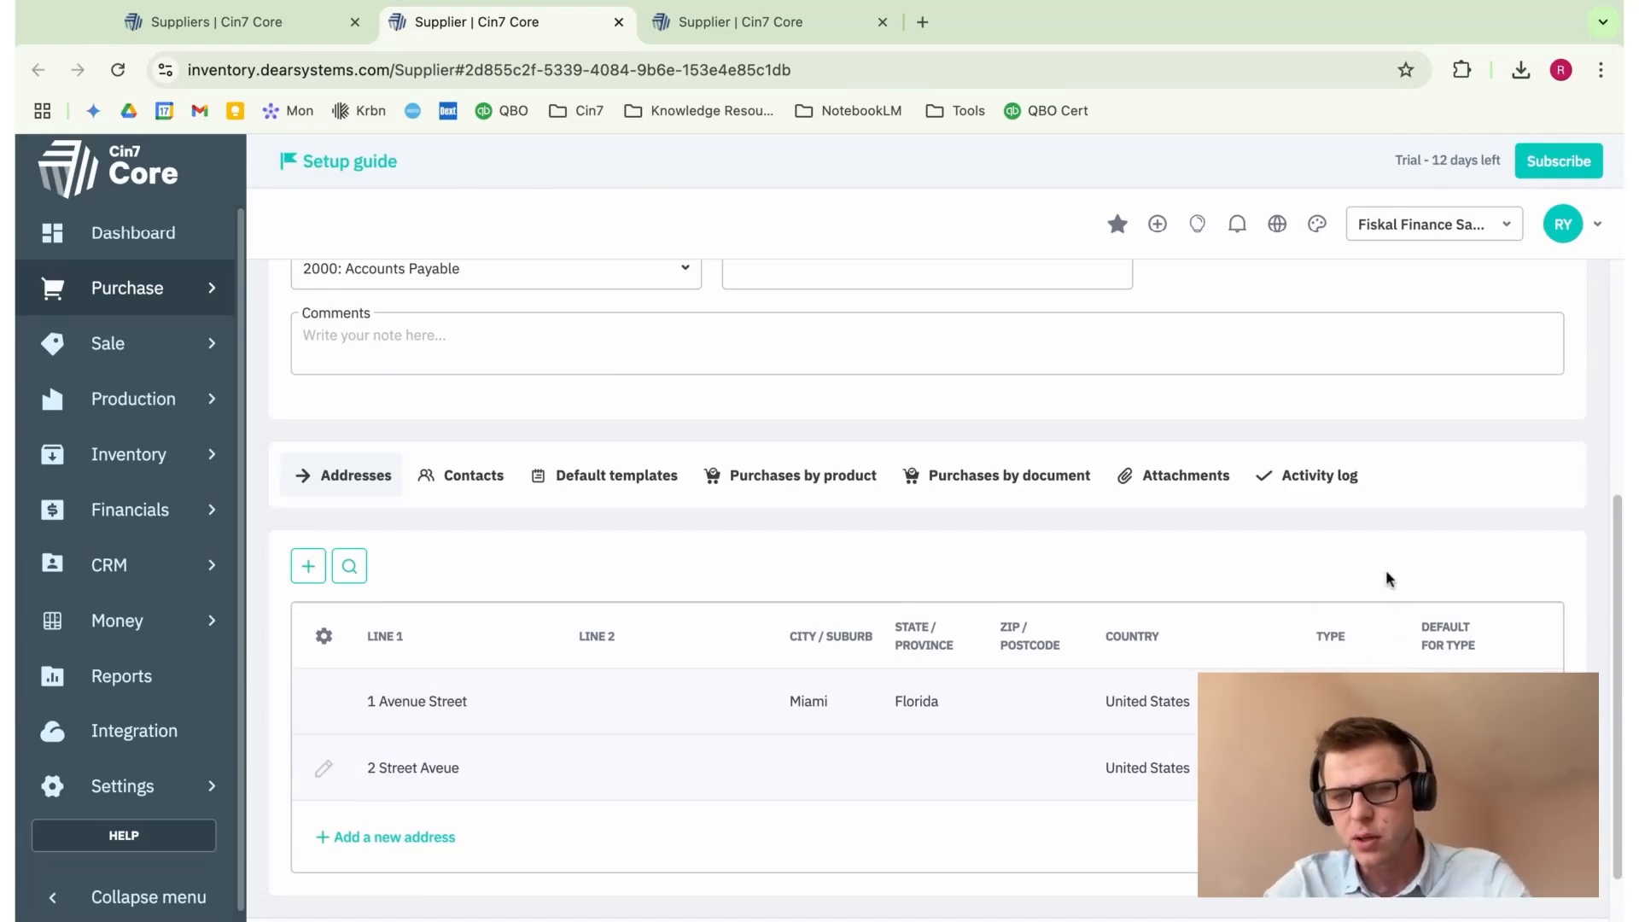
scroll(1386, 572, "up", 5)
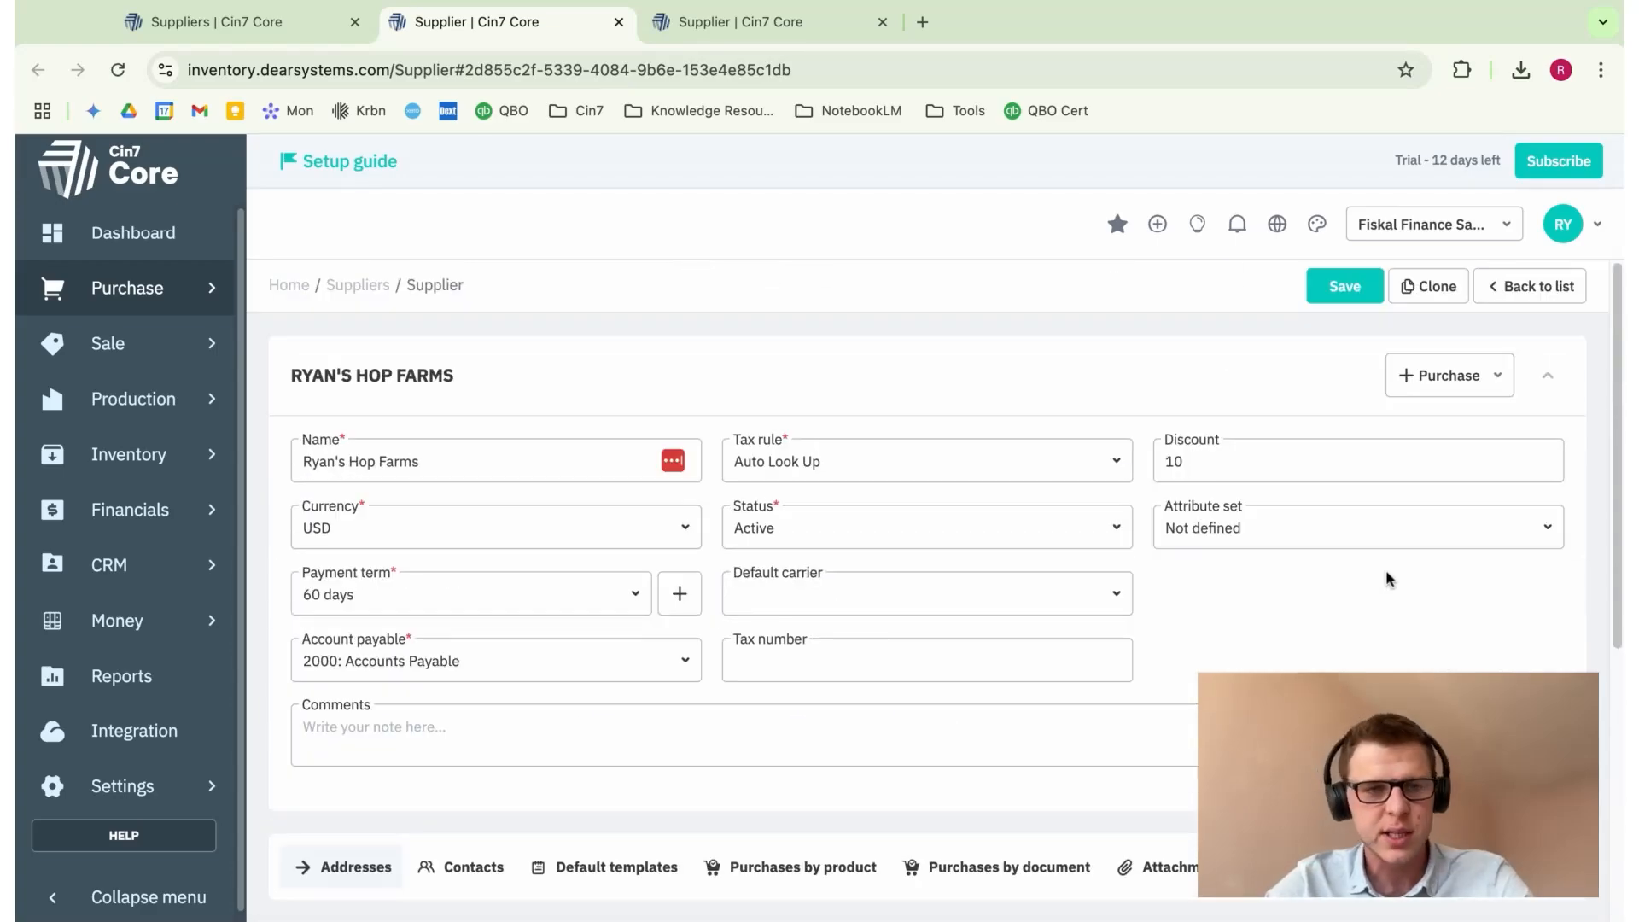